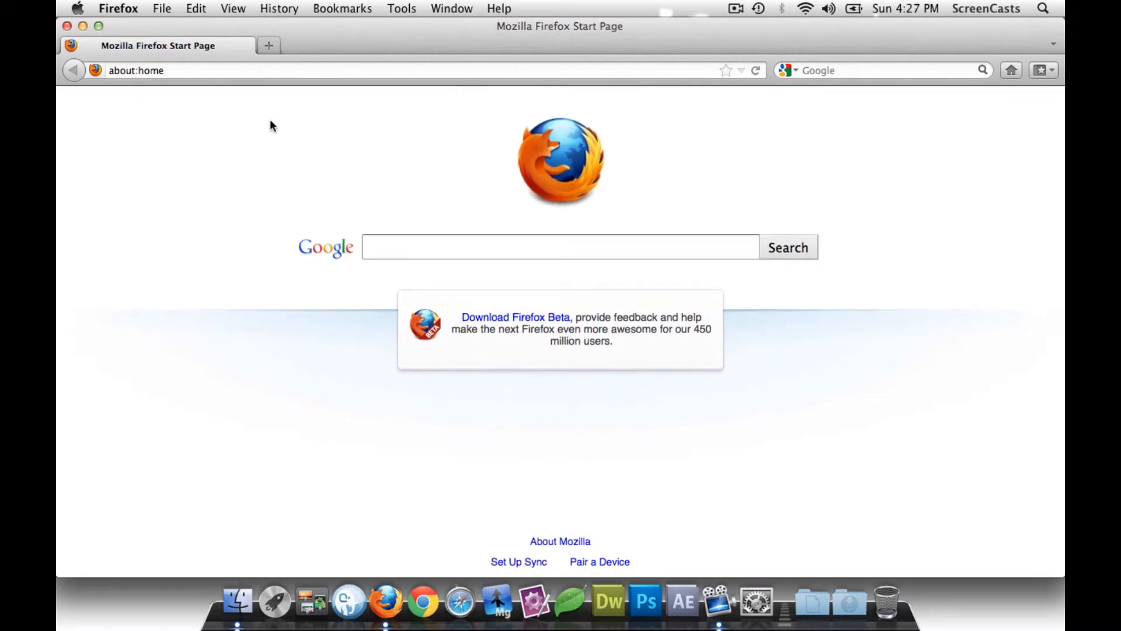
- Load the vps.dfghosting.com control panel site
click(220, 69)
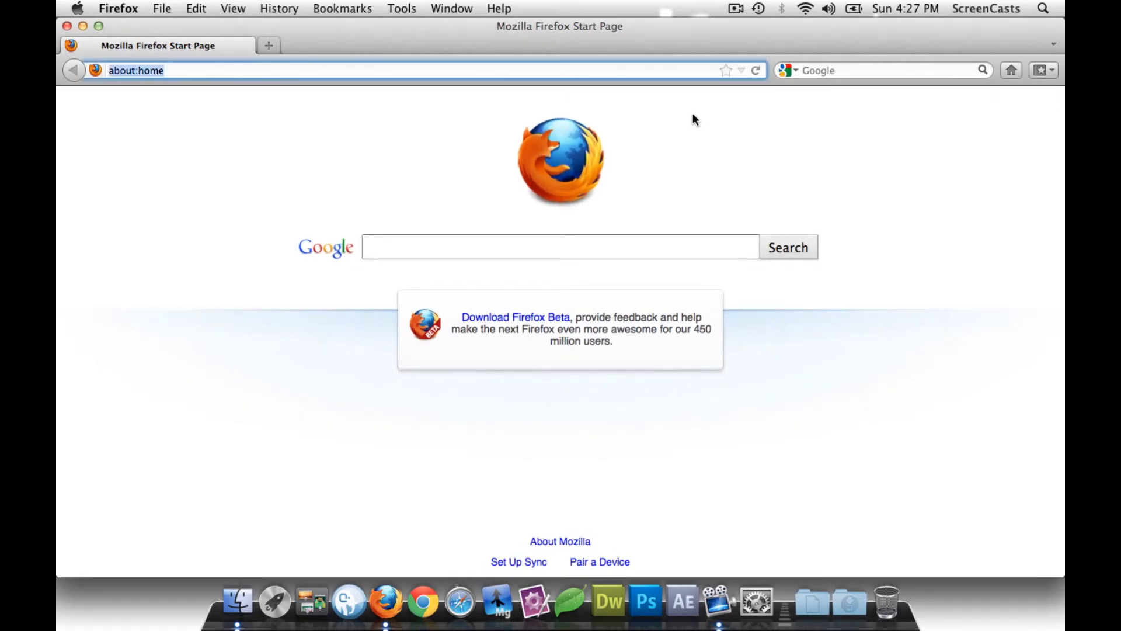
text(vps.dfgho)
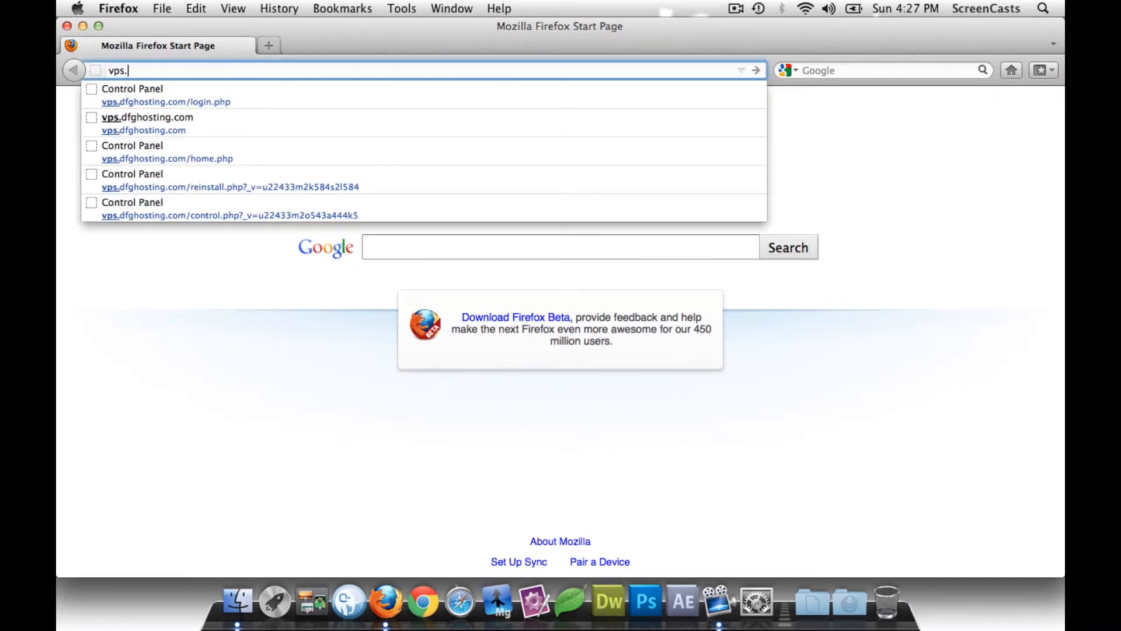
text(sting.com)
key(Return)
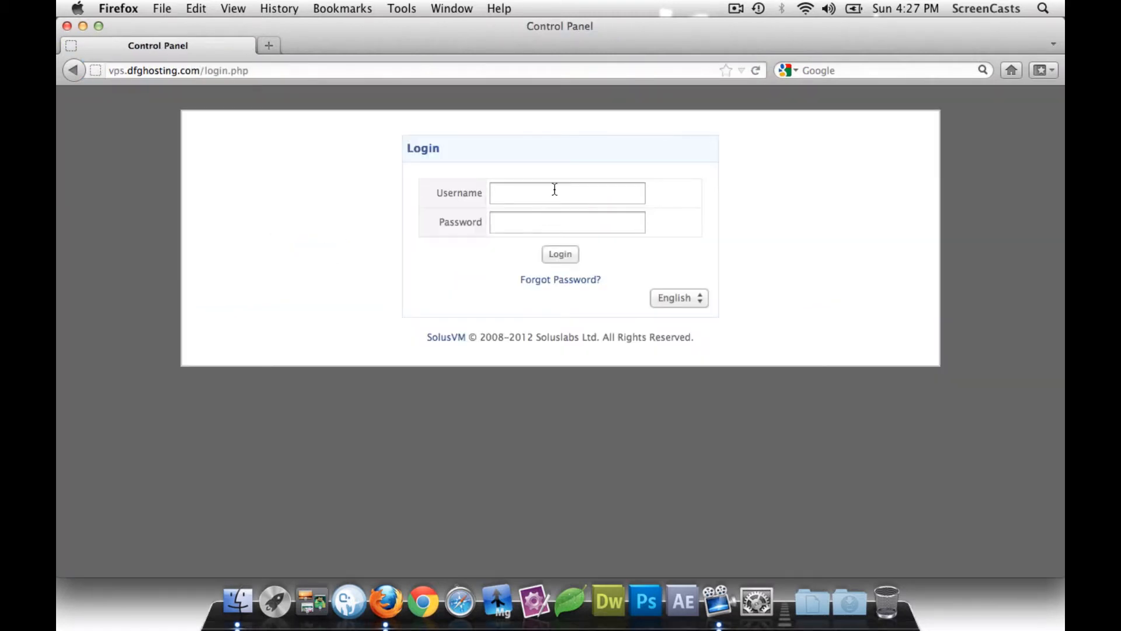
- Log in with the saved account username and the account password
click(555, 189)
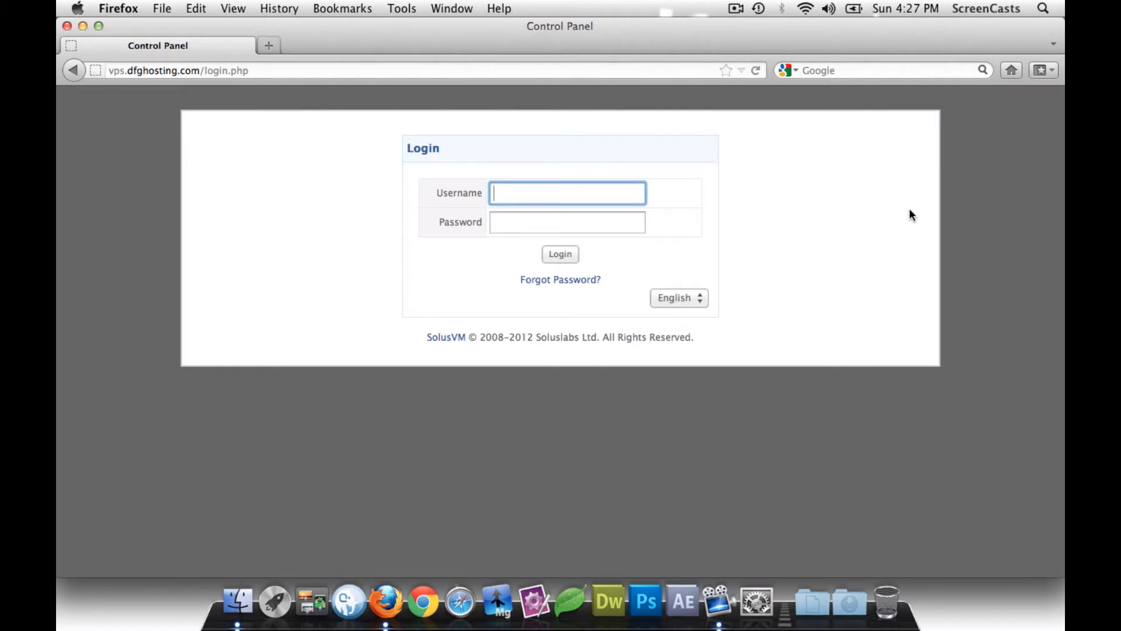
text(dfg)
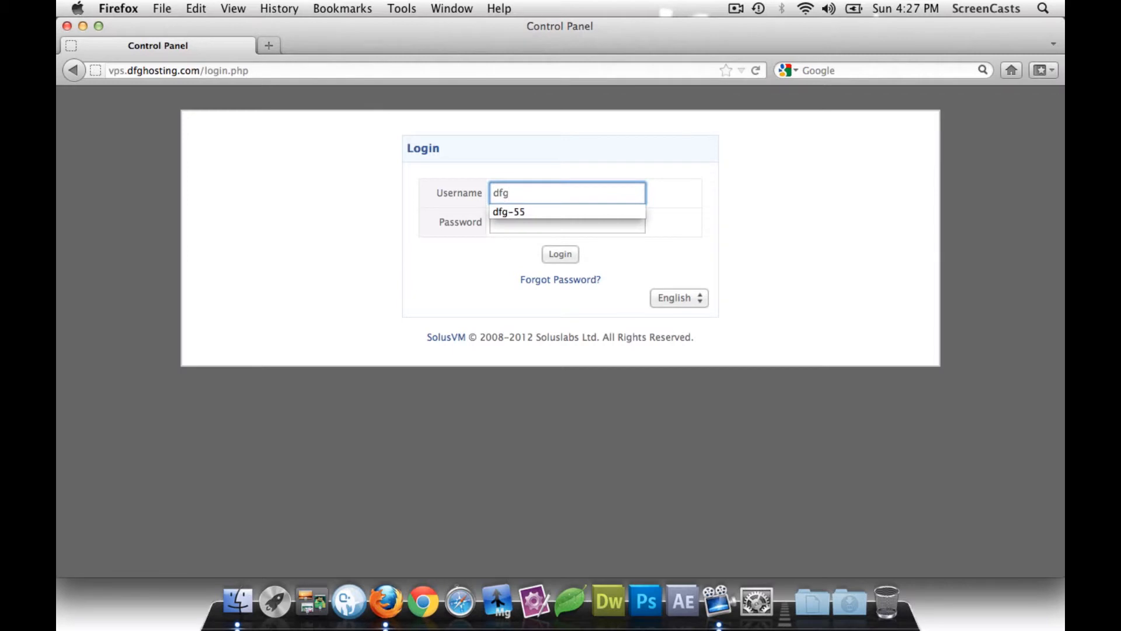
key(Down)
key(Return)
key(Tab)
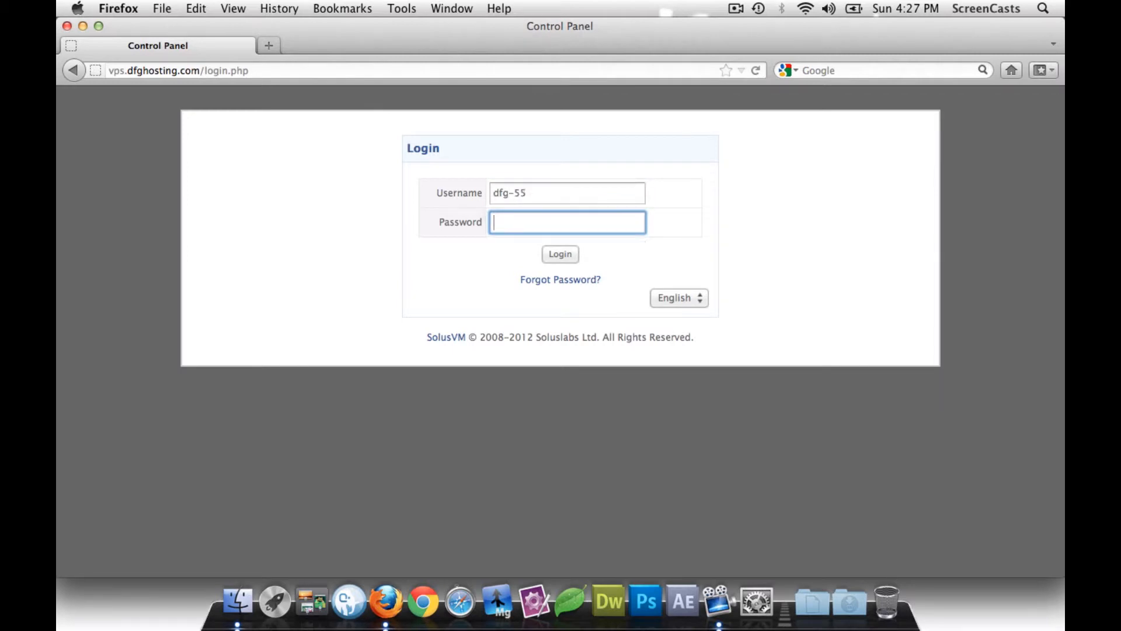
text(******)
key(Return)
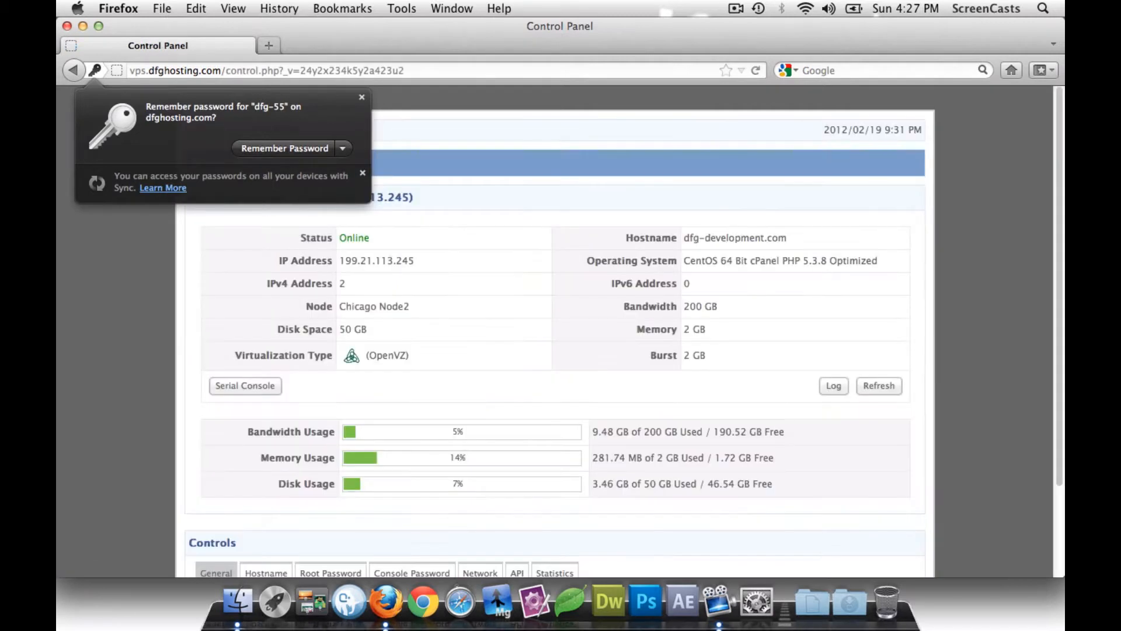
- Dismiss the password-saving prompt, review dfg-development.com's details, and bring up its Reinstall options
click(302, 149)
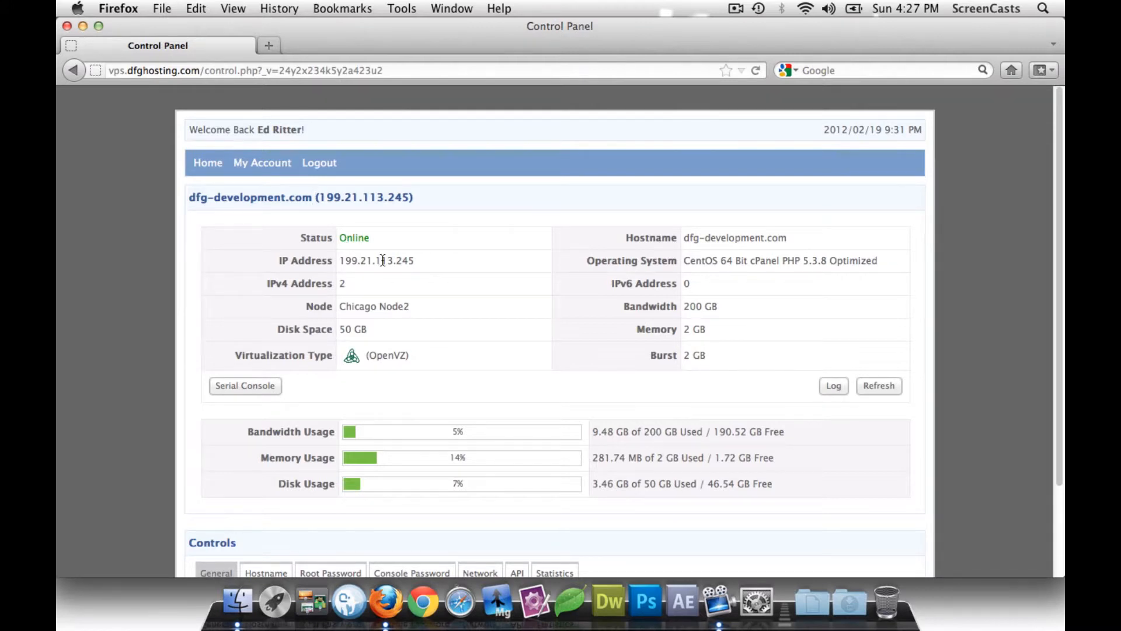
scroll(383, 259, down, 3)
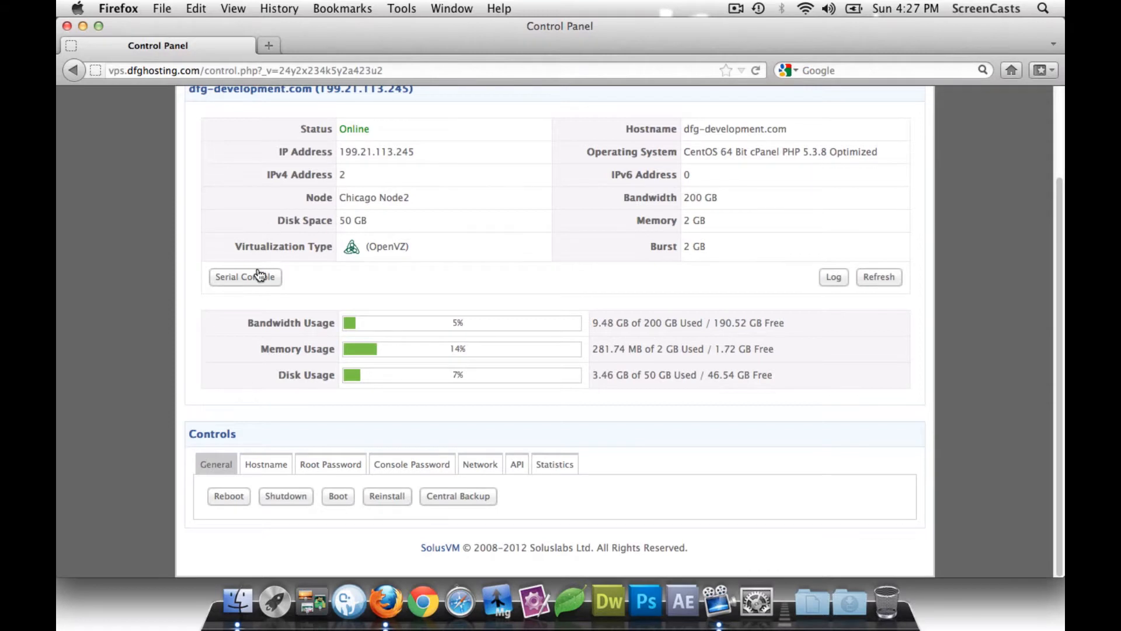
scroll(466, 278, up, 3)
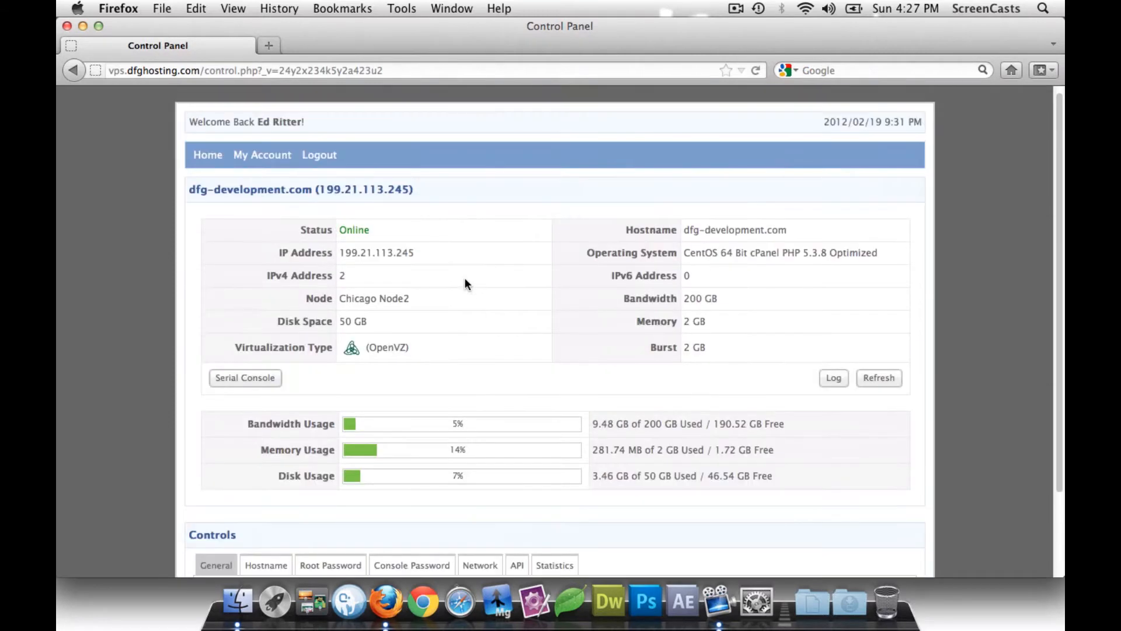
scroll(465, 278, down, 2)
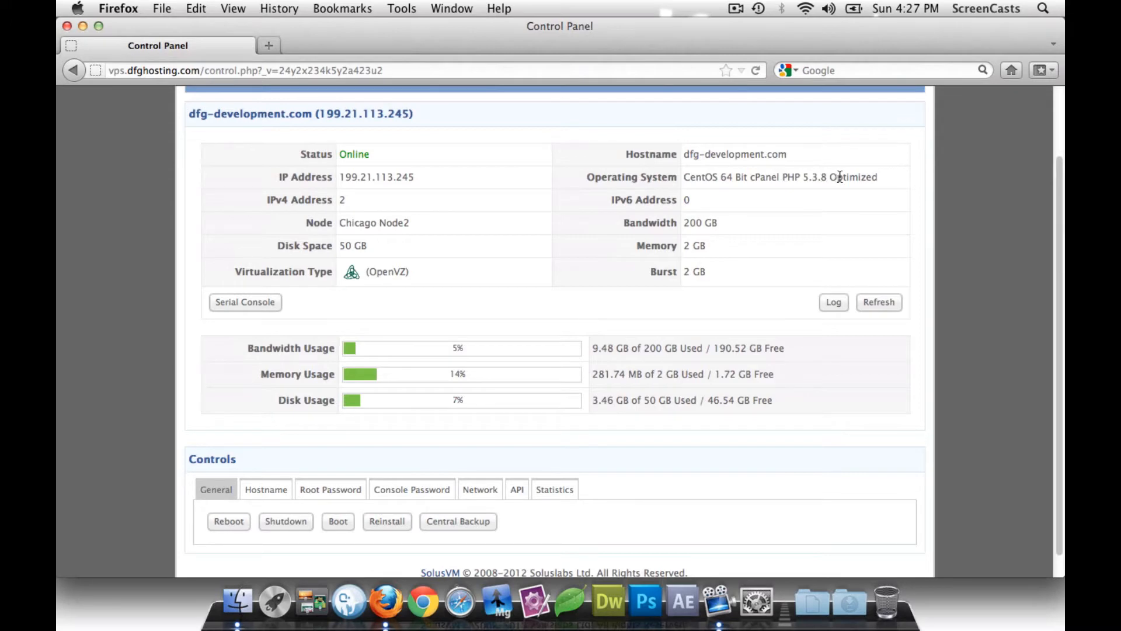
scroll(502, 284, down, 1)
scroll(502, 284, down, 1)
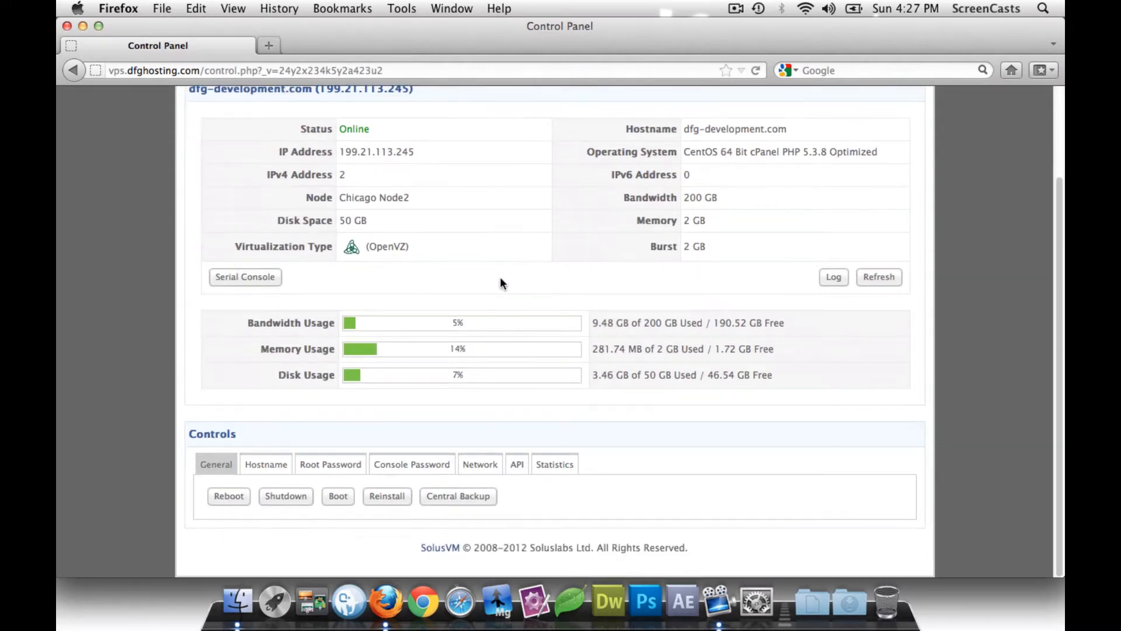
click(383, 497)
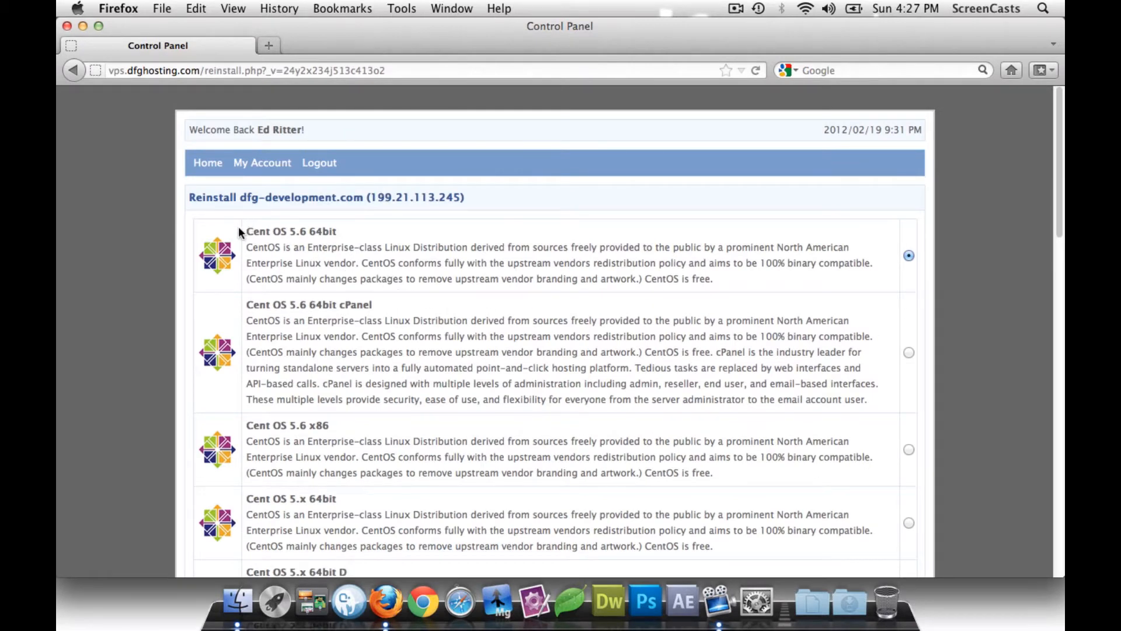
- Browse the CentOS and Ubuntu reinstall templates, then return to the SolusVM Home page
drag(248, 231, 338, 234)
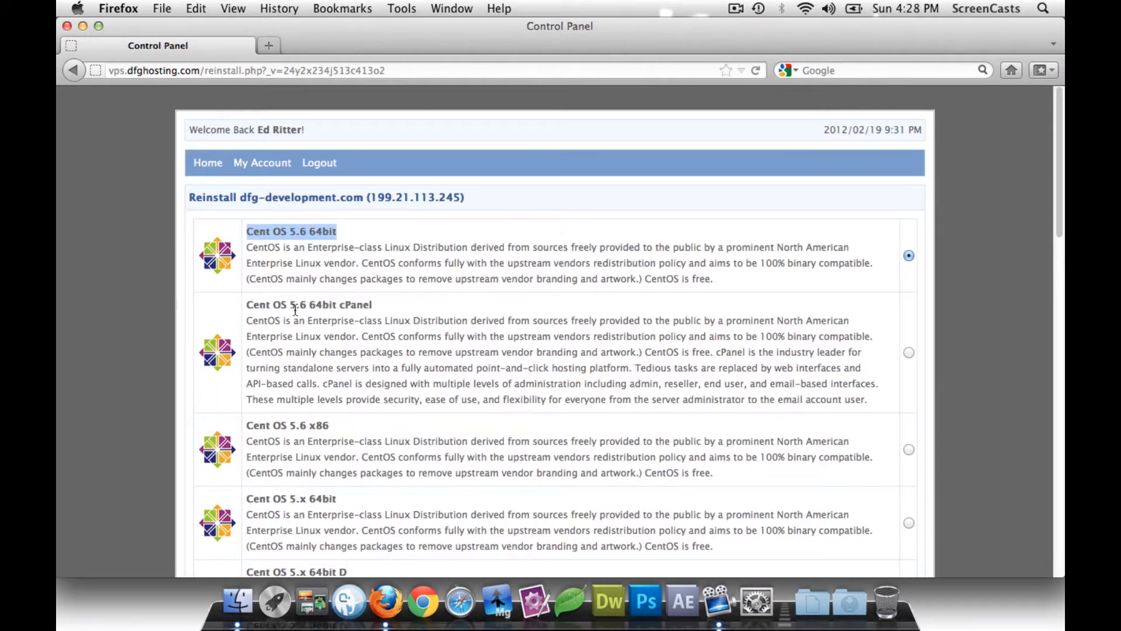
scroll(460, 318, down, 4)
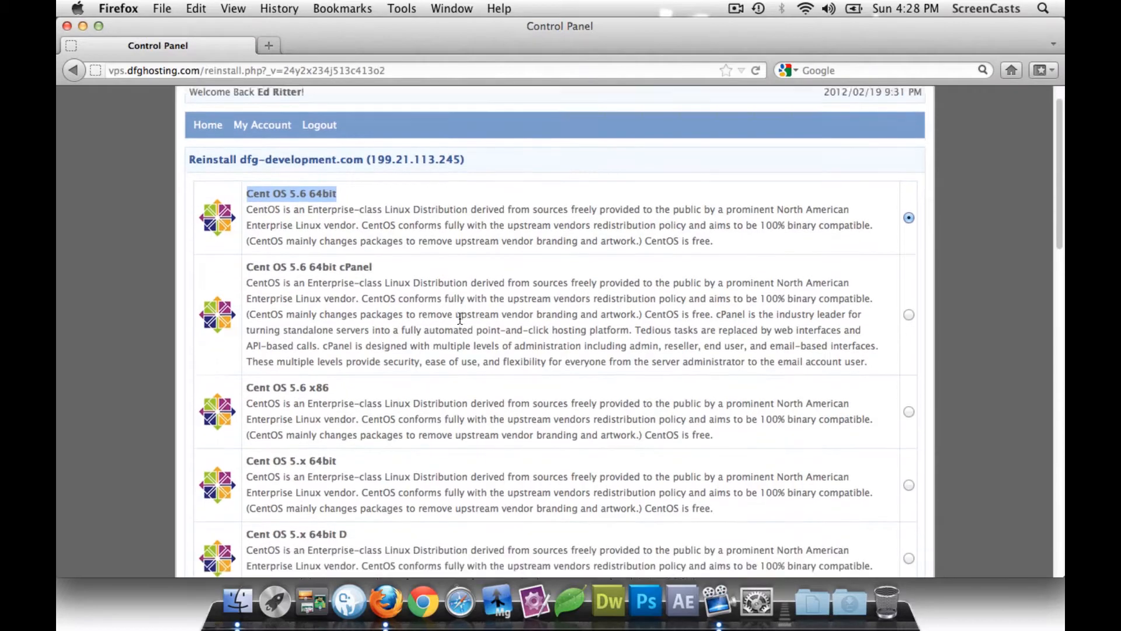
scroll(459, 317, down, 1)
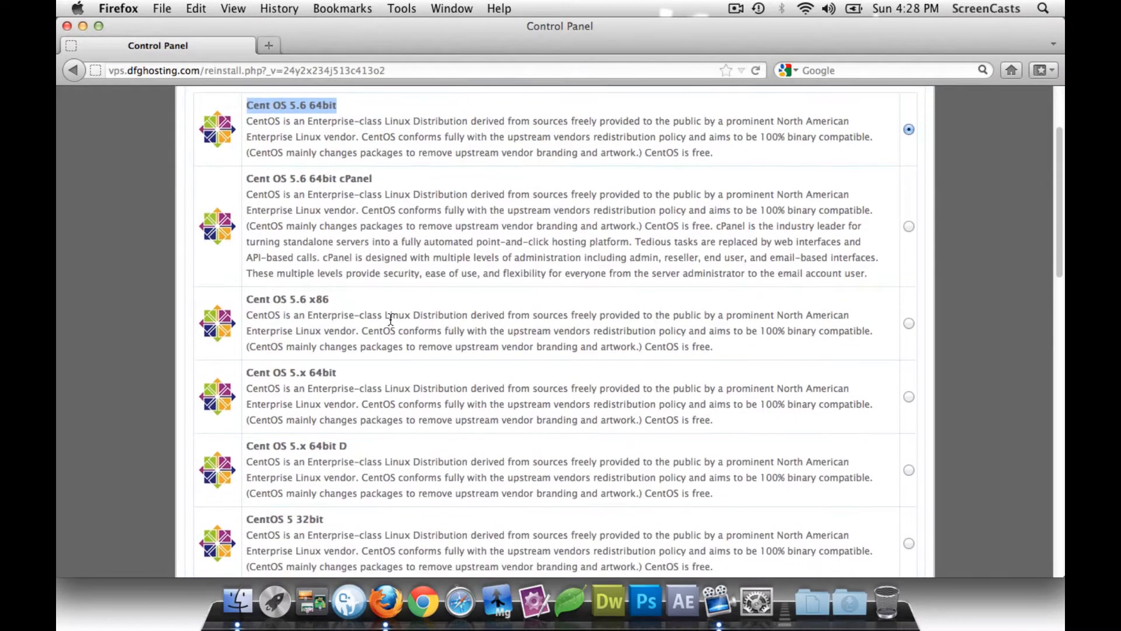
scroll(460, 313, down, 1)
scroll(456, 315, down, 7)
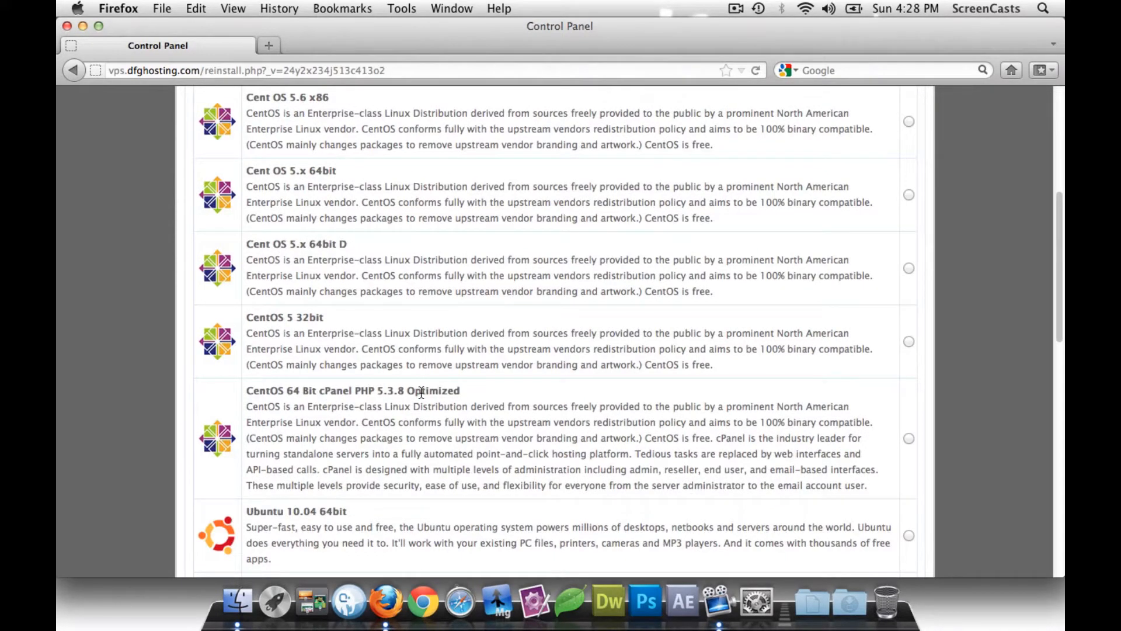
scroll(421, 391, up, 6)
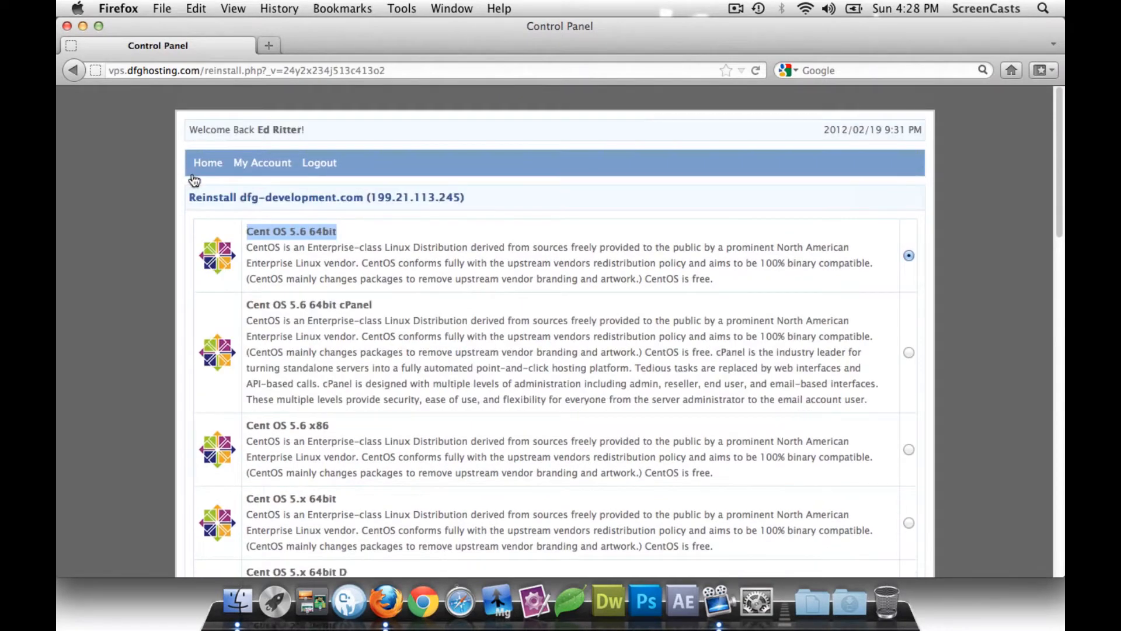
click(198, 166)
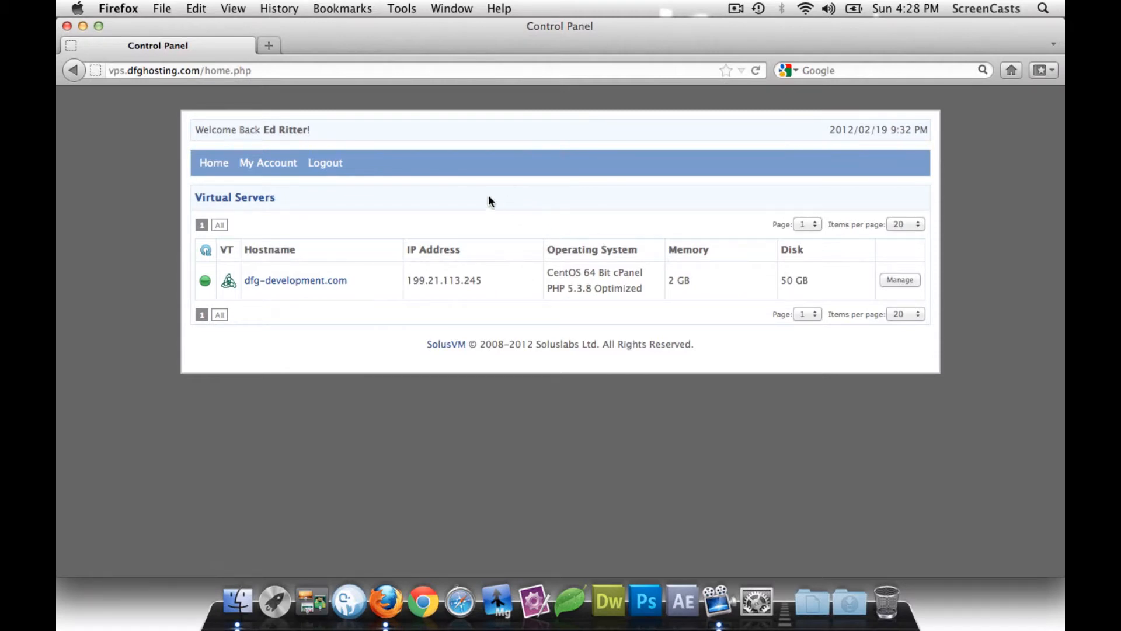
- Open Spotlight search from the menu bar
click(1043, 10)
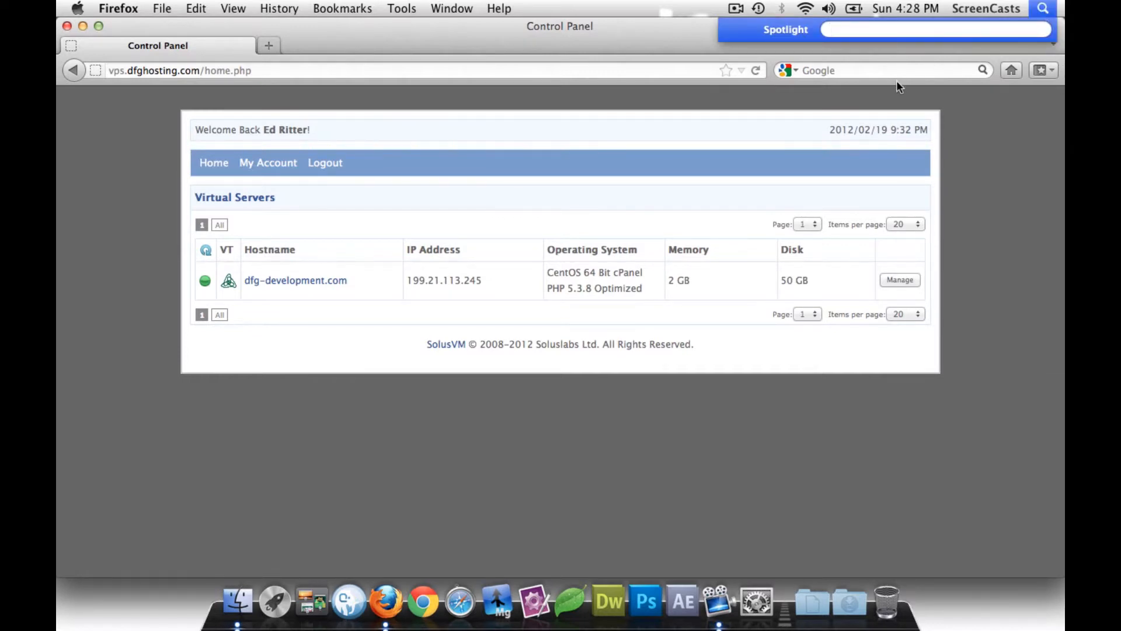
- Launch Terminal and set up a Secure Shell connection to server 199.21.113.245
text(ter)
key(Return)
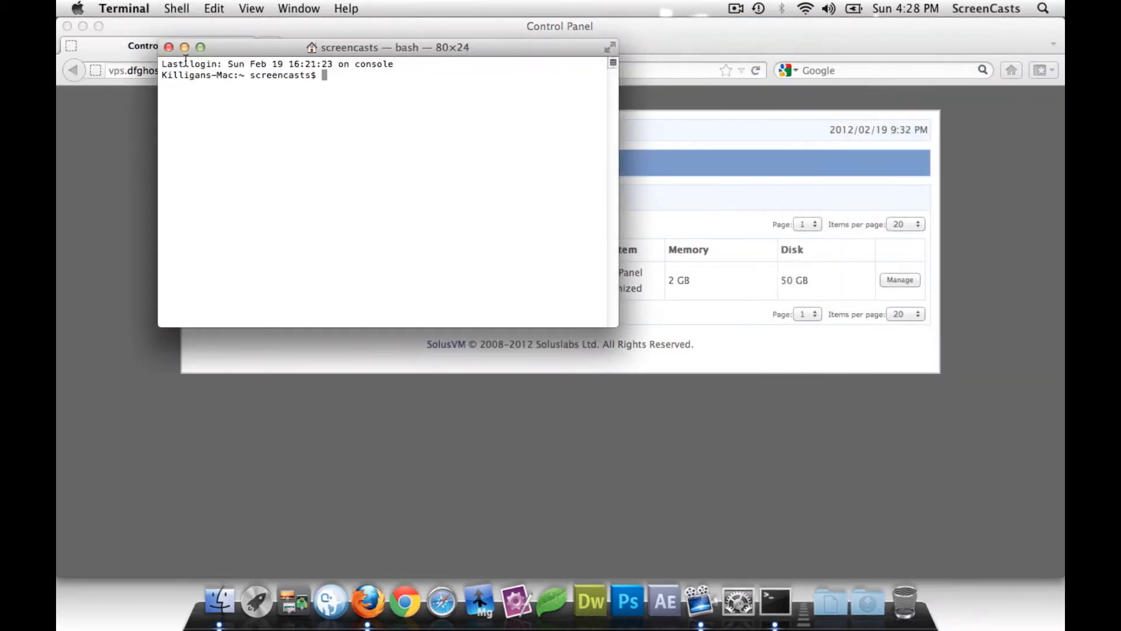
click(168, 48)
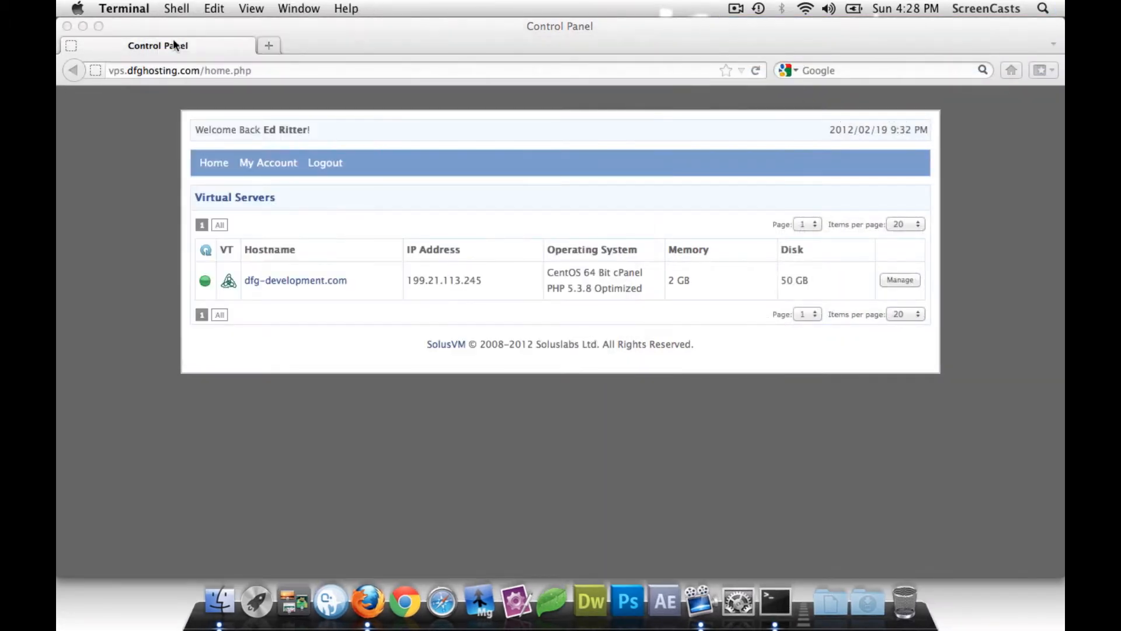
click(176, 8)
click(200, 70)
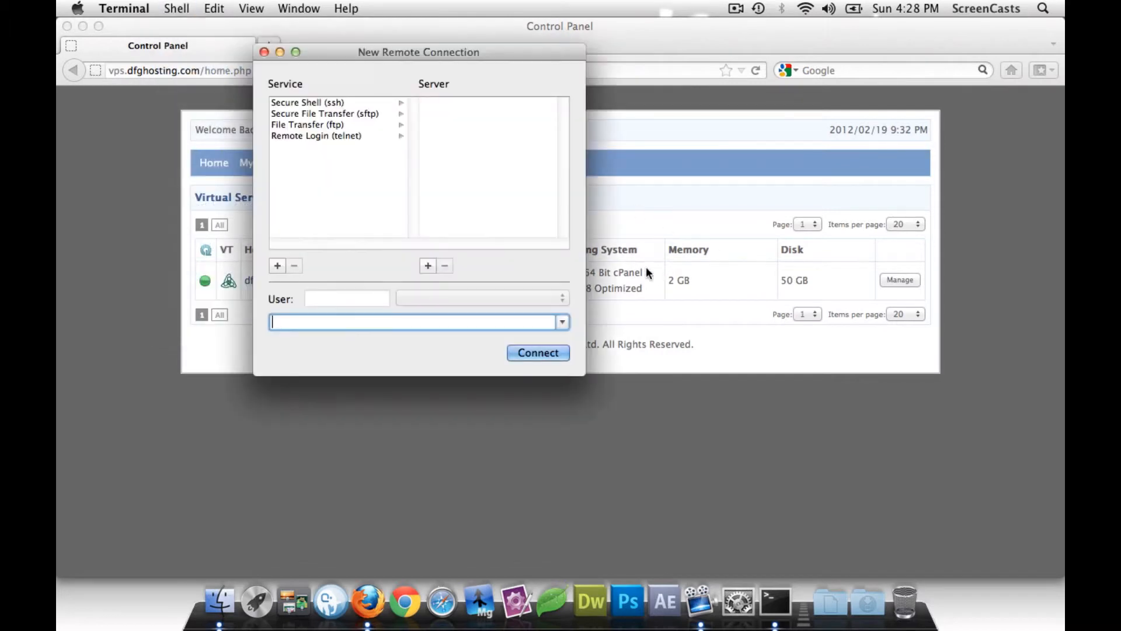
click(320, 102)
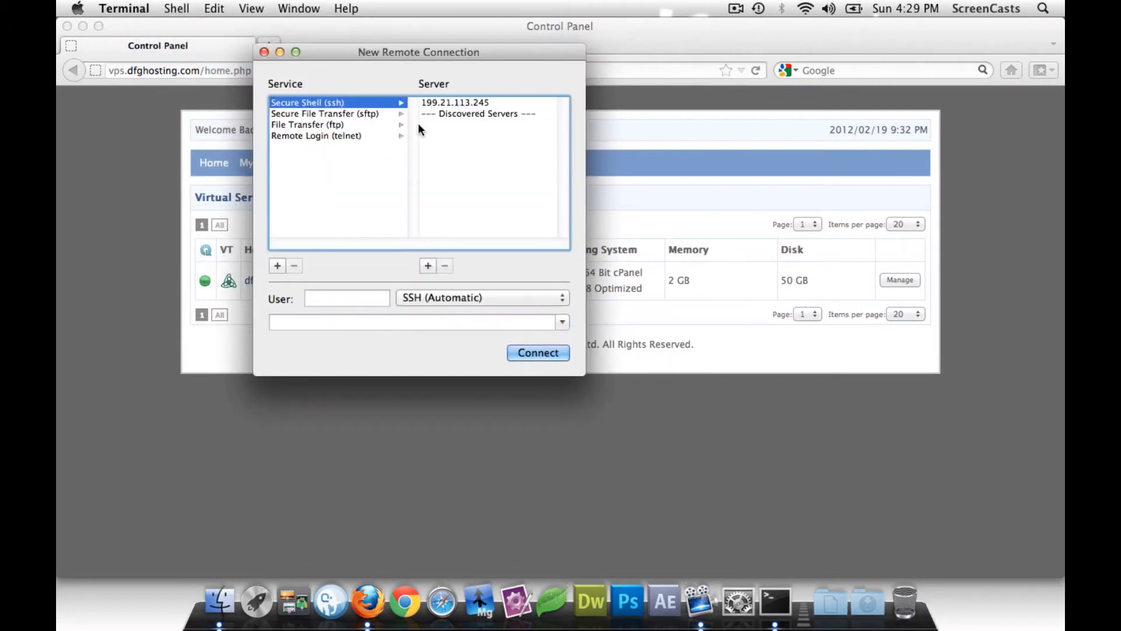
click(458, 102)
- Connect as root, accept the host key with 'yes', and enter the root password
click(366, 295)
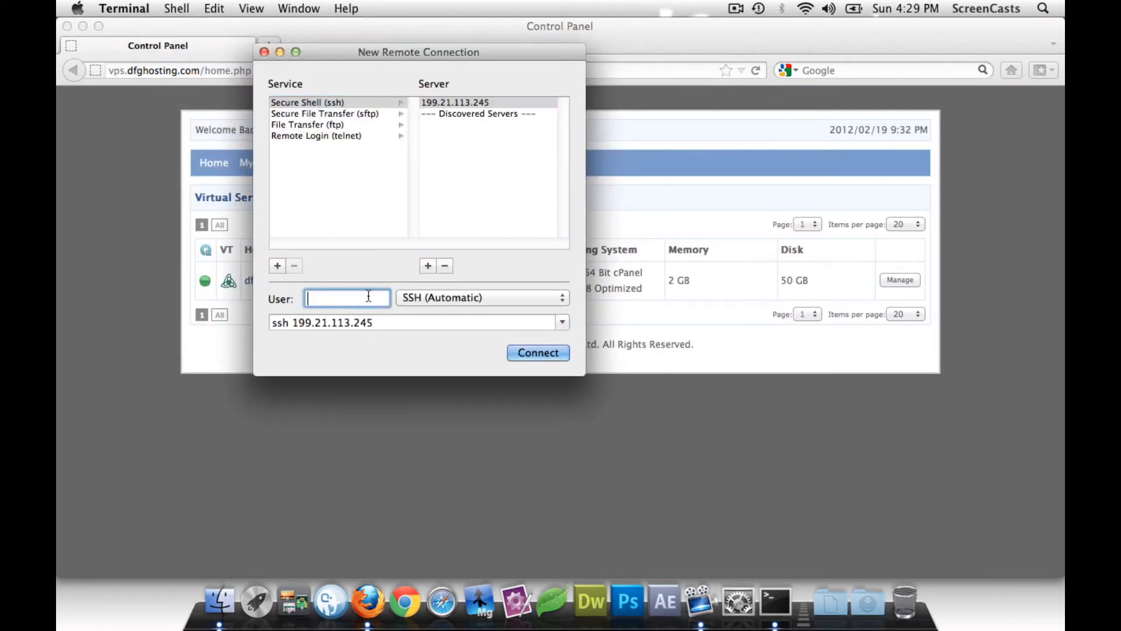
text(root)
key(Return)
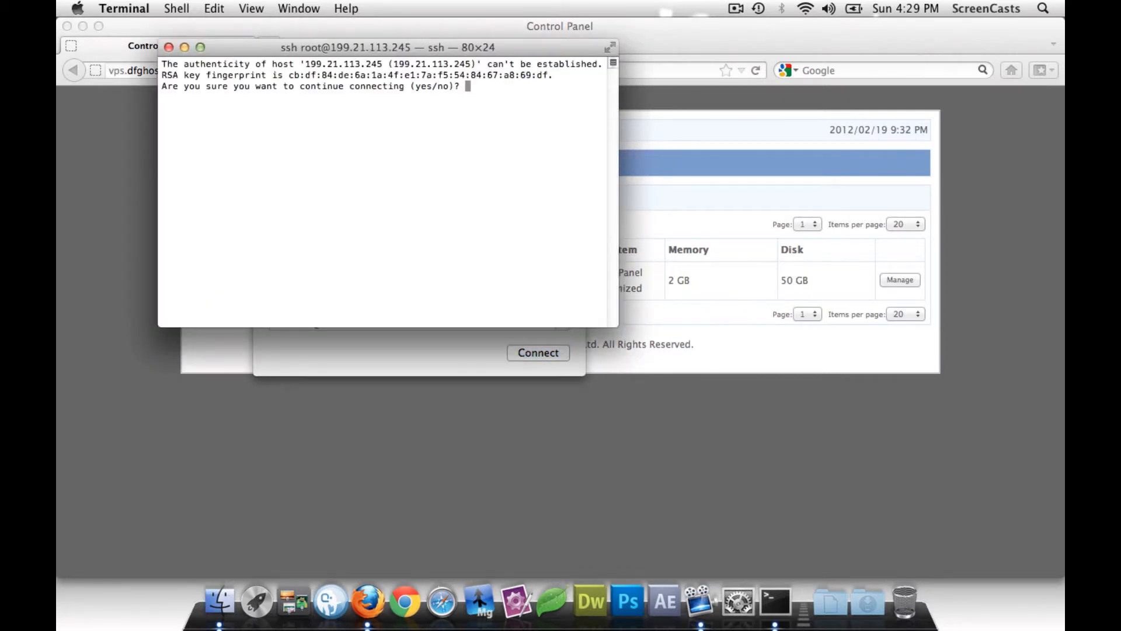
text(yes)
key(Return)
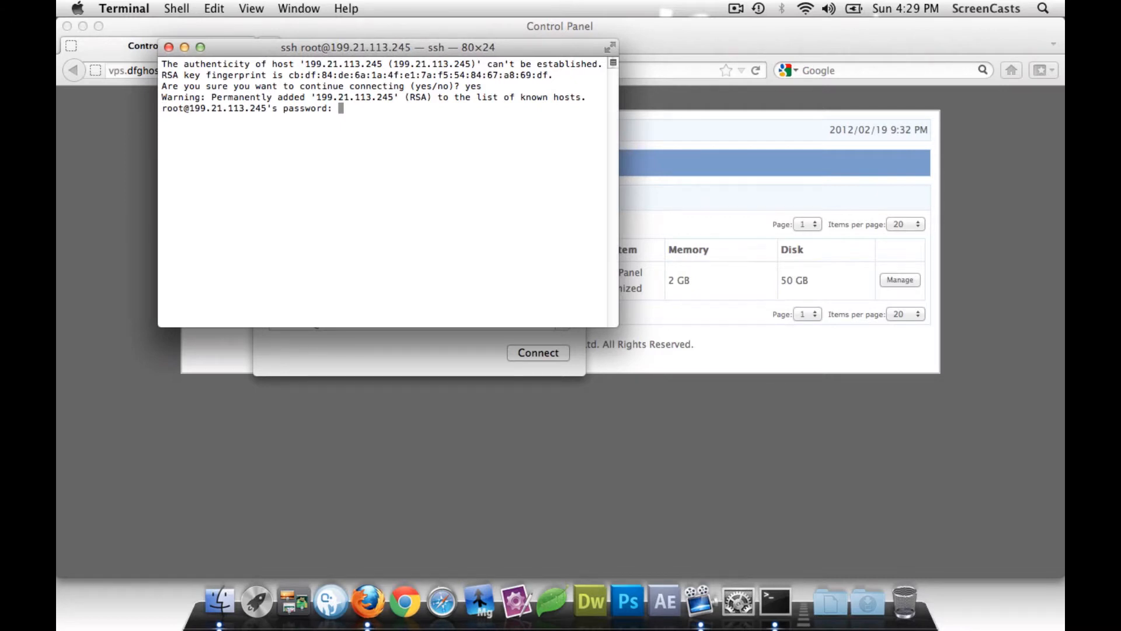
key(Return)
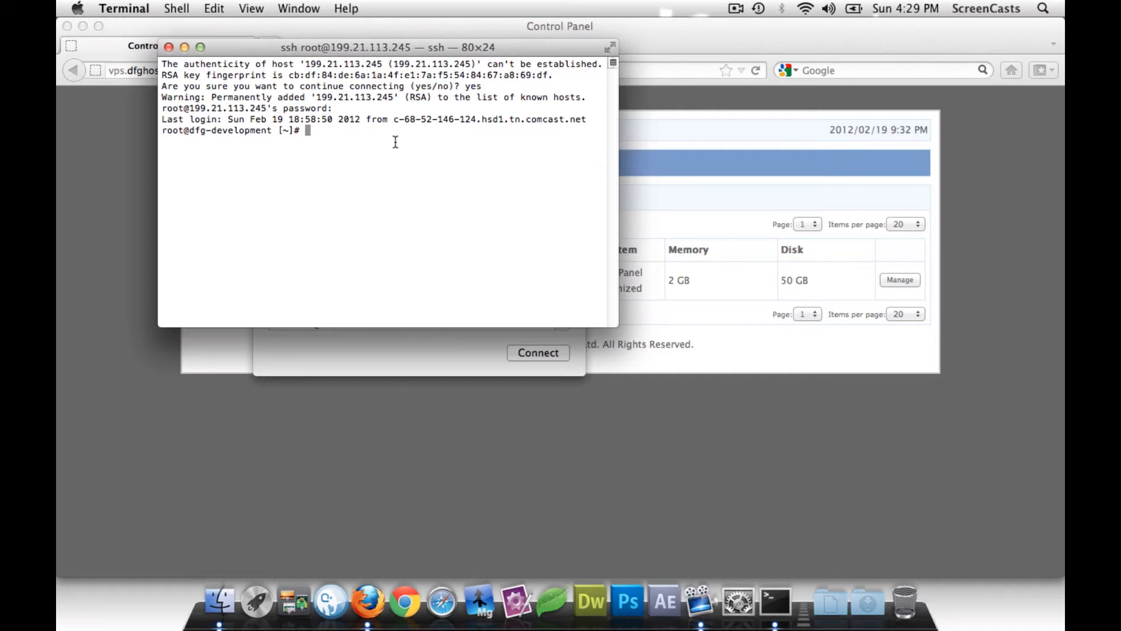
- Close the leftover connection dialog, reposition the SSH window, and open a new Firefox tab
drag(266, 53, 432, 193)
click(263, 52)
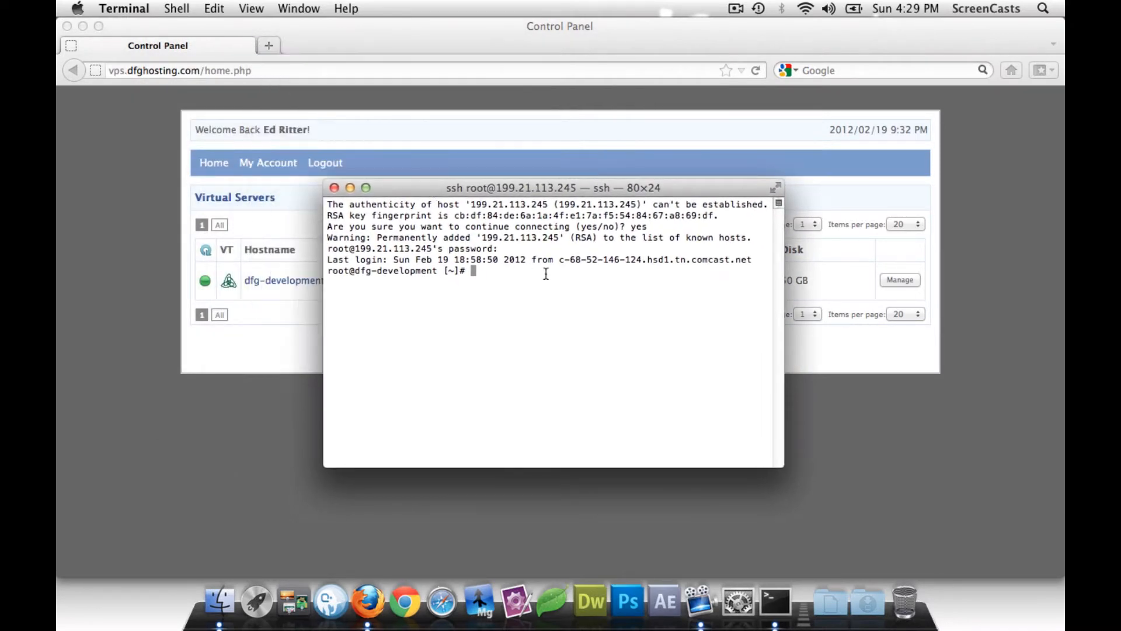
drag(434, 192, 430, 183)
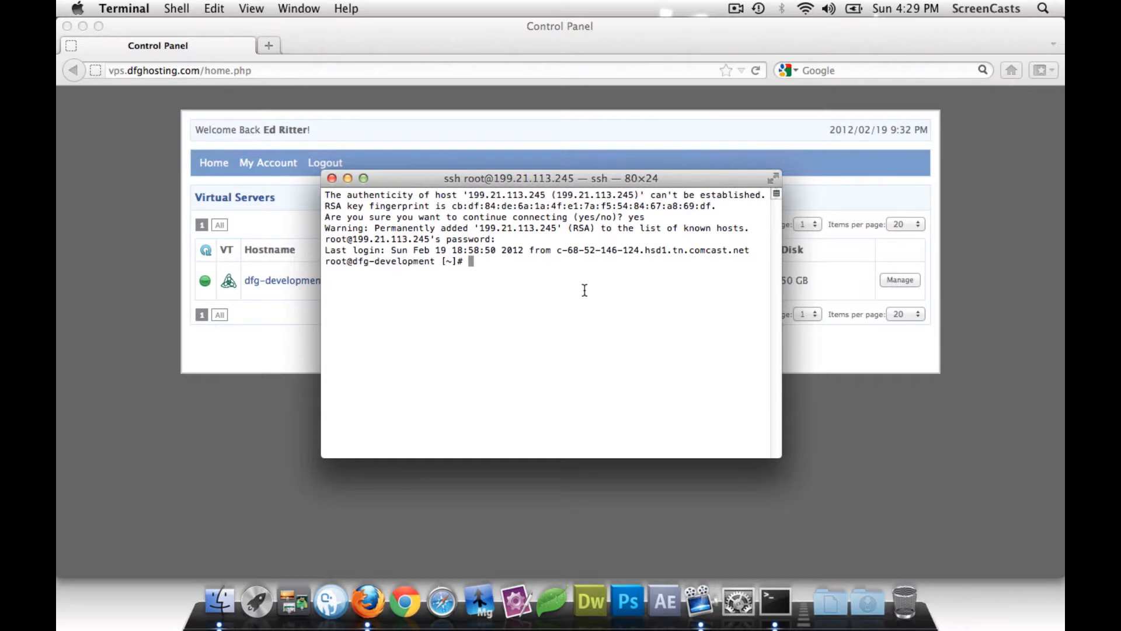
click(269, 46)
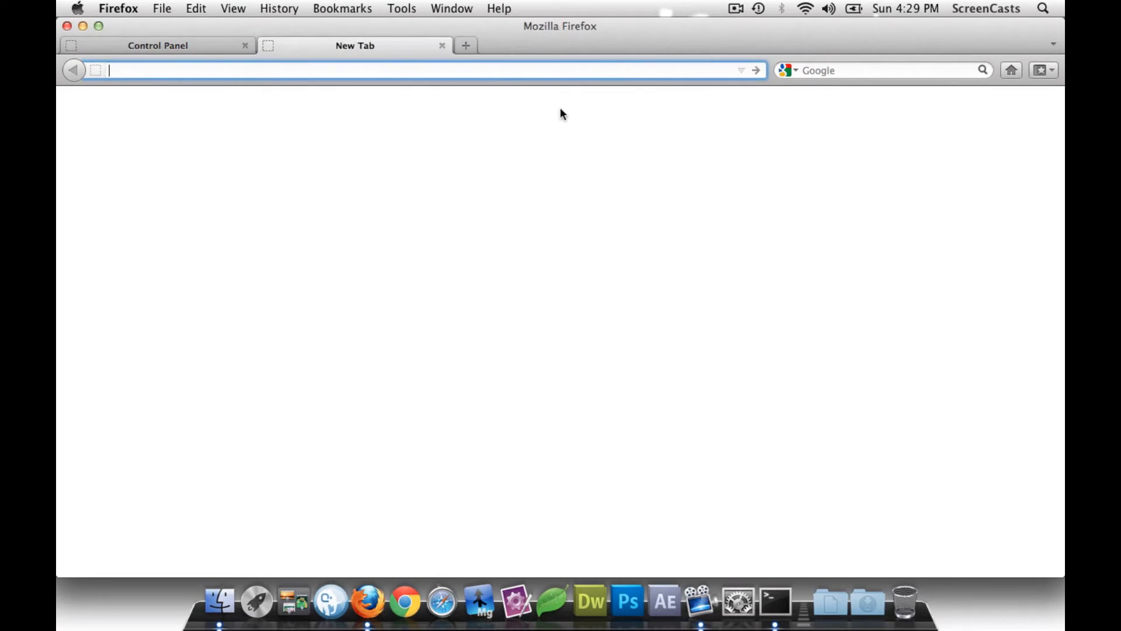
- Load WHM at 199.21.113.245:2086 and authenticate as root with the root password
text(1)
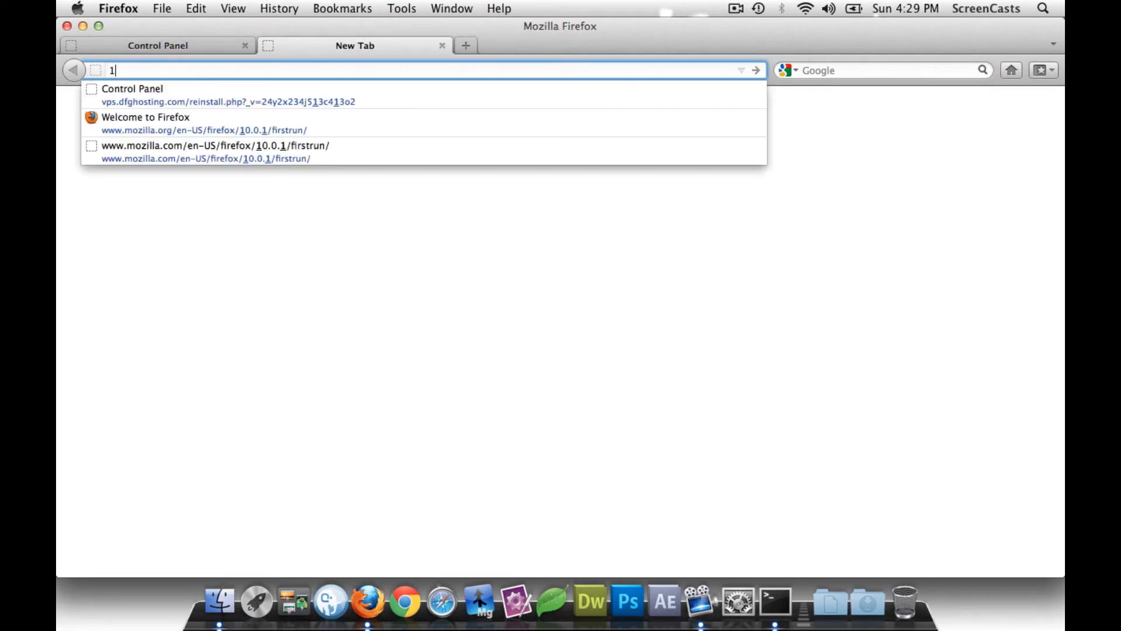
text(99.21.11)
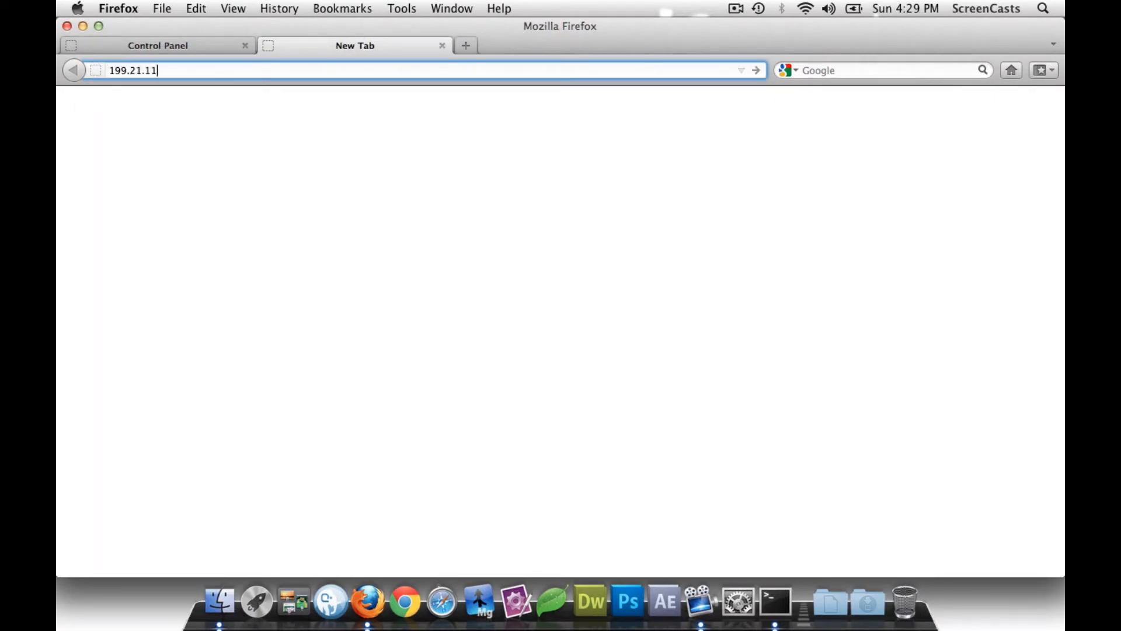
text(3.245:2086)
key(Return)
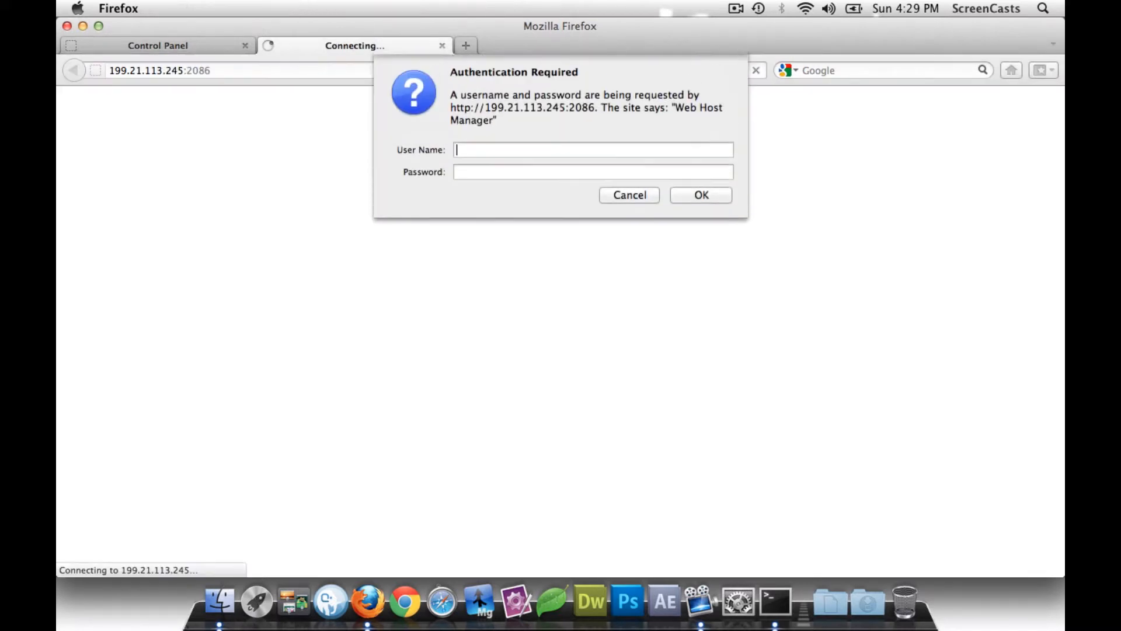
text(root)
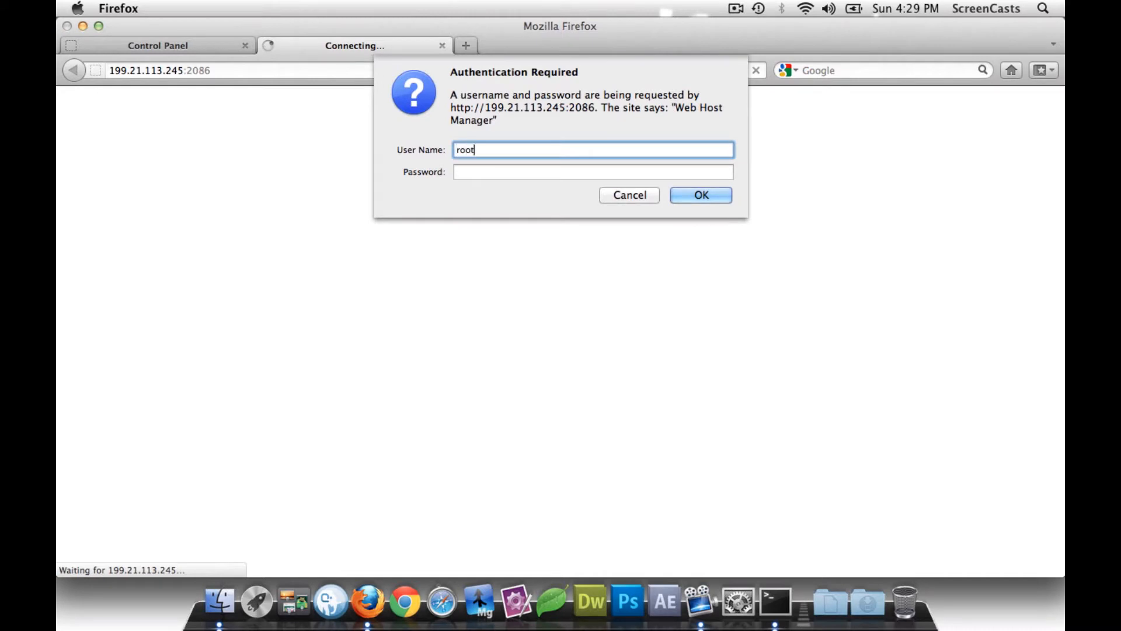
key(Tab)
text(•••••)
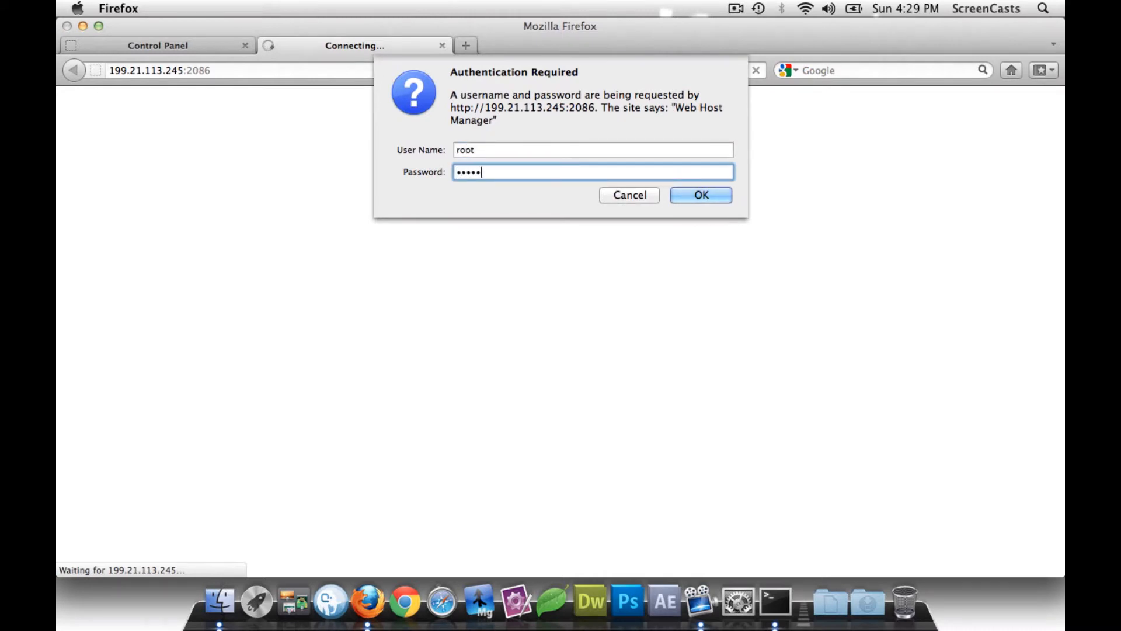
text(•••••)
key(BackSpace)
key(BackSpace)
key(BackSpace)
key(BackSpace)
key(BackSpace)
key(BackSpace)
key(BackSpace)
key(BackSpace)
key(BackSpace)
key(BackSpace)
text(••••••••••)
key(Return)
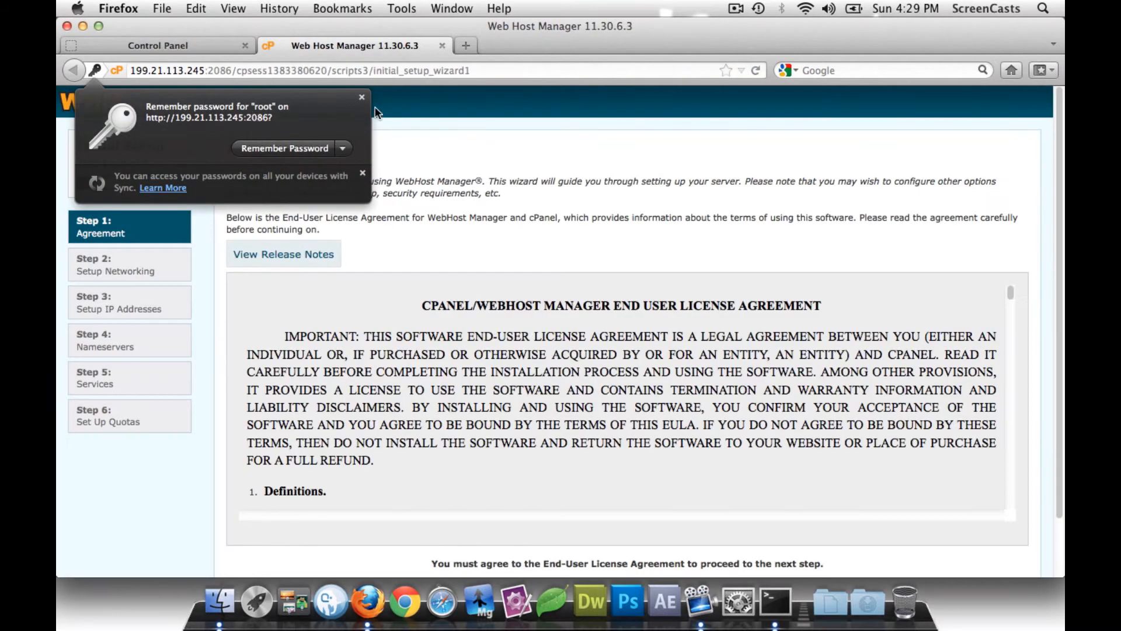
- Dismiss the save-password prompt and scroll to the Step 1 agreement buttons
click(361, 97)
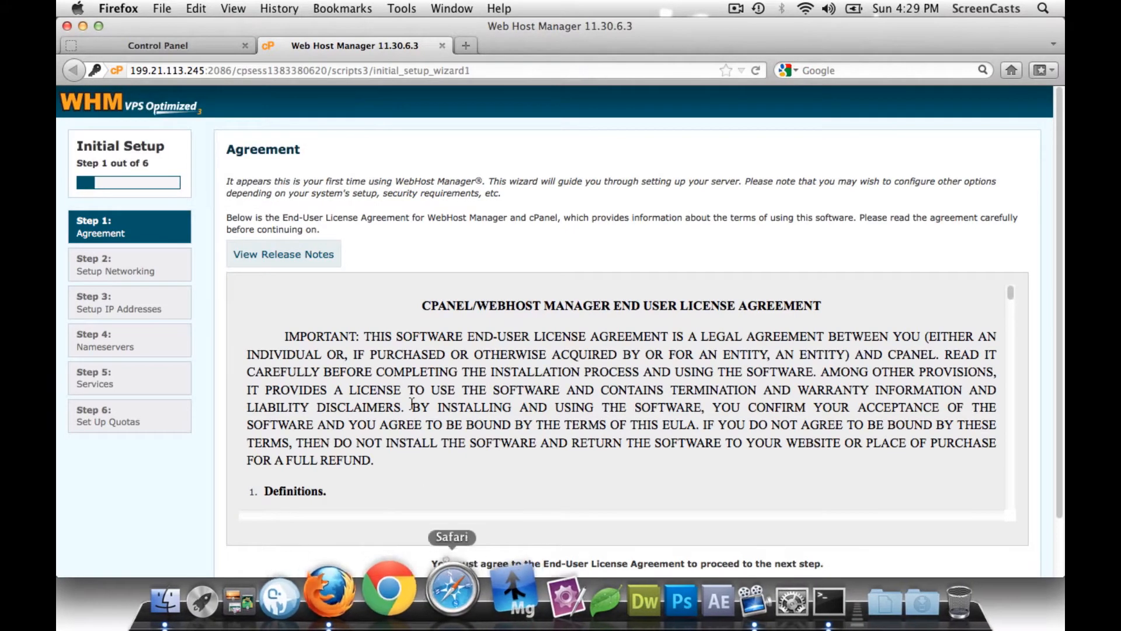
scroll(382, 206, down, 2)
scroll(381, 206, up, 2)
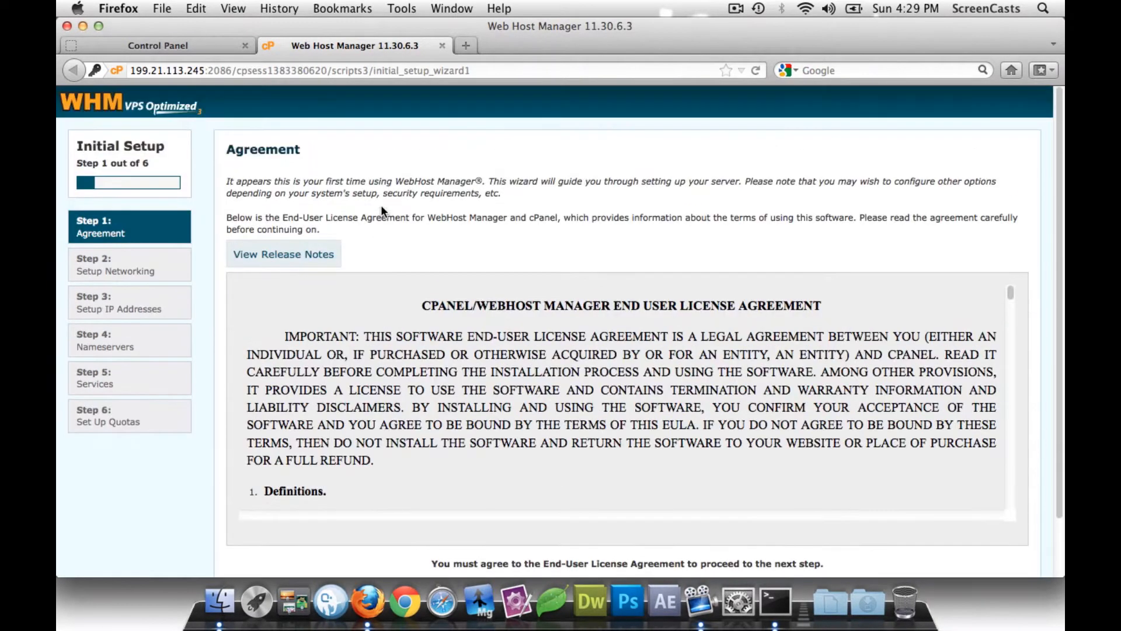
scroll(382, 207, down, 2)
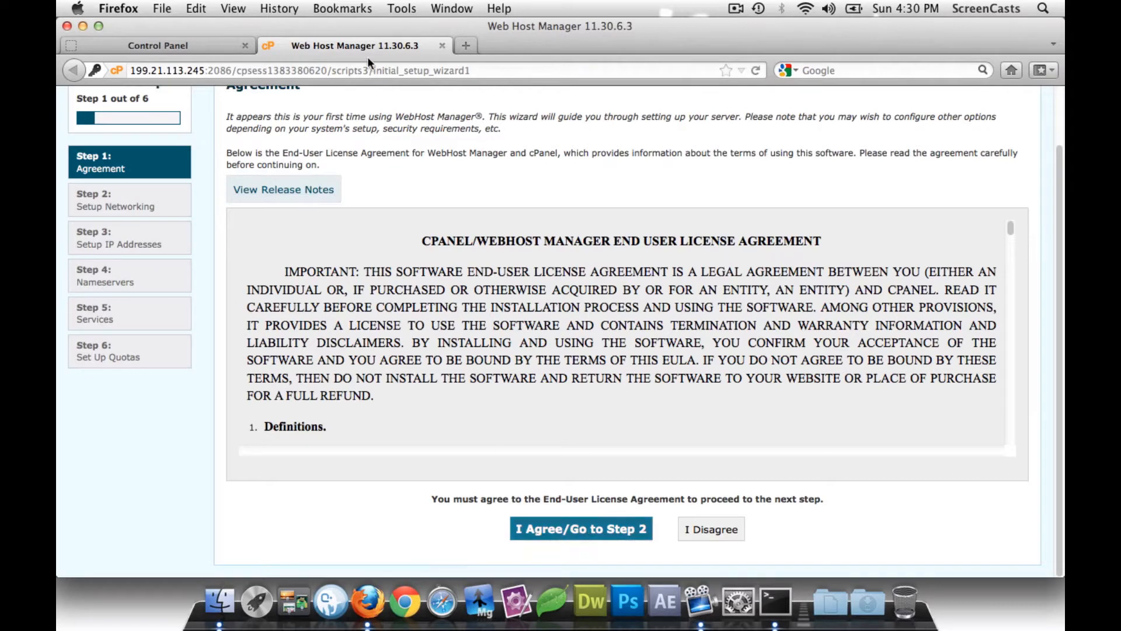
- In a new tab, go to dfghosting.com and open Support > Hosting Tutorials
click(466, 45)
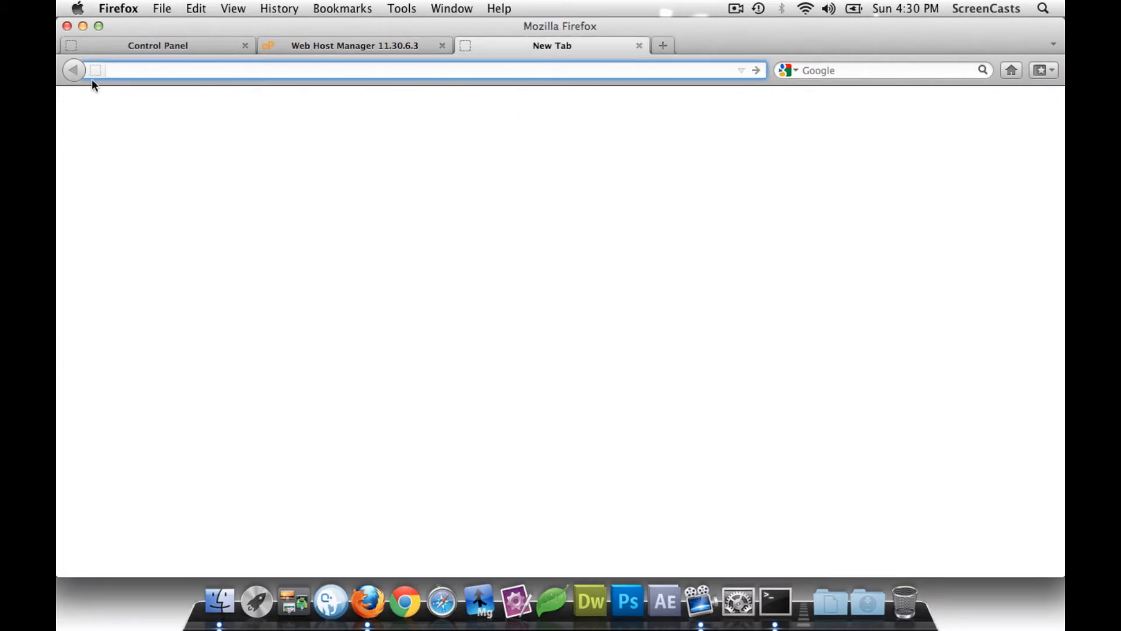
text(dfghosting.c)
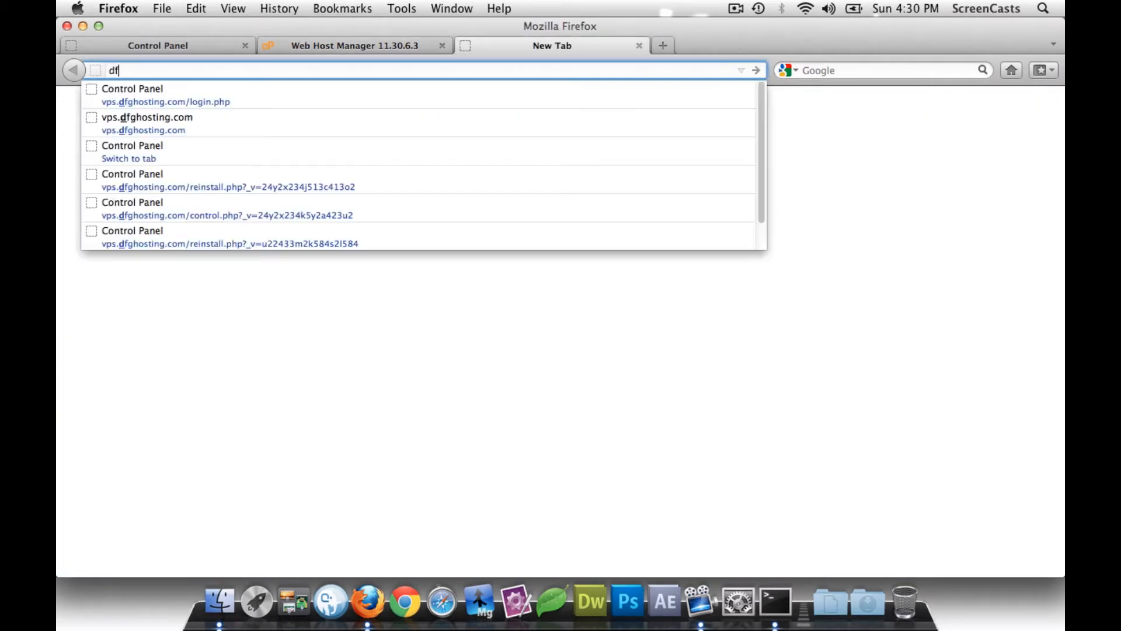
text(om)
key(Return)
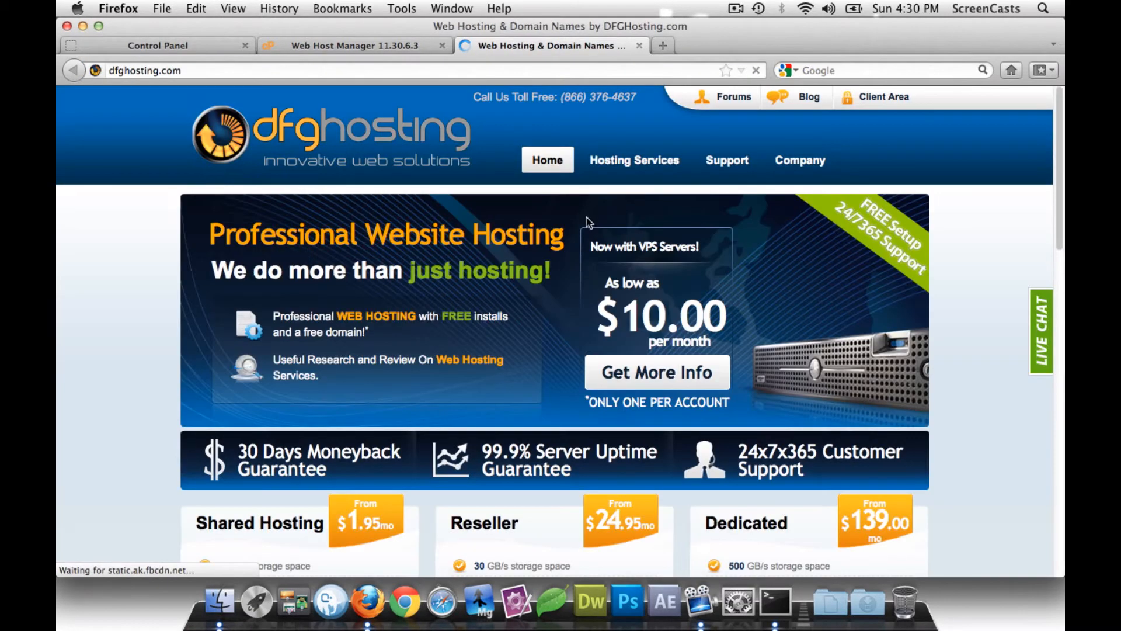
mouse_move(726, 160)
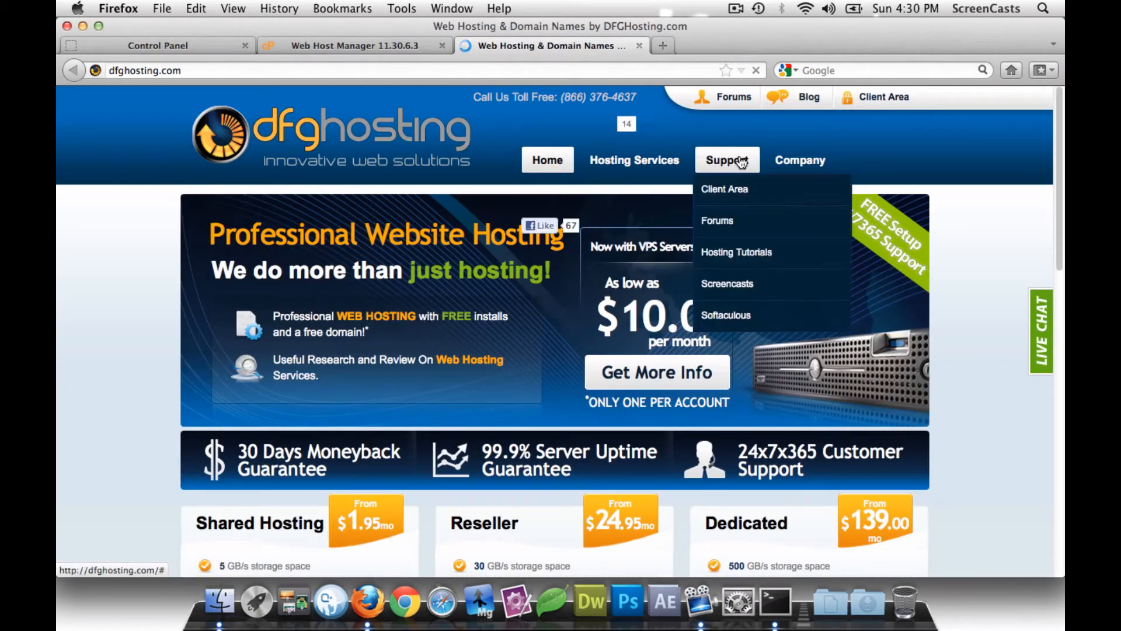
click(739, 256)
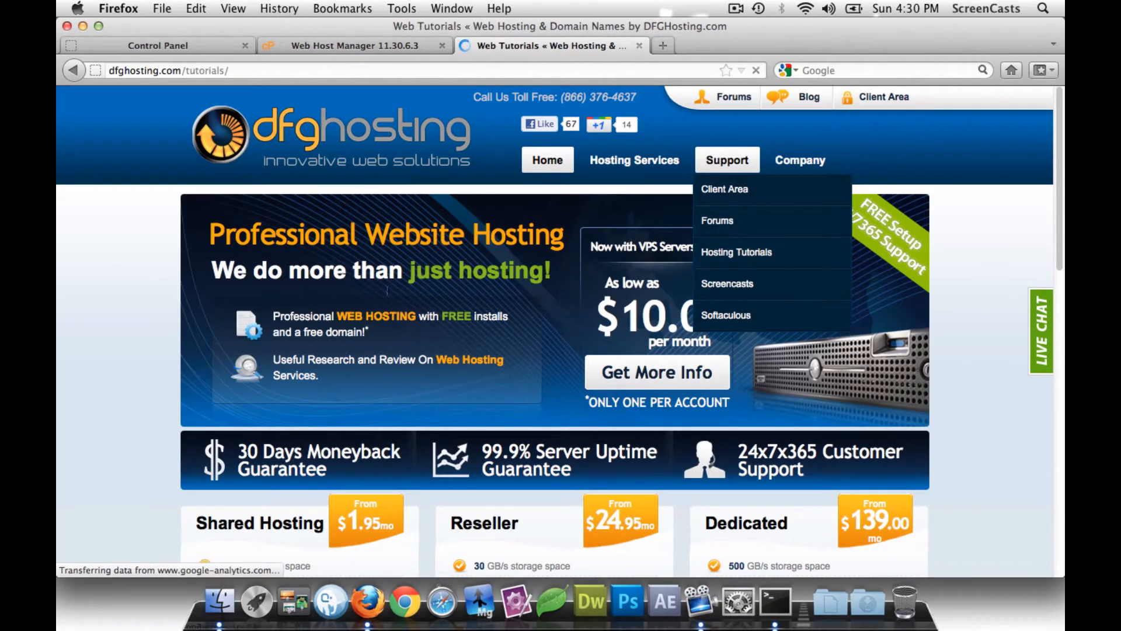
- Browse the tutorials list, expanding and collapsing the Private Nameserver series
scroll(134, 295, down, 15)
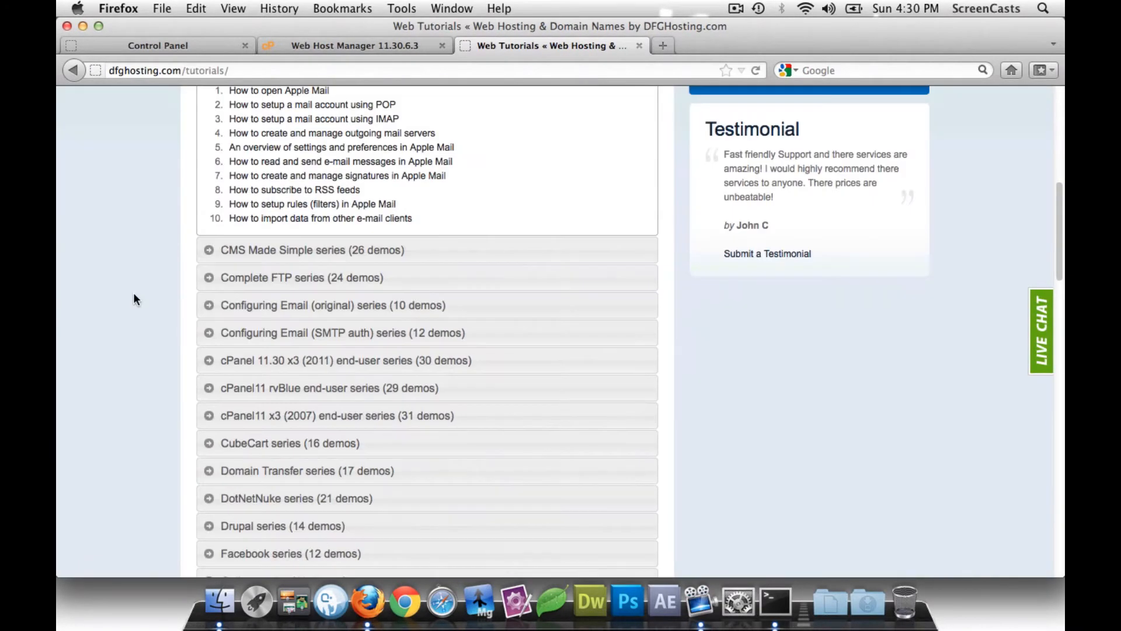
scroll(133, 294, down, 3)
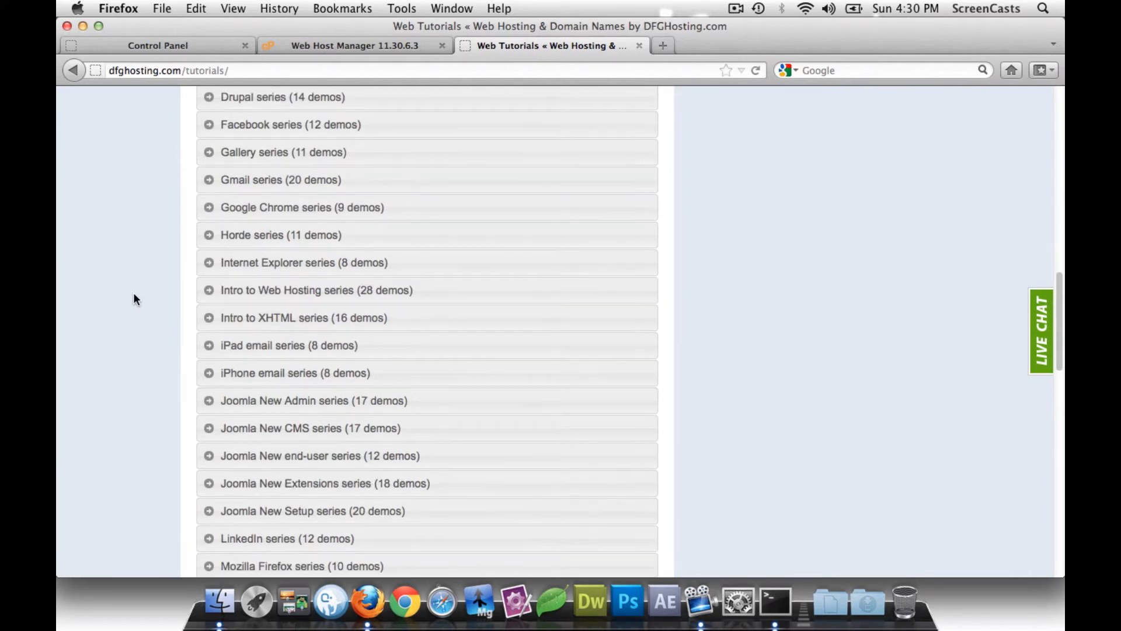
scroll(134, 294, down, 5)
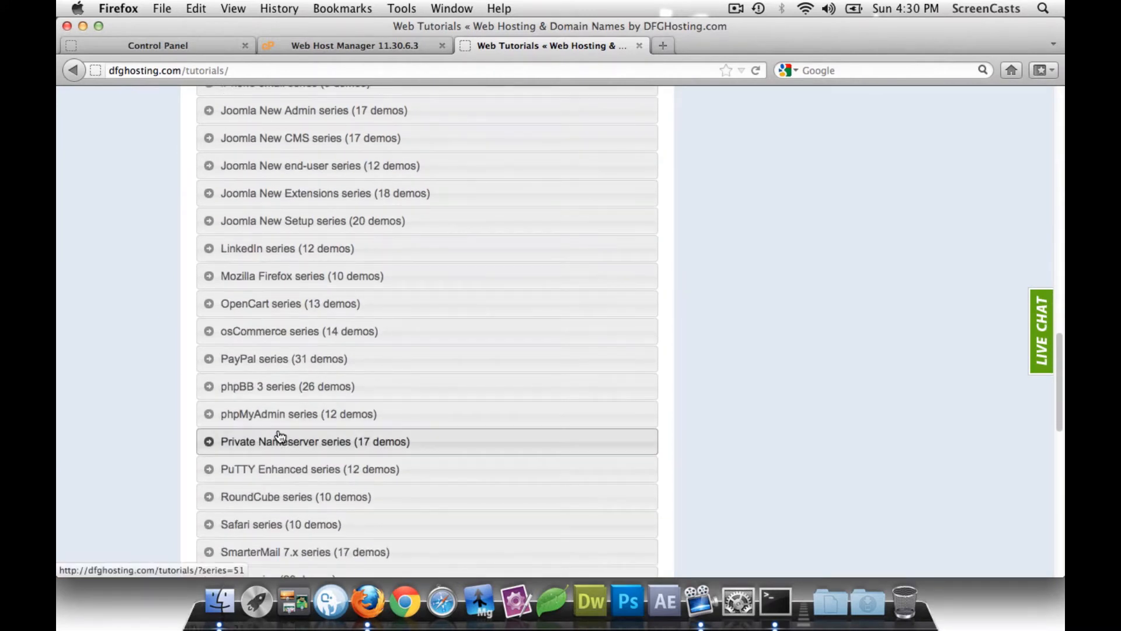
click(218, 441)
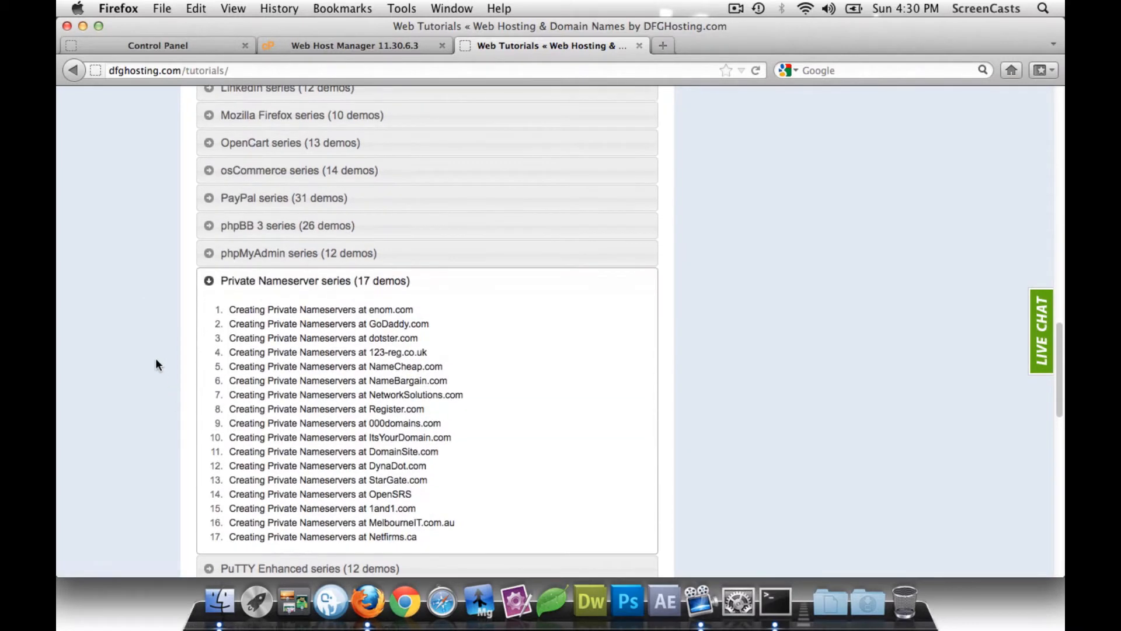
scroll(156, 360, down, 2)
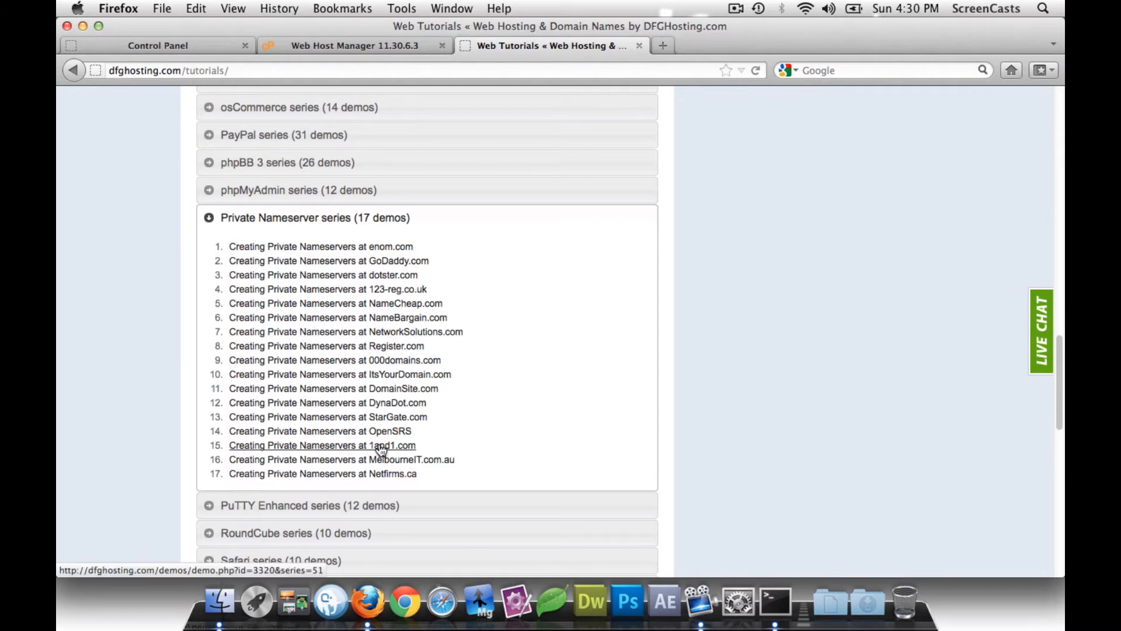
click(209, 218)
scroll(158, 244, down, 4)
scroll(158, 244, up, 5)
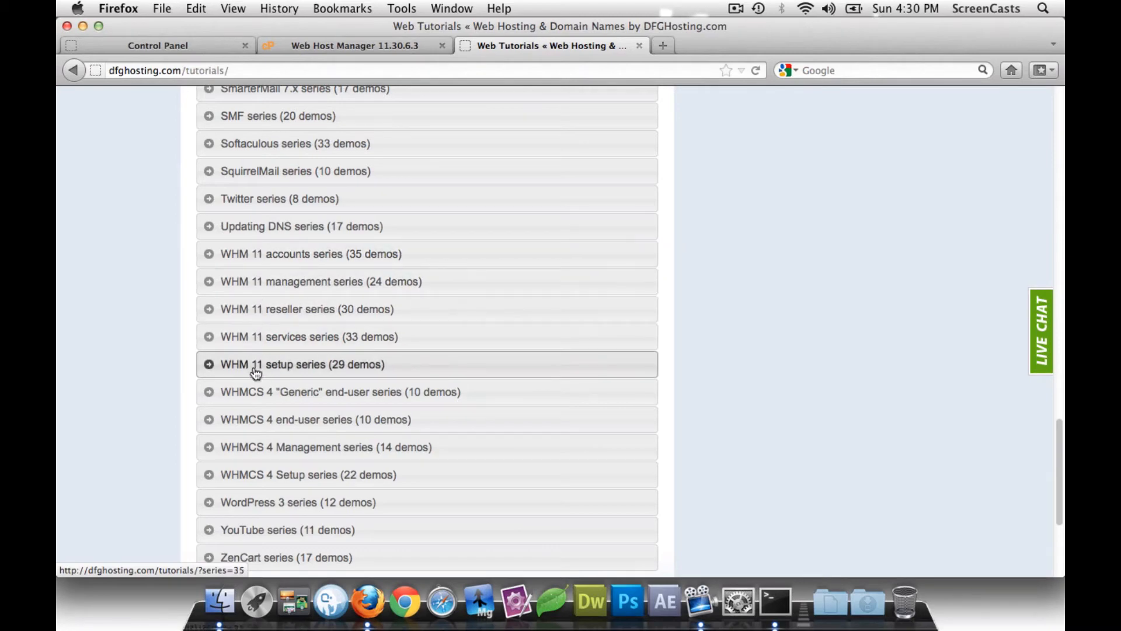
- Expand and collapse the WHM 11 setup series demos
click(212, 365)
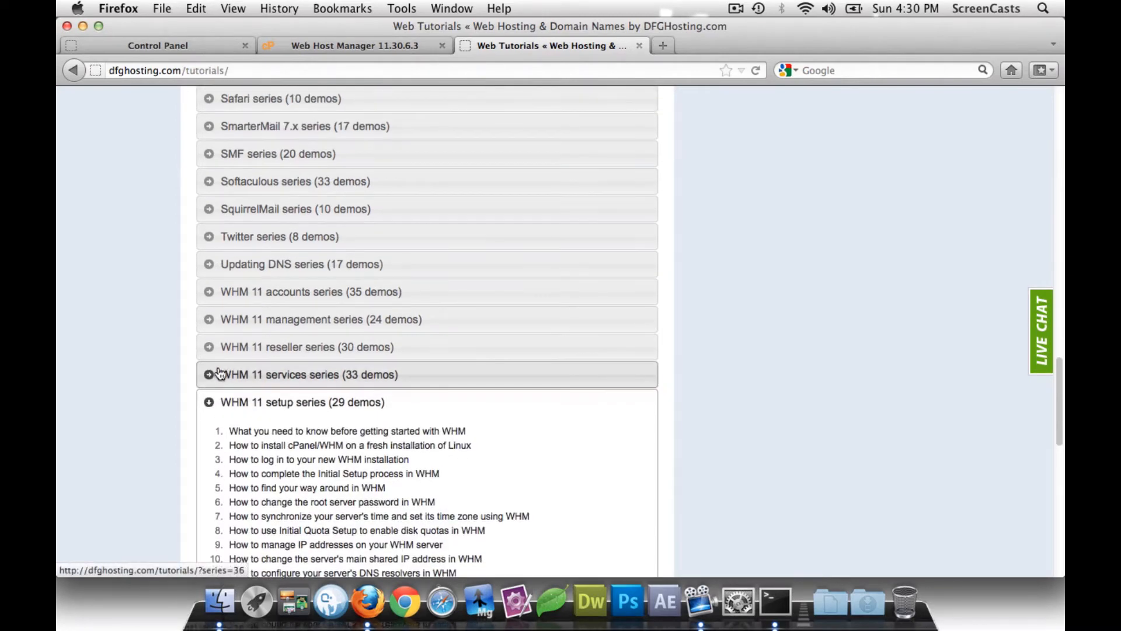
scroll(218, 362, down, 10)
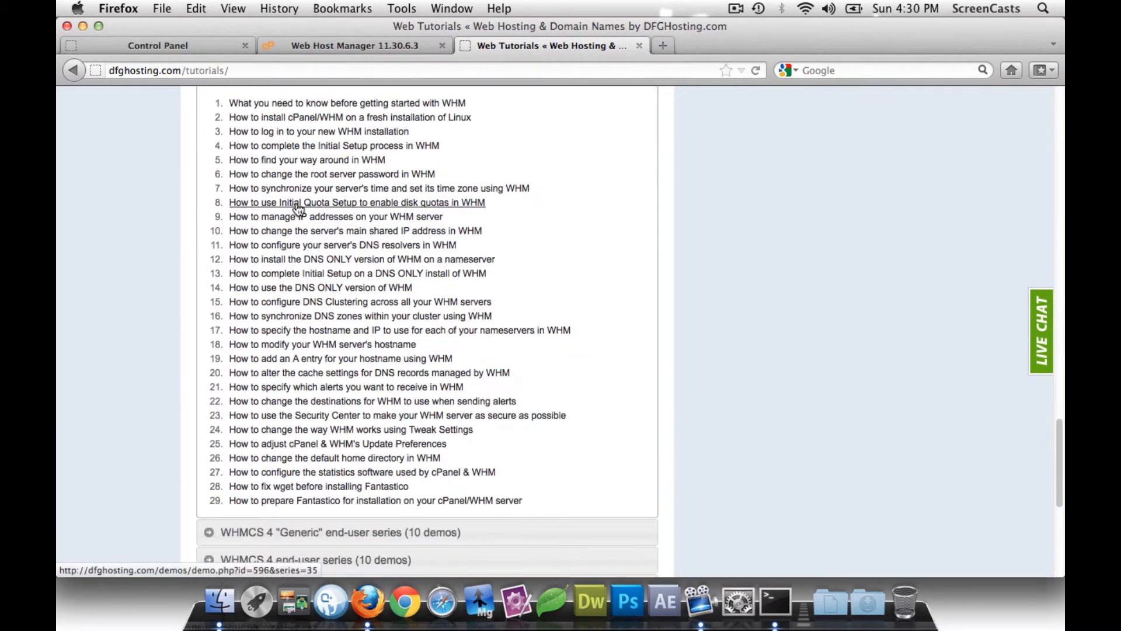
scroll(296, 308, up, 3)
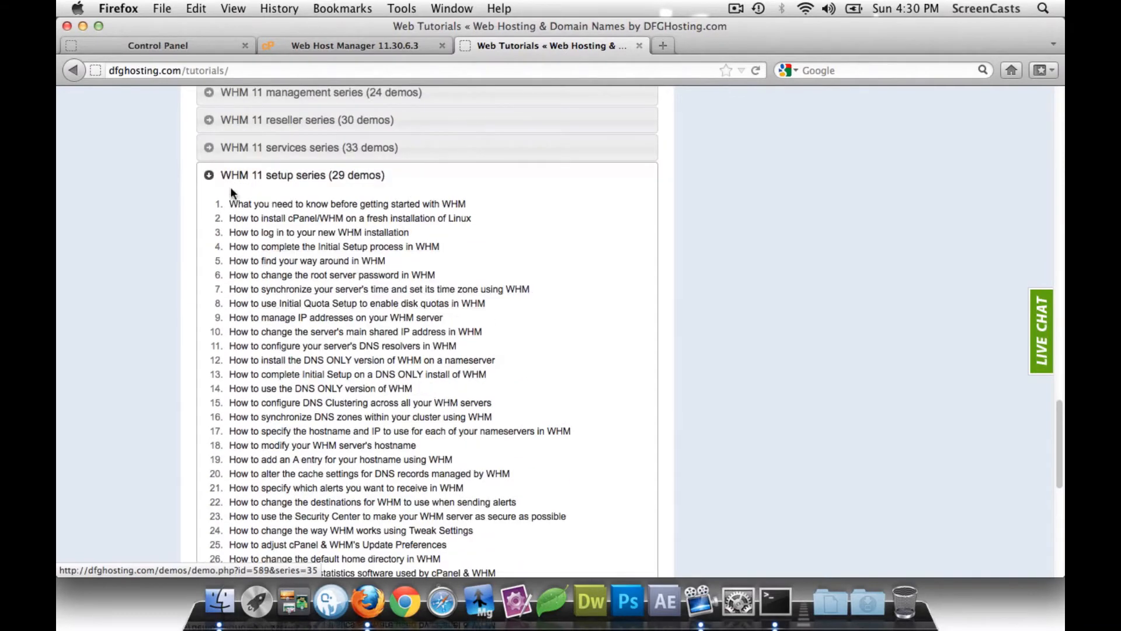
click(210, 175)
scroll(184, 214, up, 12)
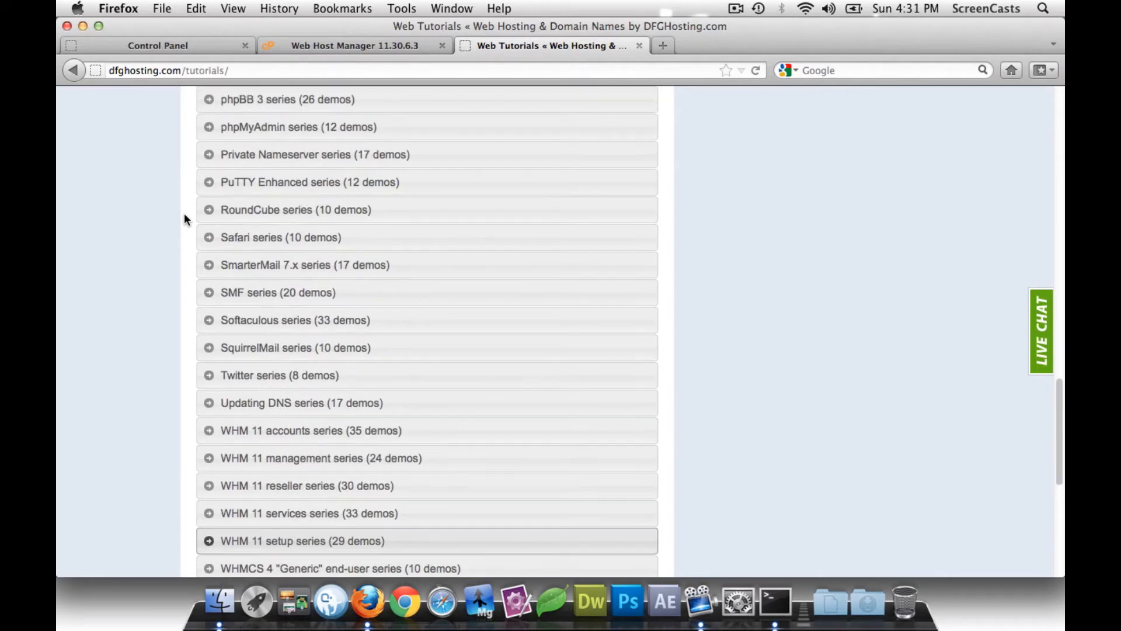
- Expand the PuTTY Enhanced series and scroll through its demos
click(208, 182)
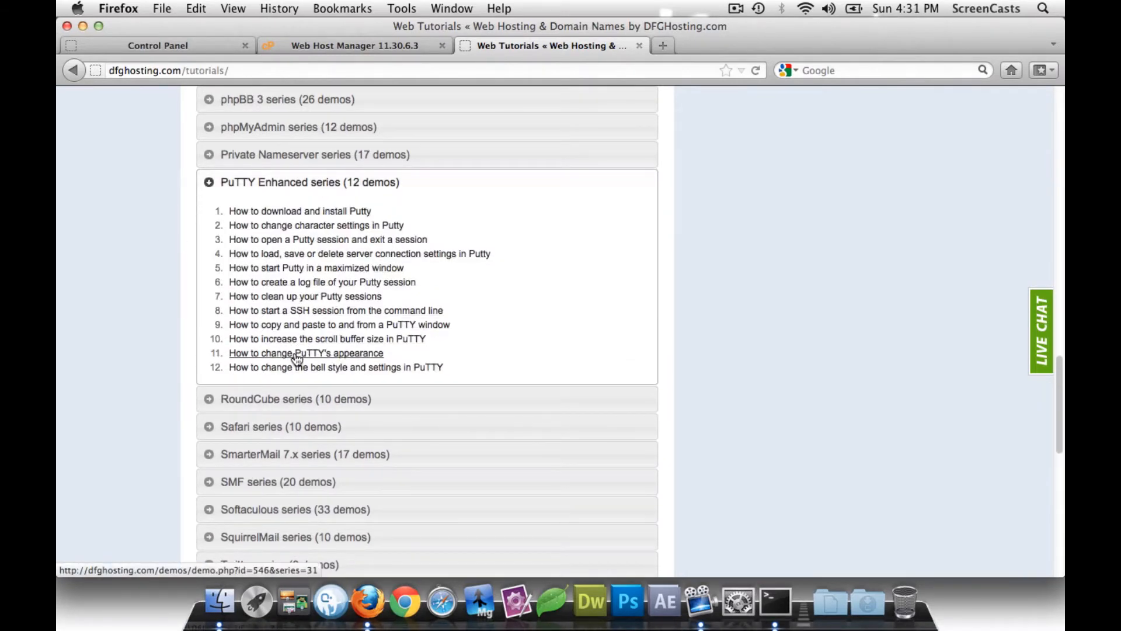
scroll(253, 267, down, 1)
scroll(253, 267, down, 3)
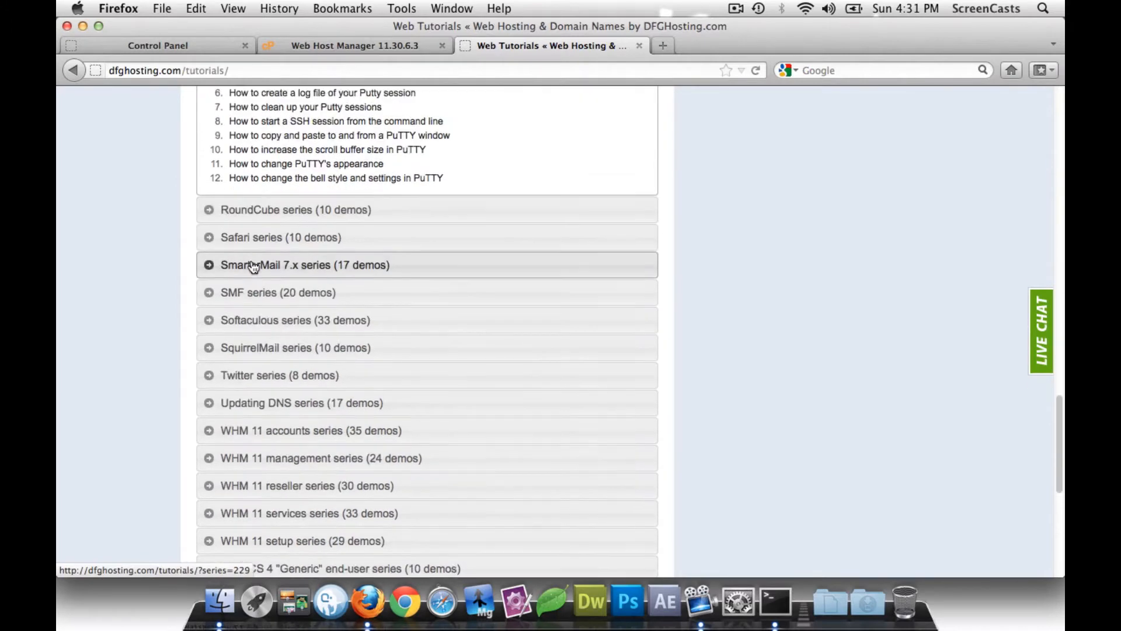
scroll(253, 267, up, 20)
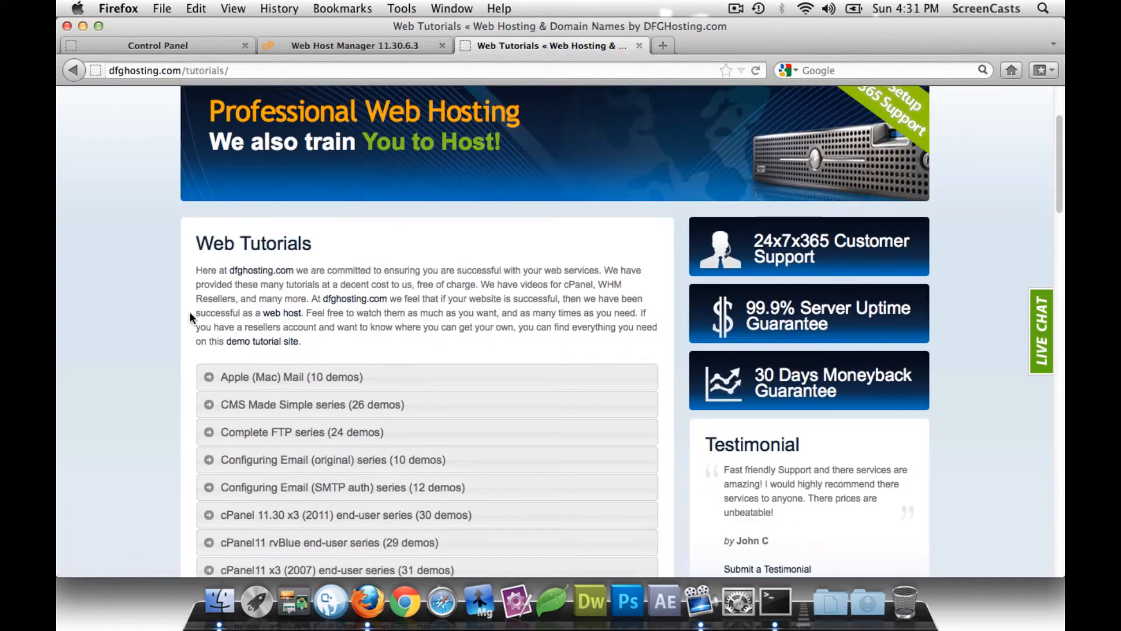
scroll(189, 313, down, 1)
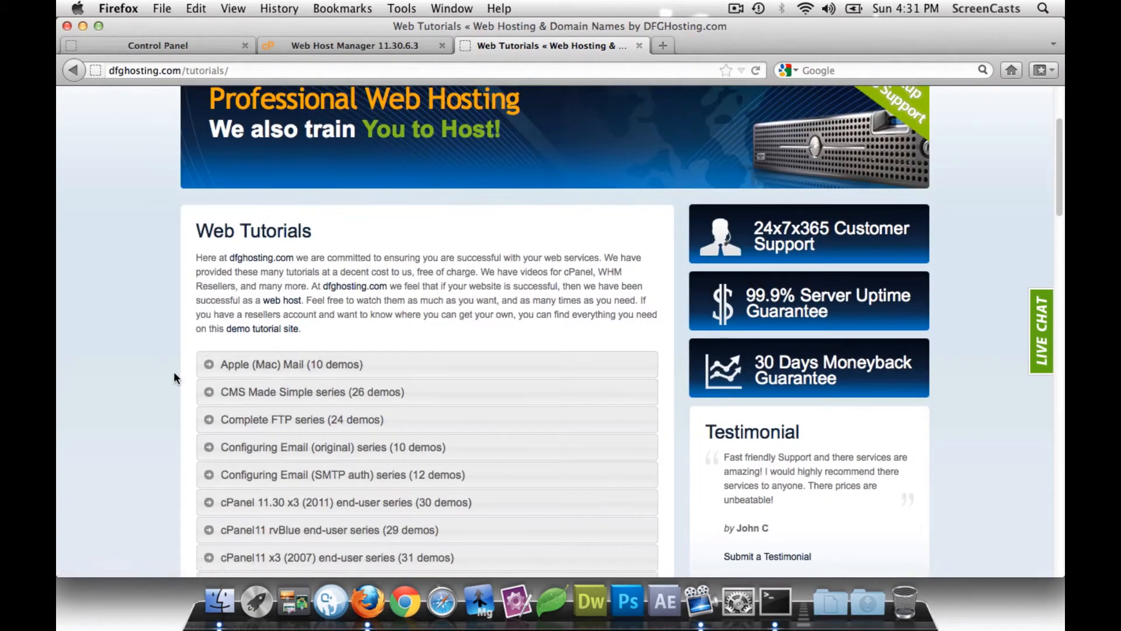
scroll(173, 371, down, 1)
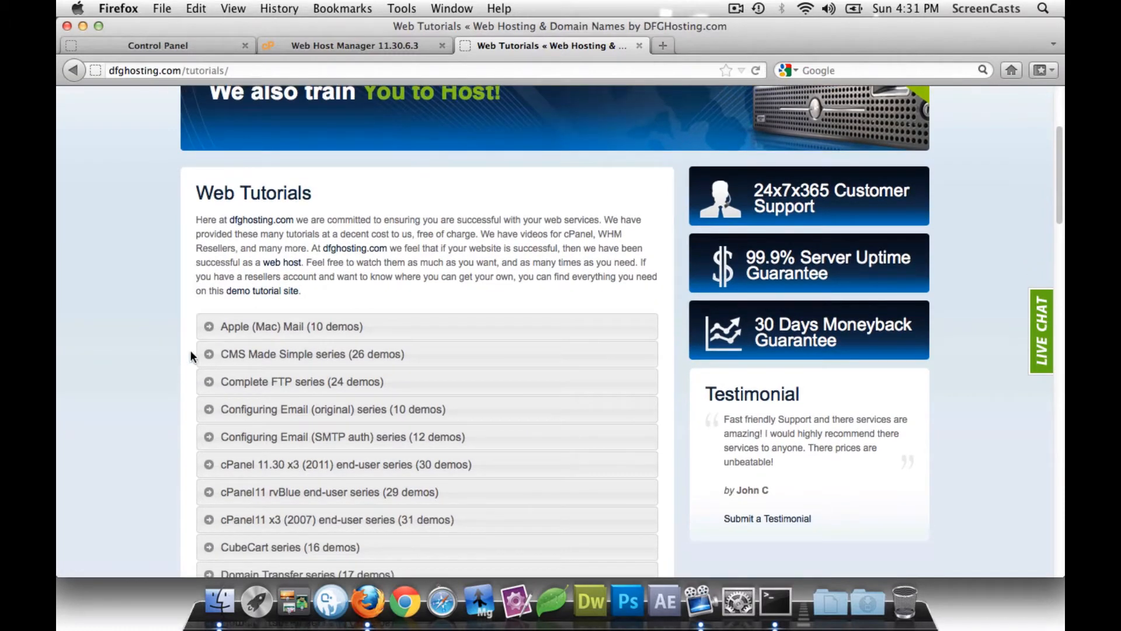
- Expand and collapse the Apple (Mac) Mail series, then close the Web Tutorials tab
click(210, 326)
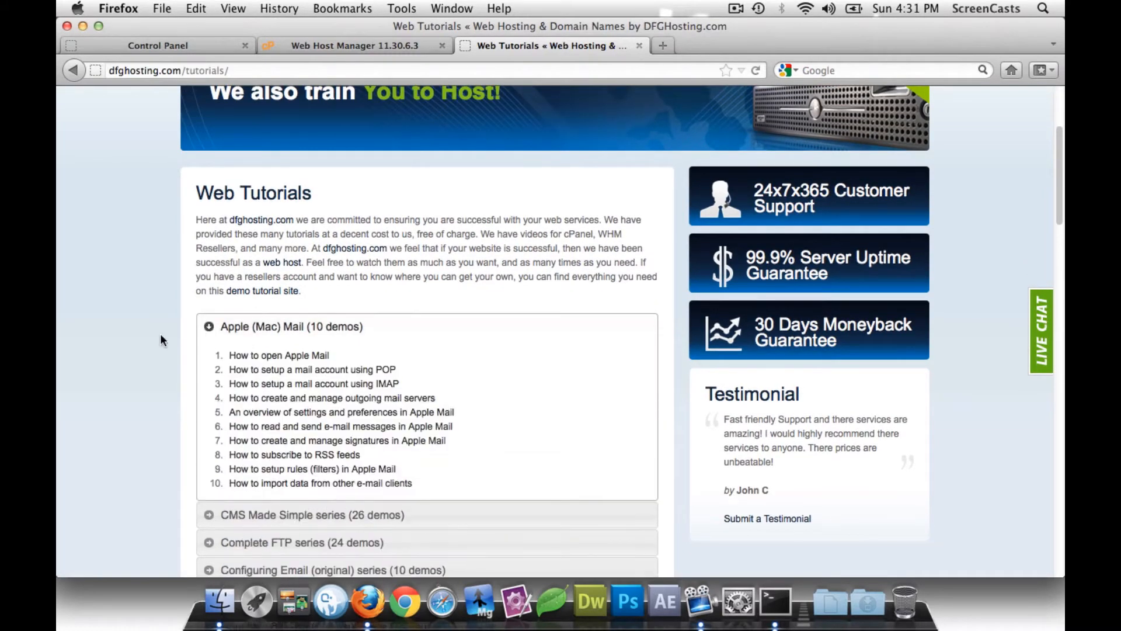
scroll(160, 334, down, 1)
click(210, 315)
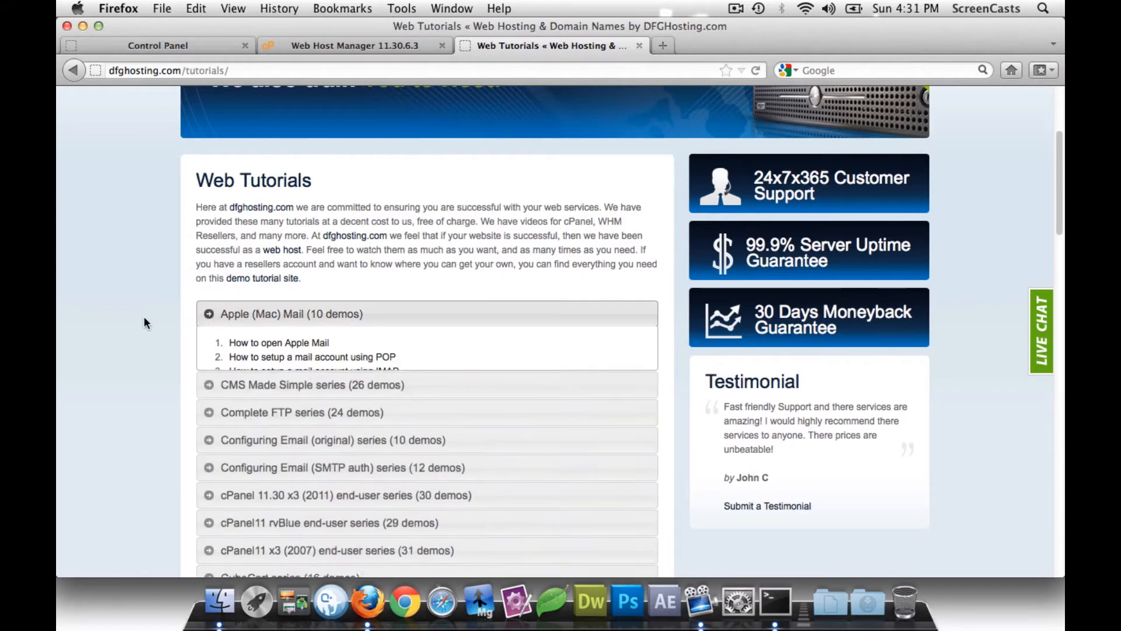
scroll(144, 317, down, 2)
scroll(144, 317, up, 6)
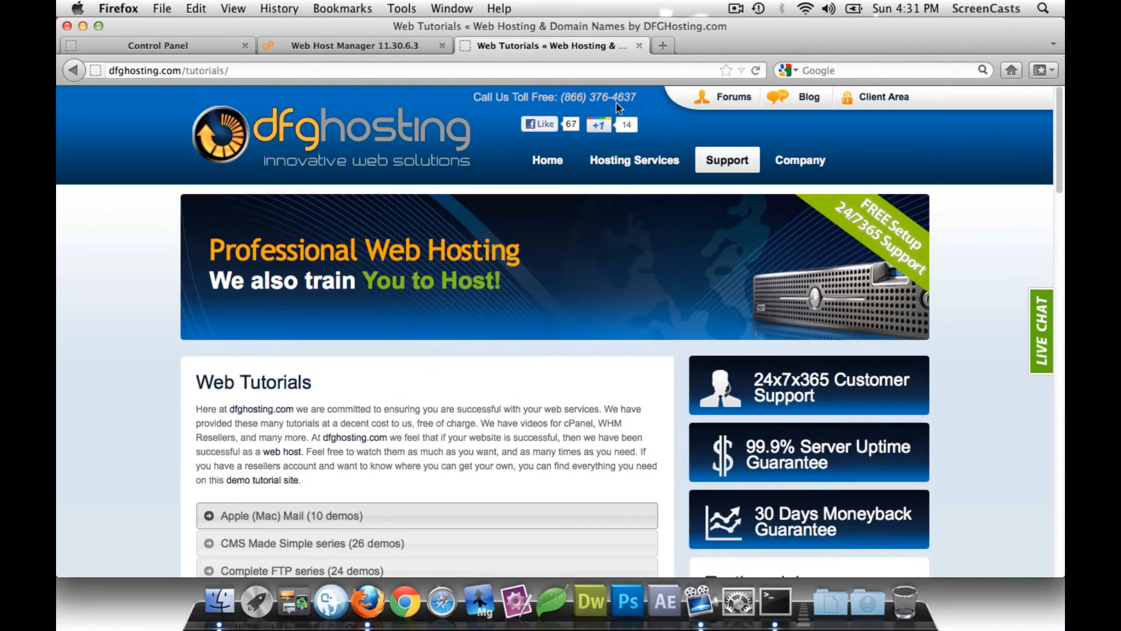
click(639, 45)
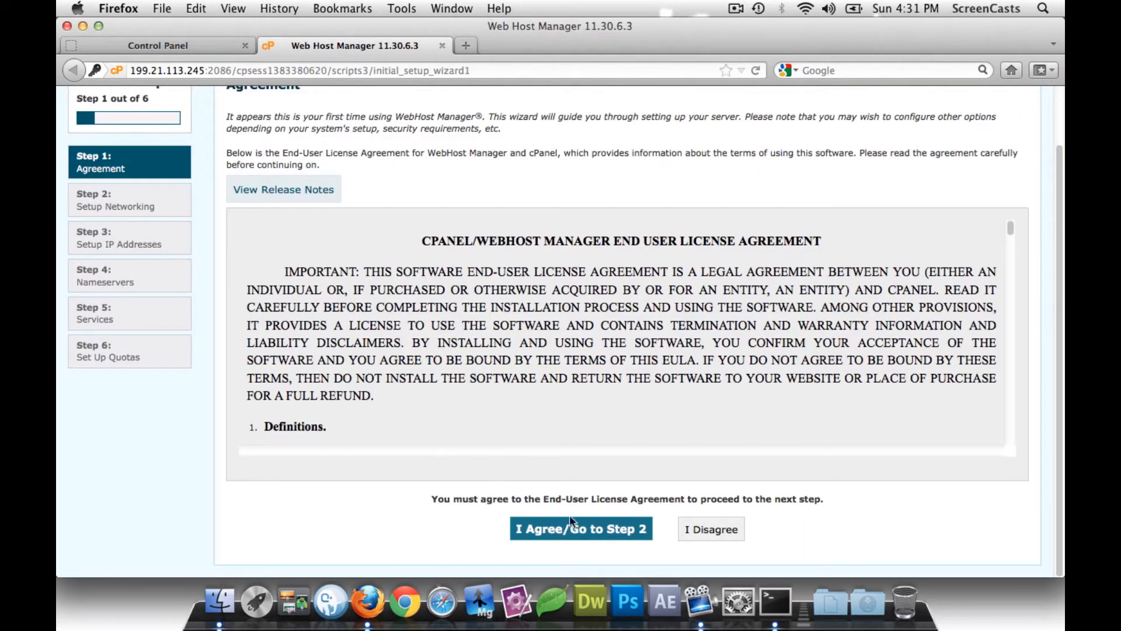
- Accept the licence agreement and enter the server contact email address
click(583, 524)
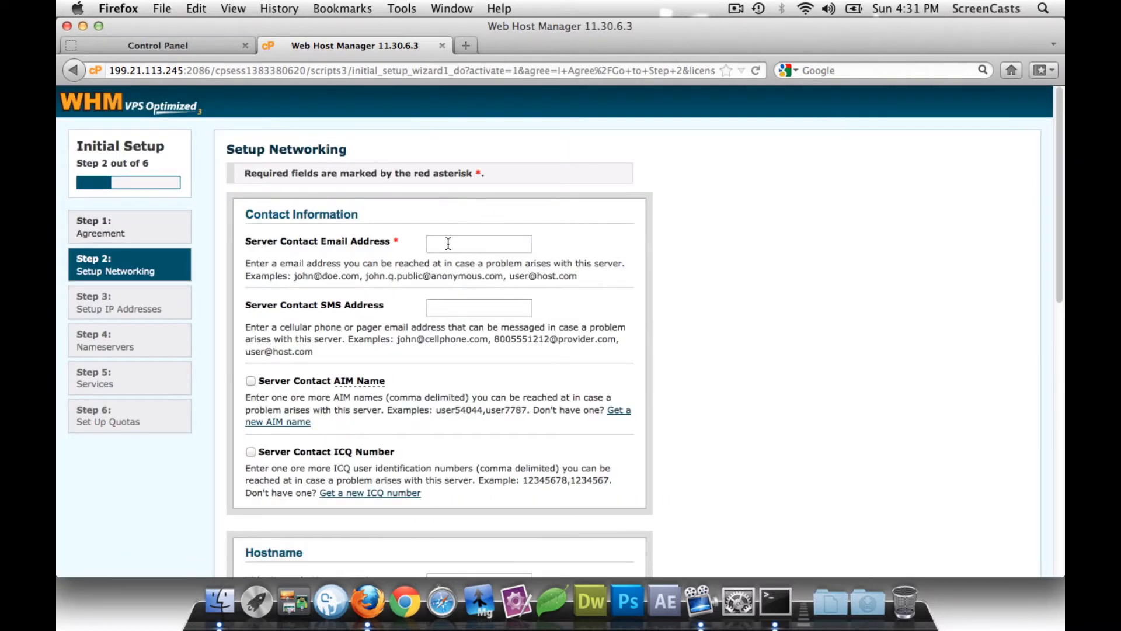
click(453, 243)
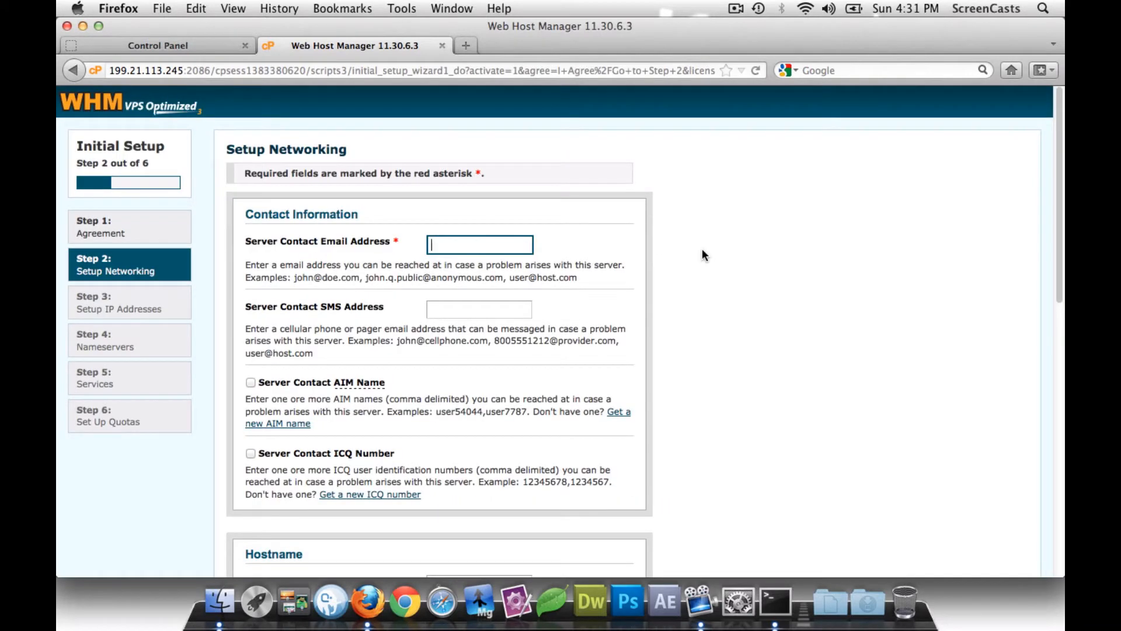
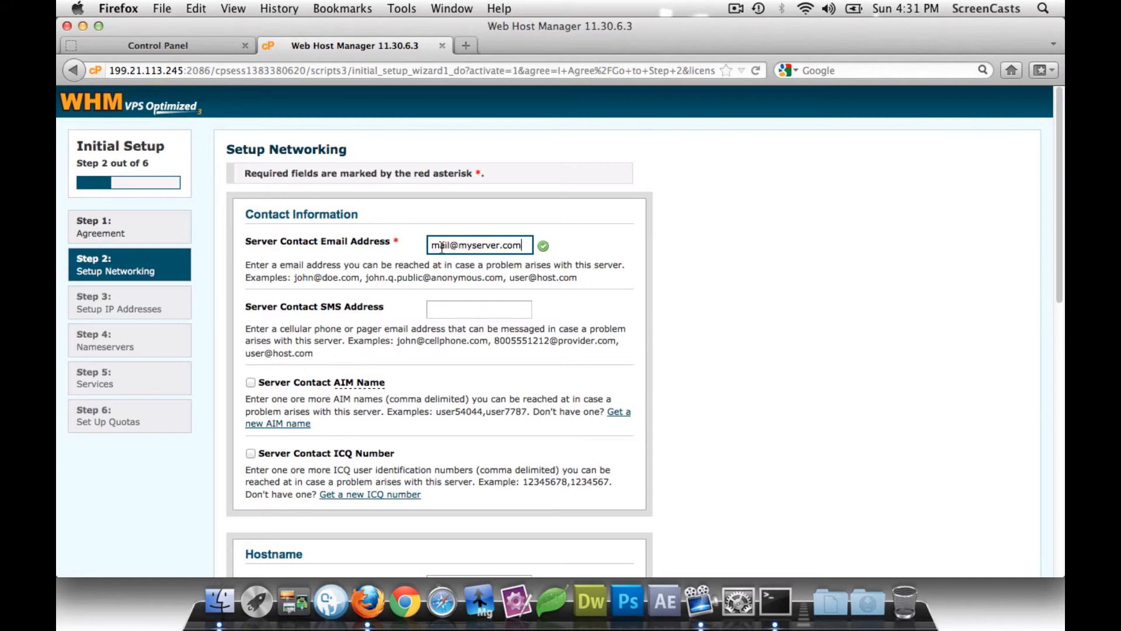
scroll(362, 252, down, 5)
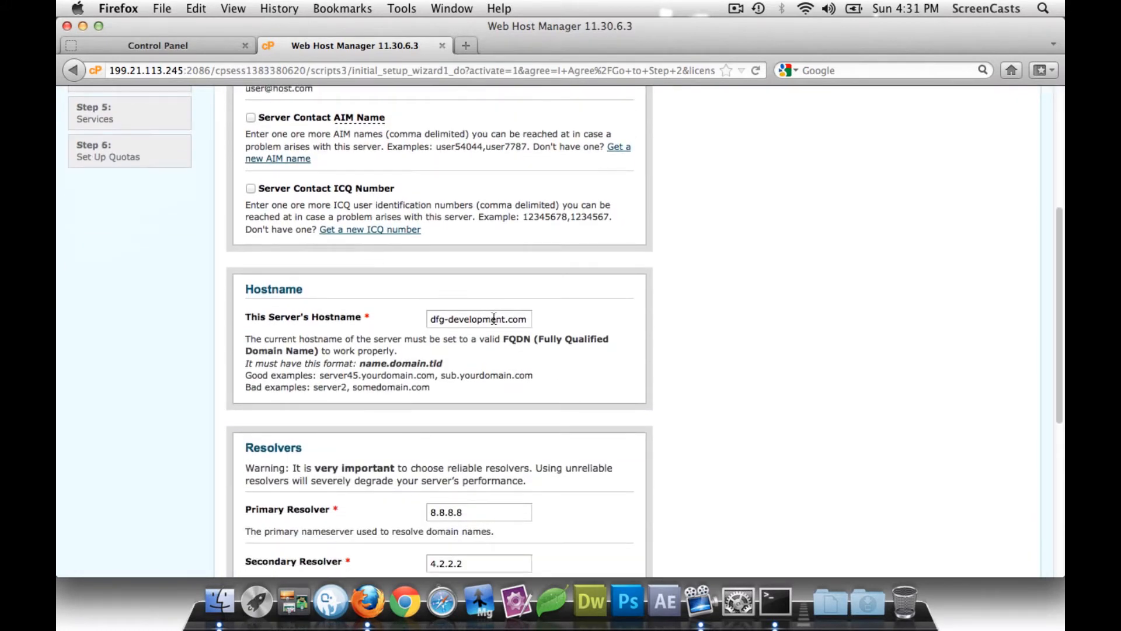
- Replace the hostname with server1.killigan.net and scroll to the form's bottom
drag(528, 319, 420, 314)
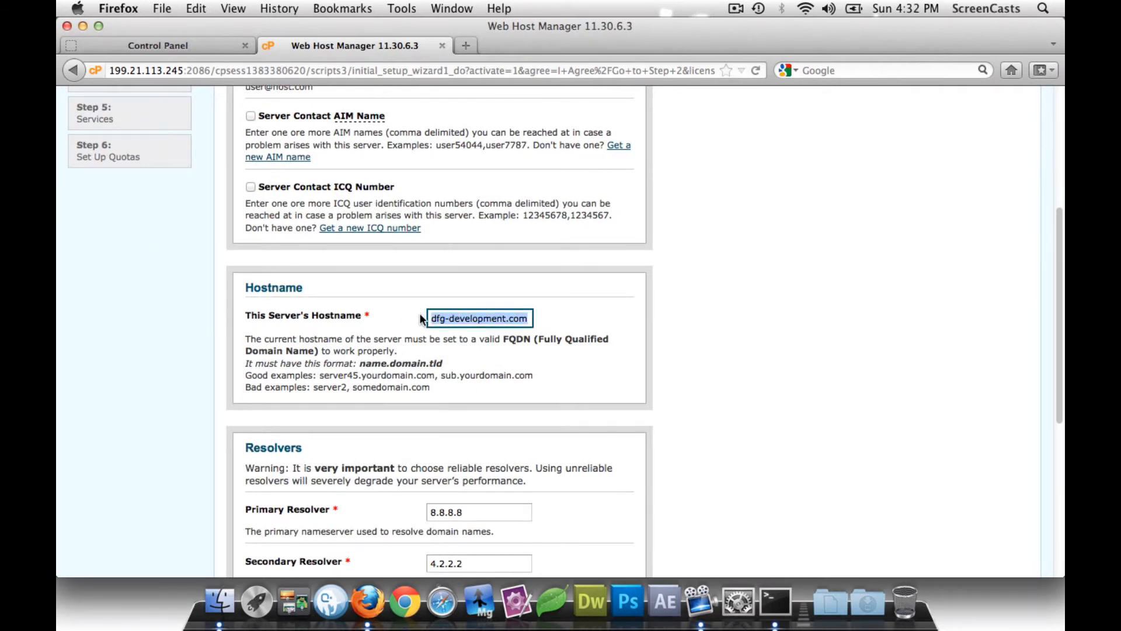
text(server1)
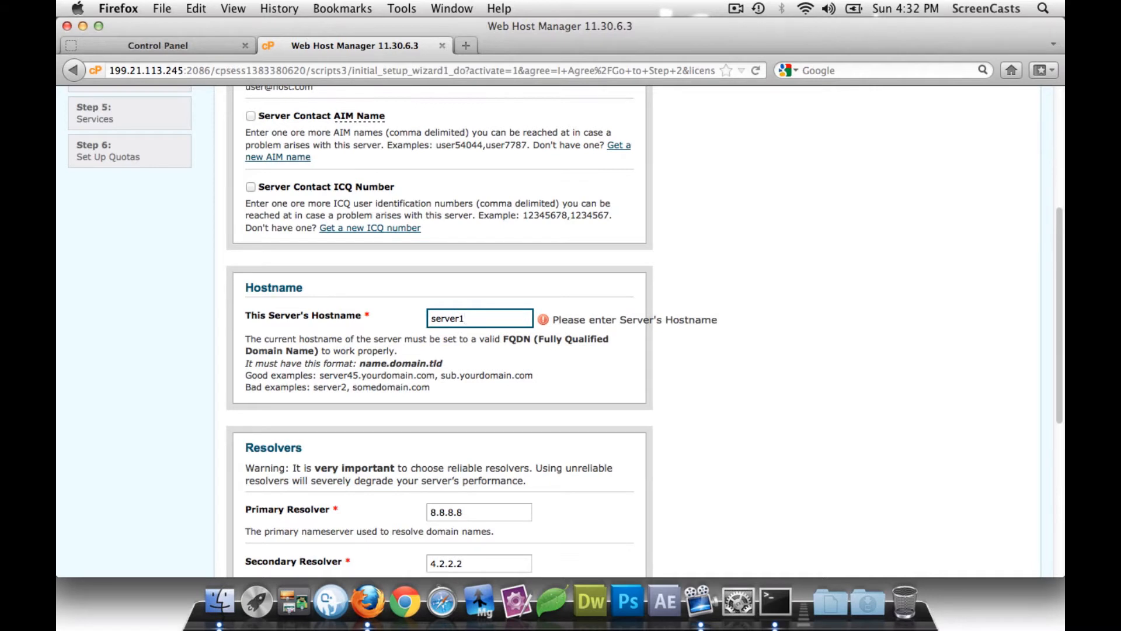
text(.killigan.net)
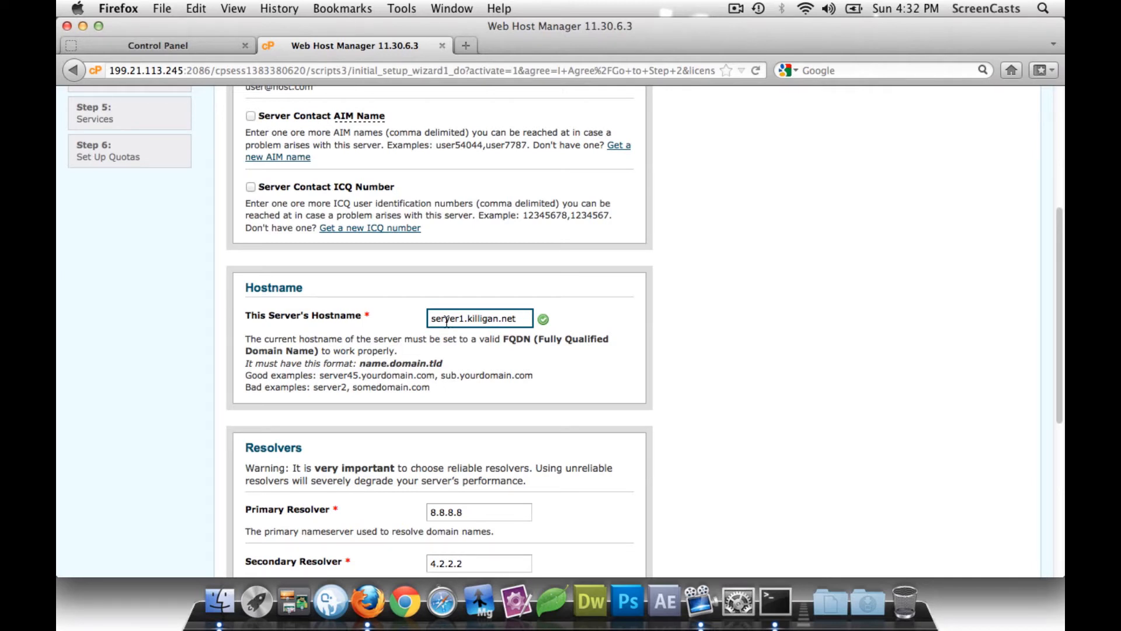
scroll(418, 324, down, 3)
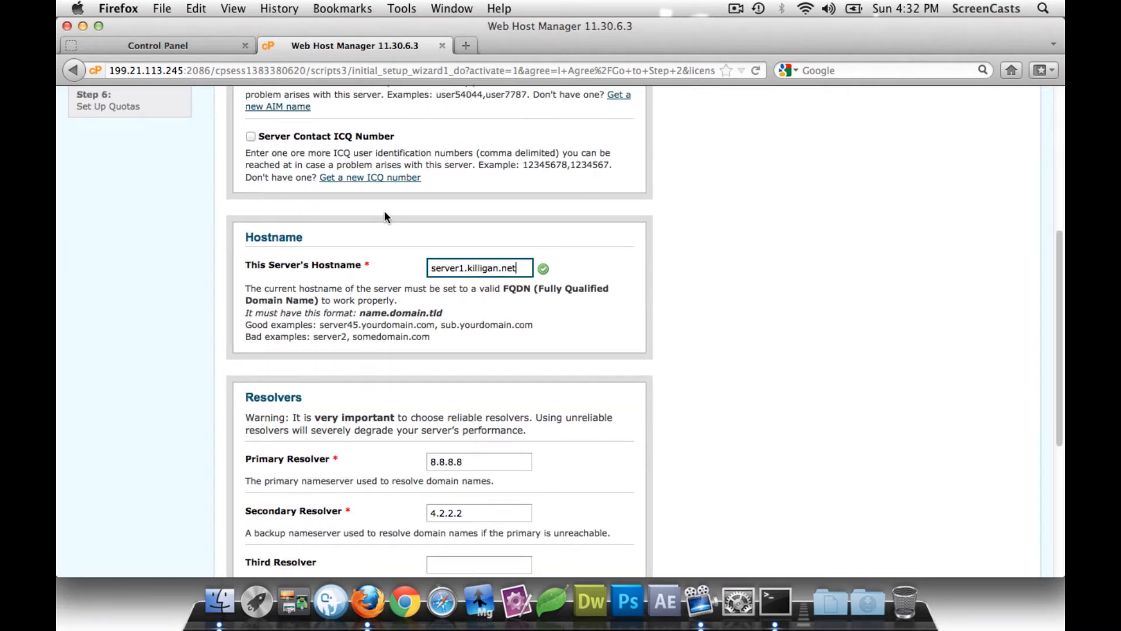
scroll(379, 309, down, 3)
scroll(379, 322, down, 6)
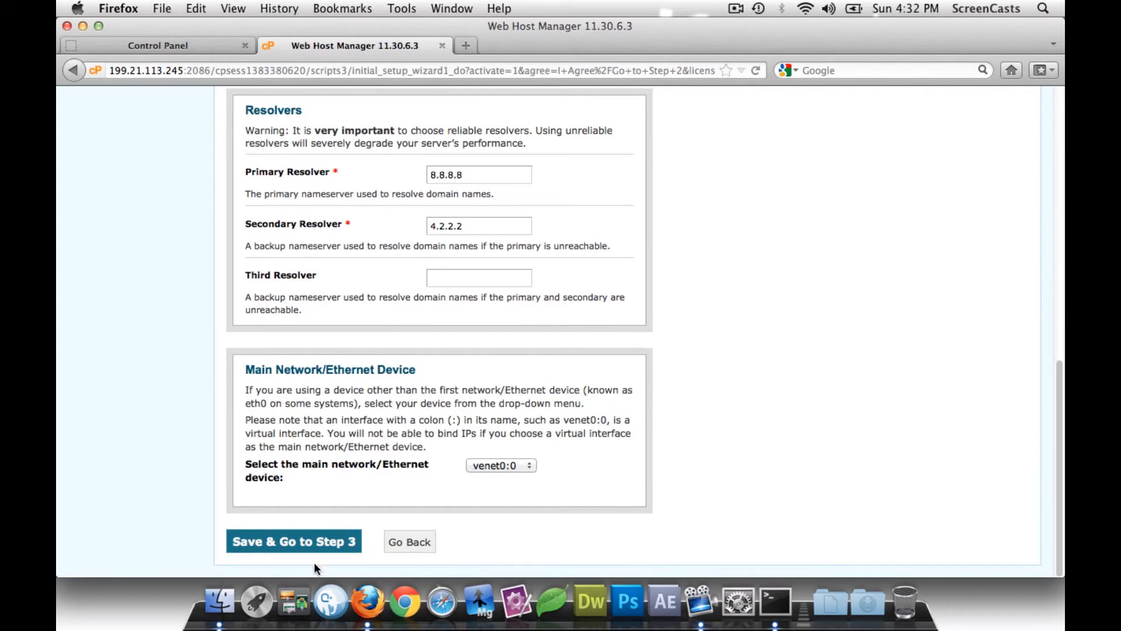
- Save the networking settings and move past the IP addresses step to nameserver setup
click(311, 546)
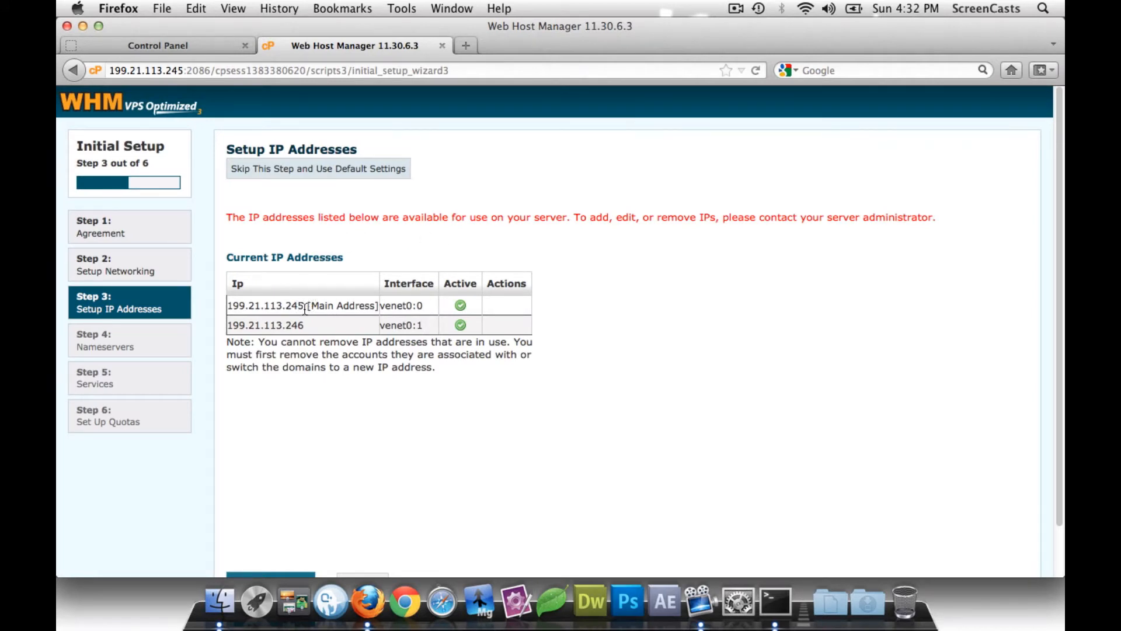
scroll(299, 327, down, 2)
click(285, 534)
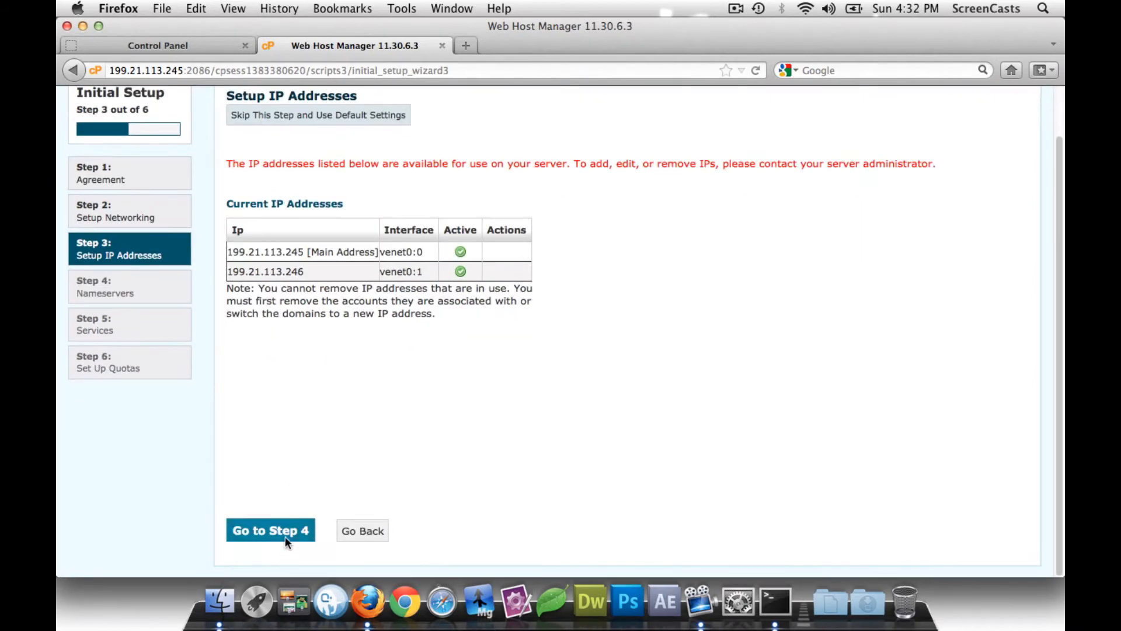
scroll(318, 393, down, 5)
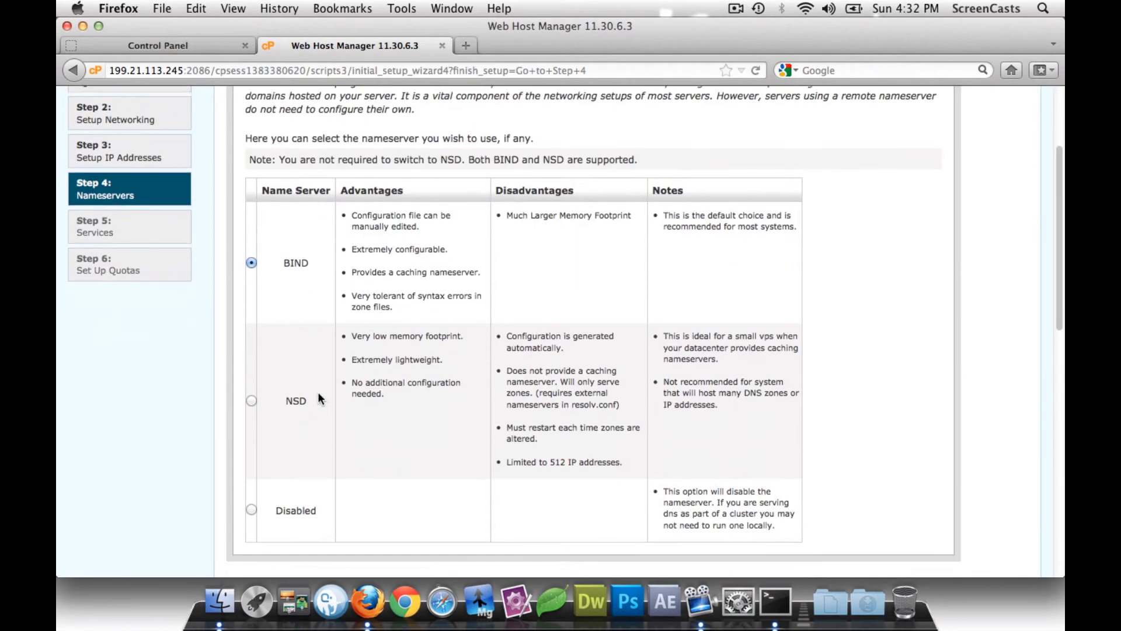
scroll(318, 386, up, 1)
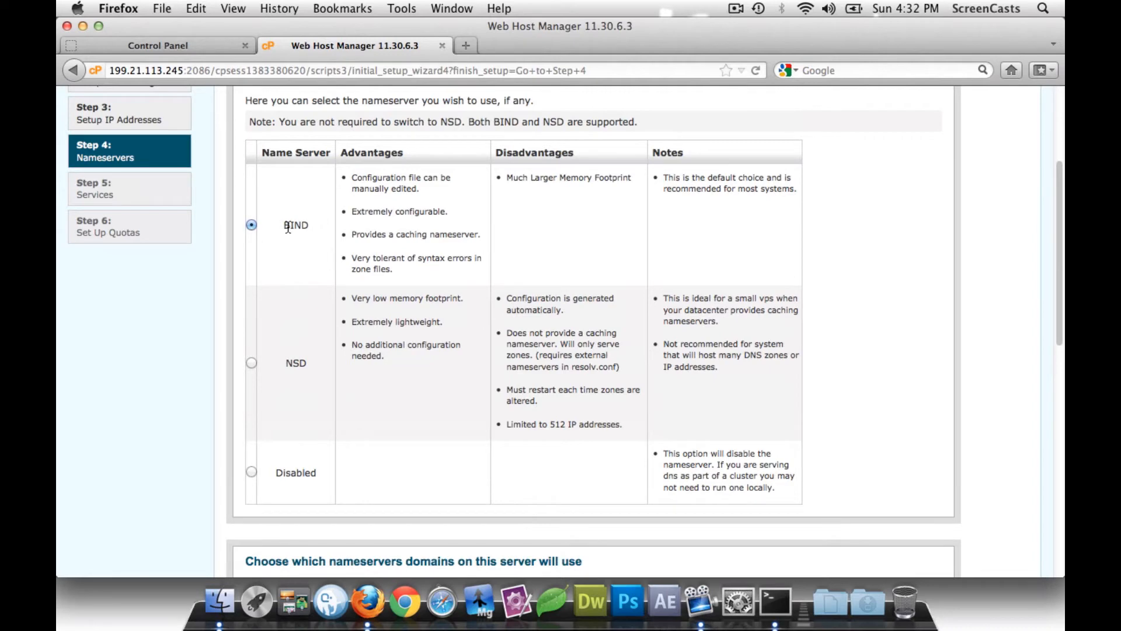
scroll(292, 251, down, 6)
scroll(299, 276, down, 5)
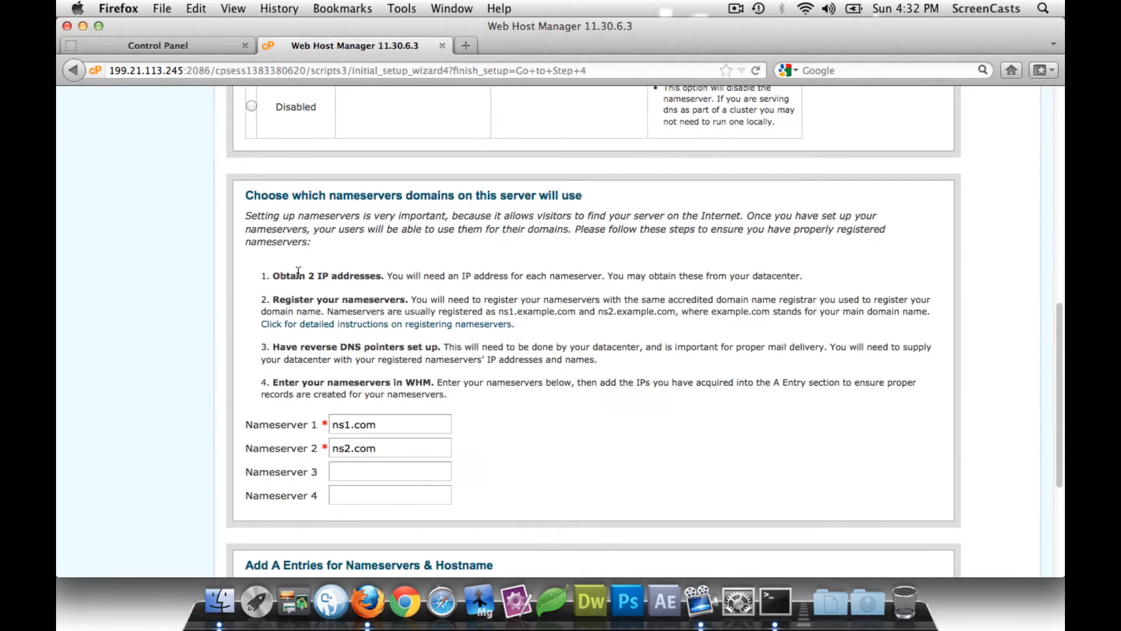
- Set the nameservers to ns1.killigan.net and ns2.killigan.net
click(382, 336)
drag(381, 335, 331, 337)
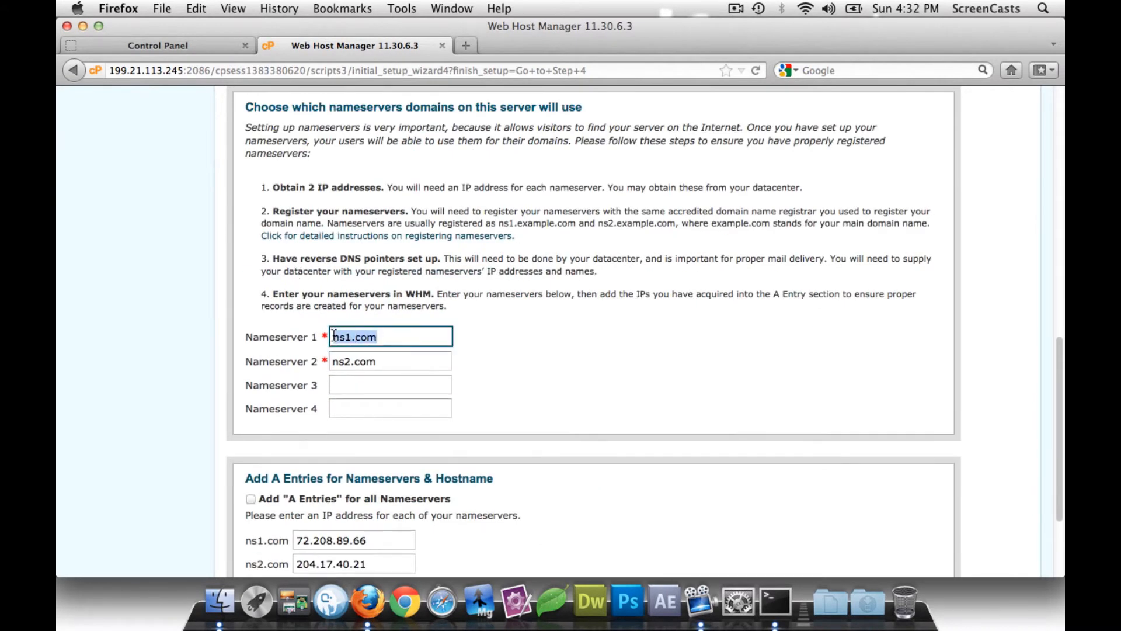
text(ns1.k)
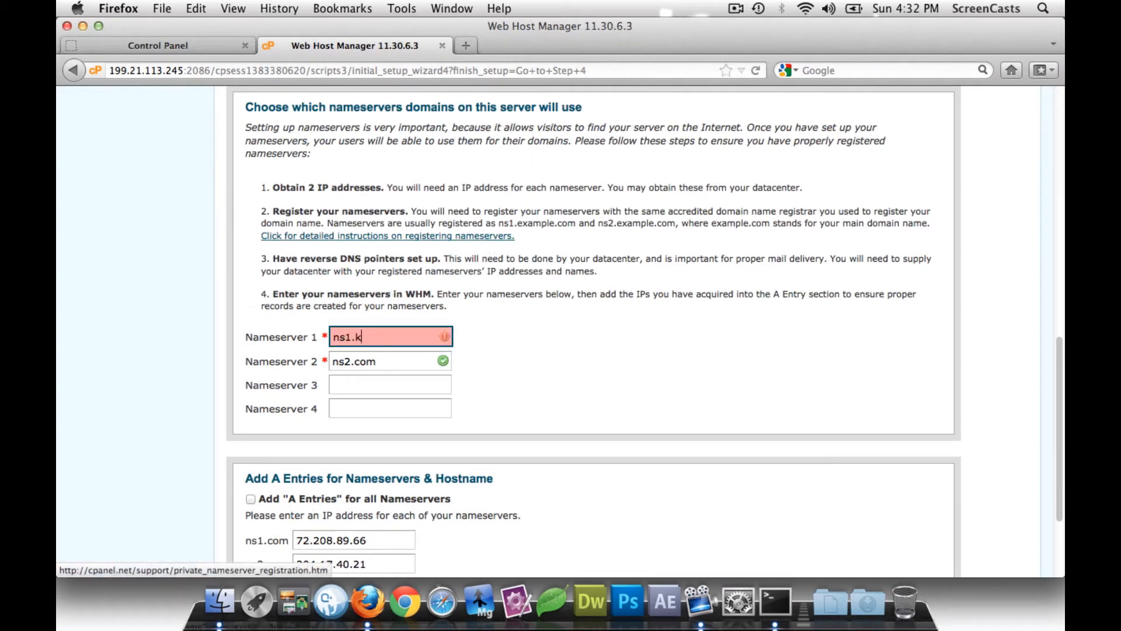
text(illigan.net)
key(Tab)
text(ns2.)
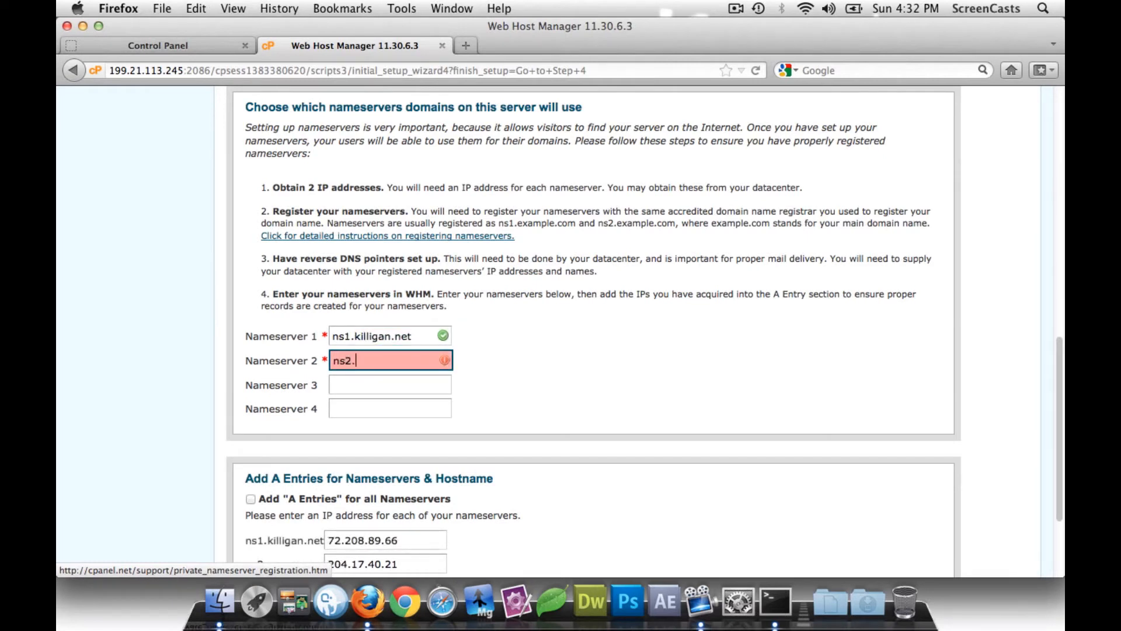
text(killigan.net)
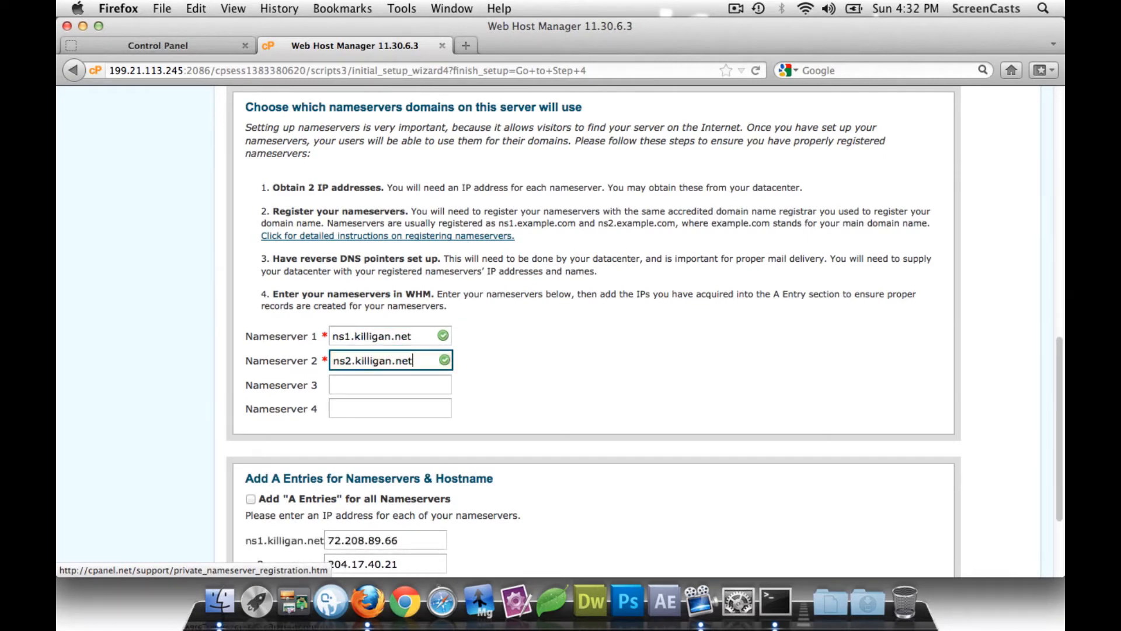
key(Tab)
- Add A entries for the nameservers at 199.21.113.245 and 199.21.113.246 plus the hostname, then save
scroll(493, 218, down, 3)
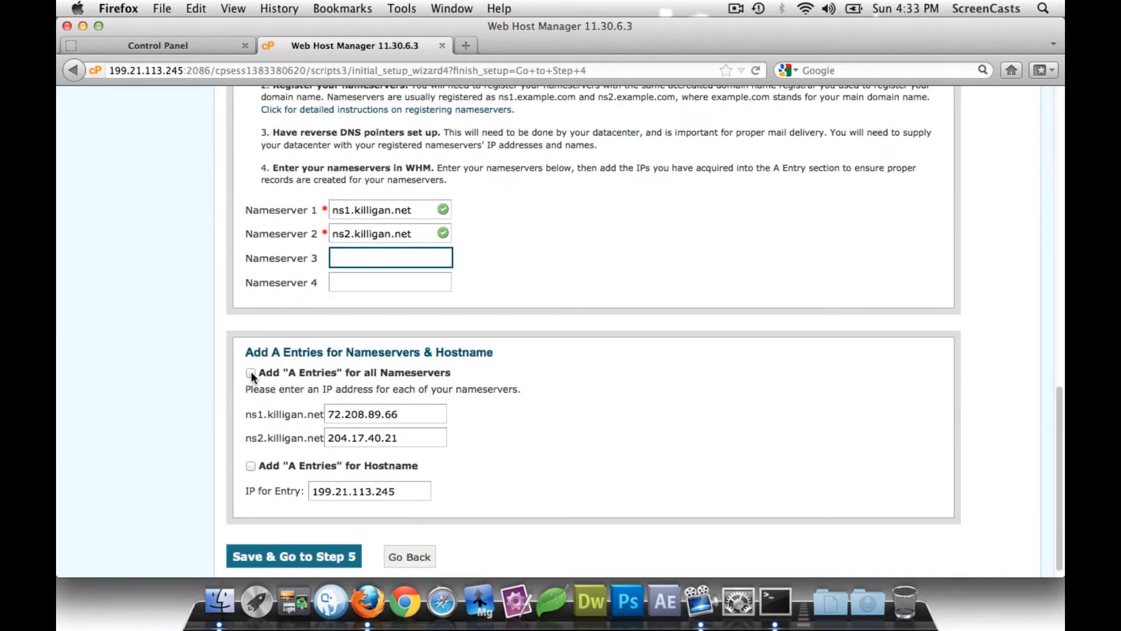
click(251, 371)
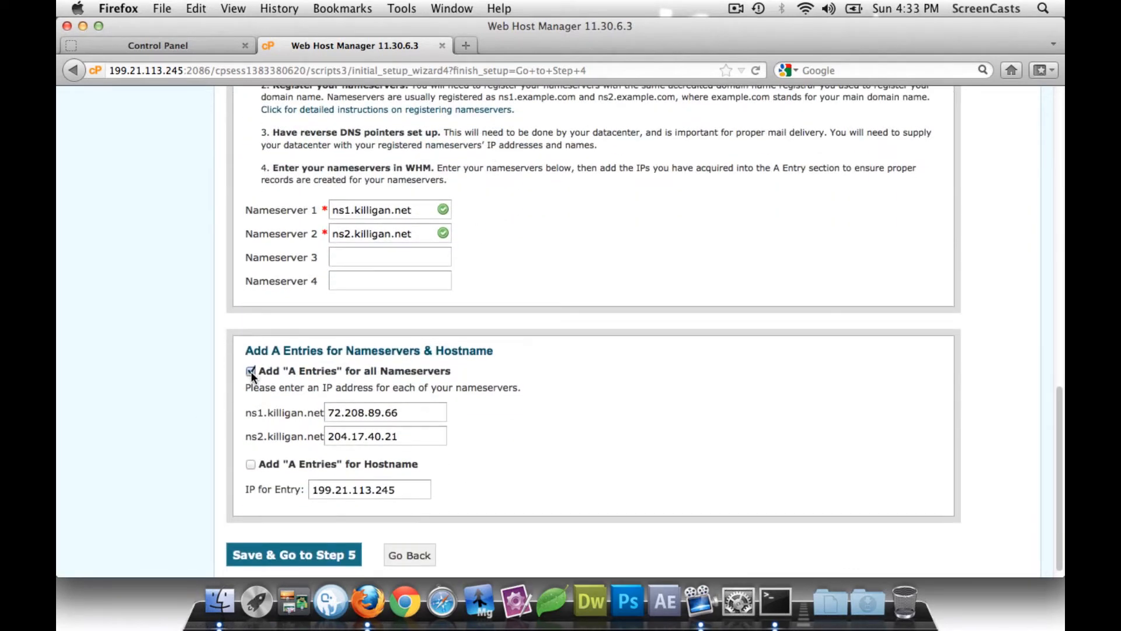
click(250, 465)
drag(417, 411, 306, 411)
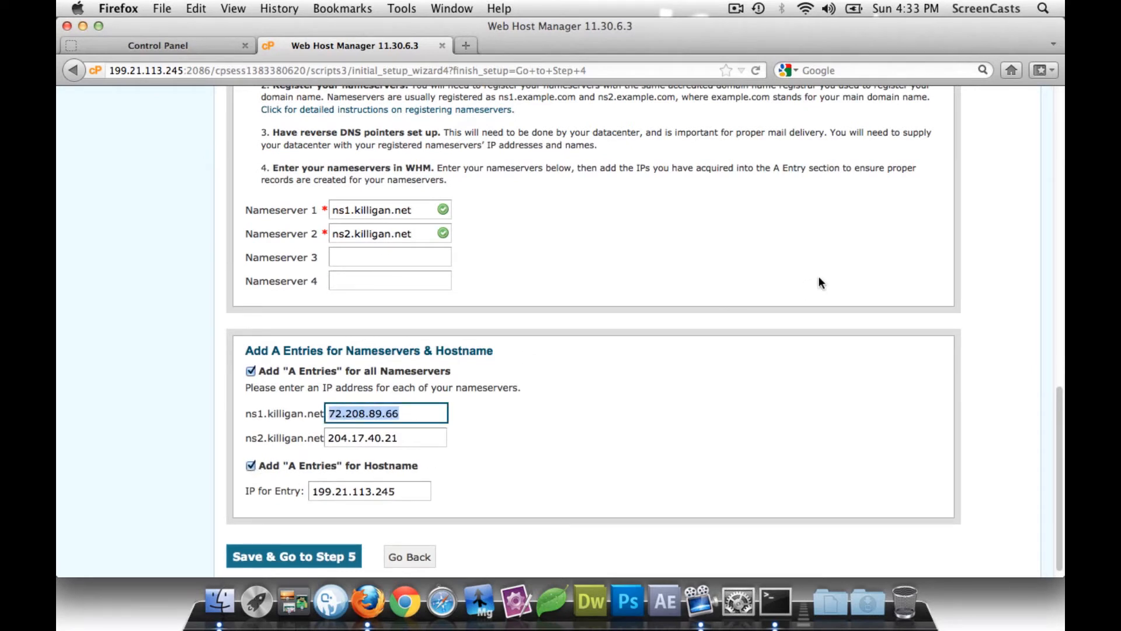
text(199.)
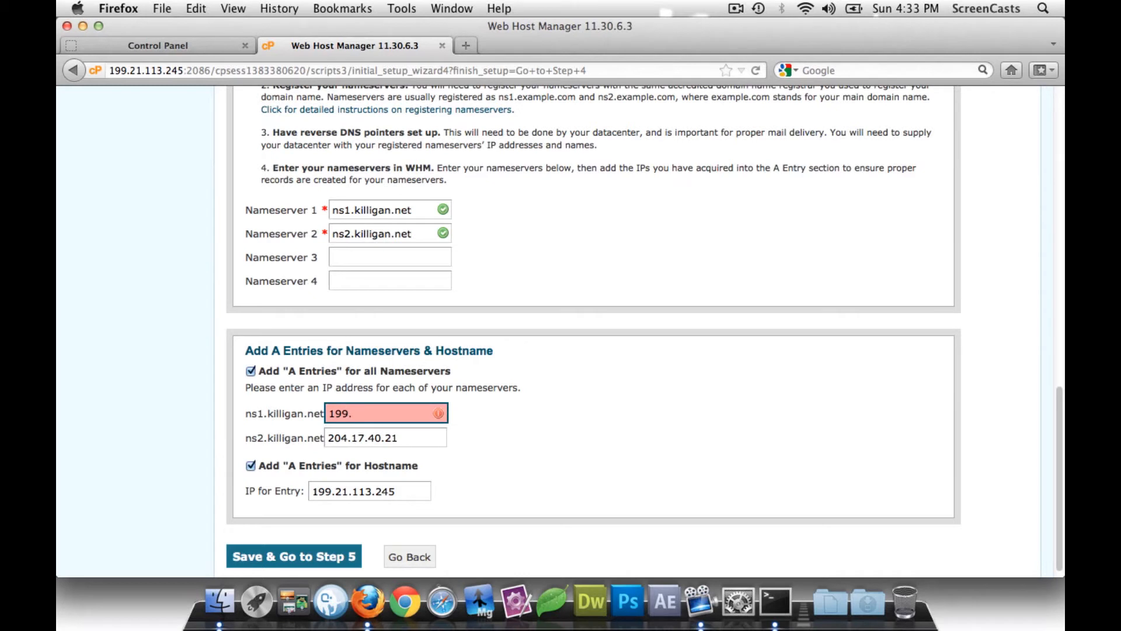
text(21.113.24)
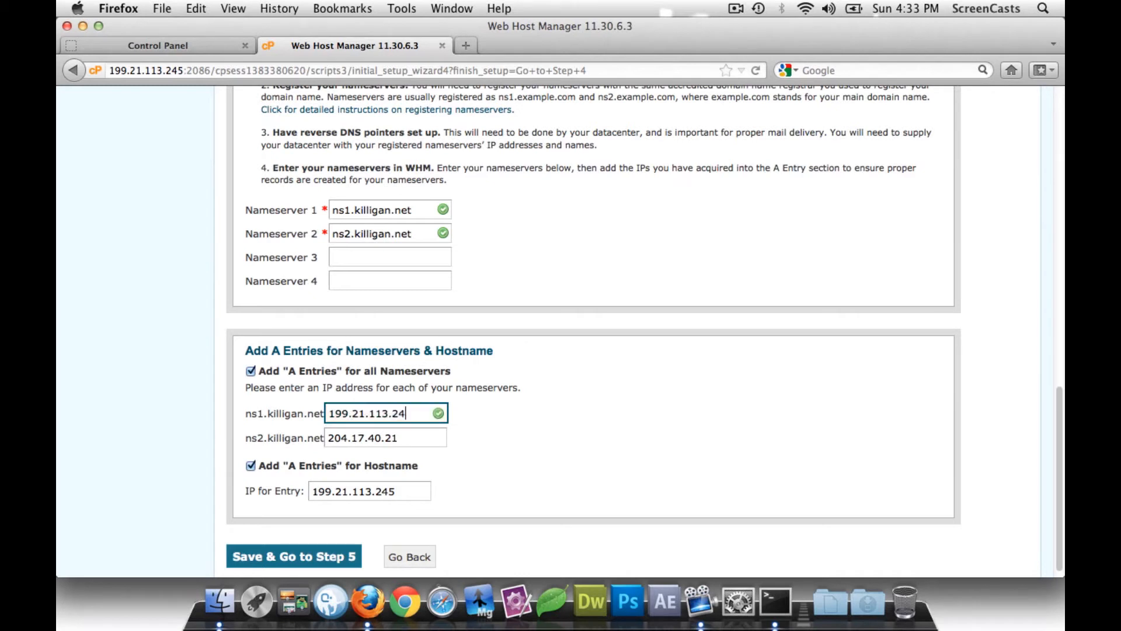
text(5)
key(Tab)
text(199)
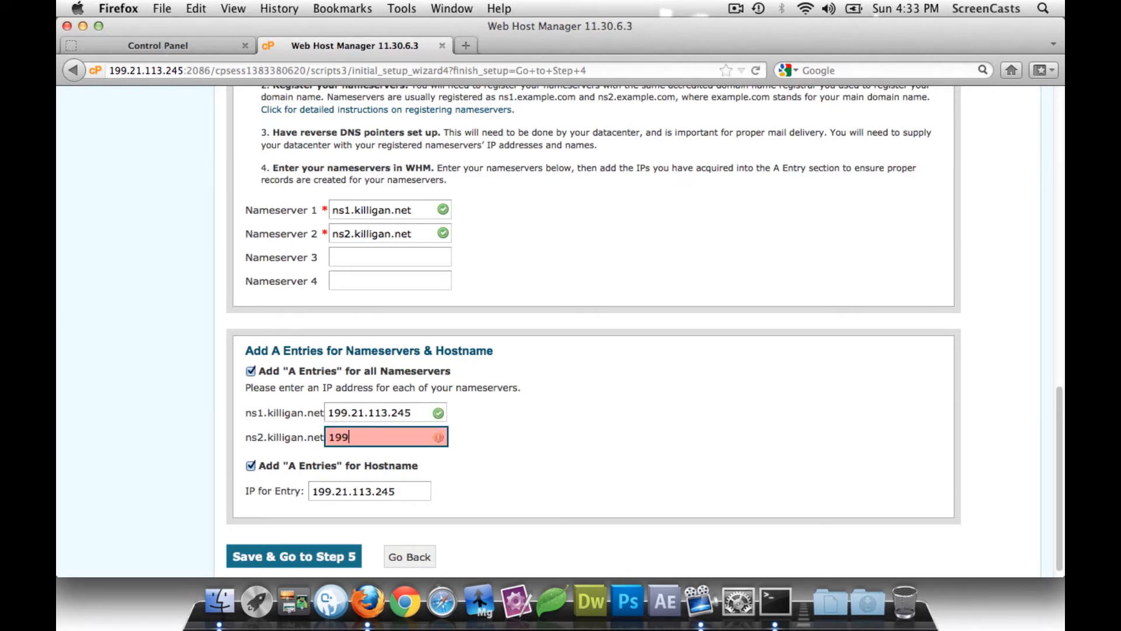
text(.21.113.246)
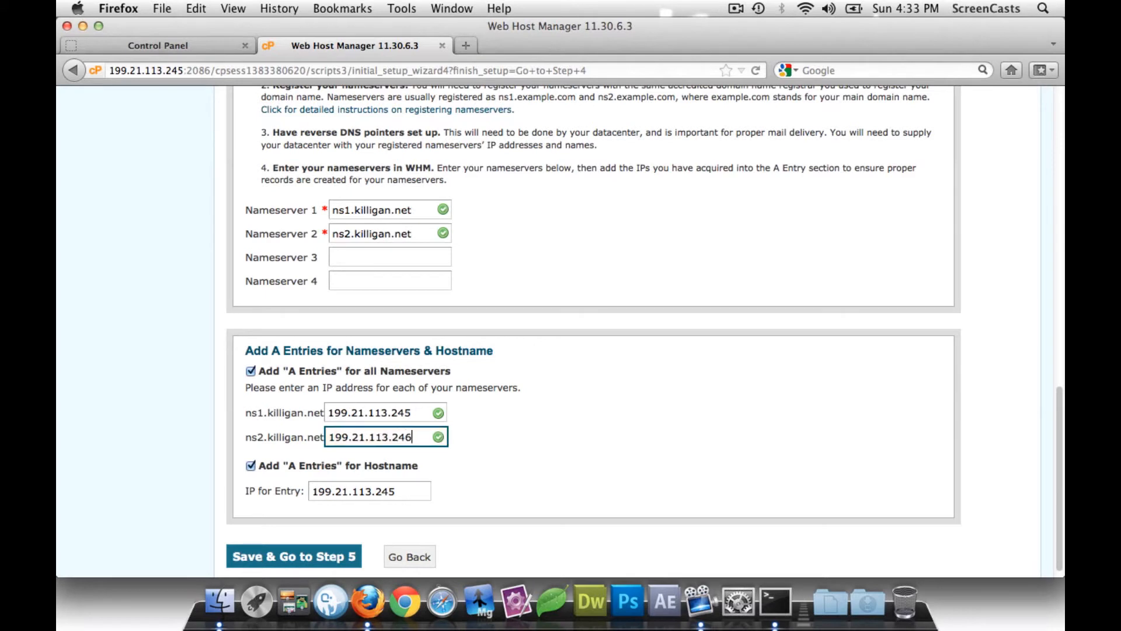
click(601, 402)
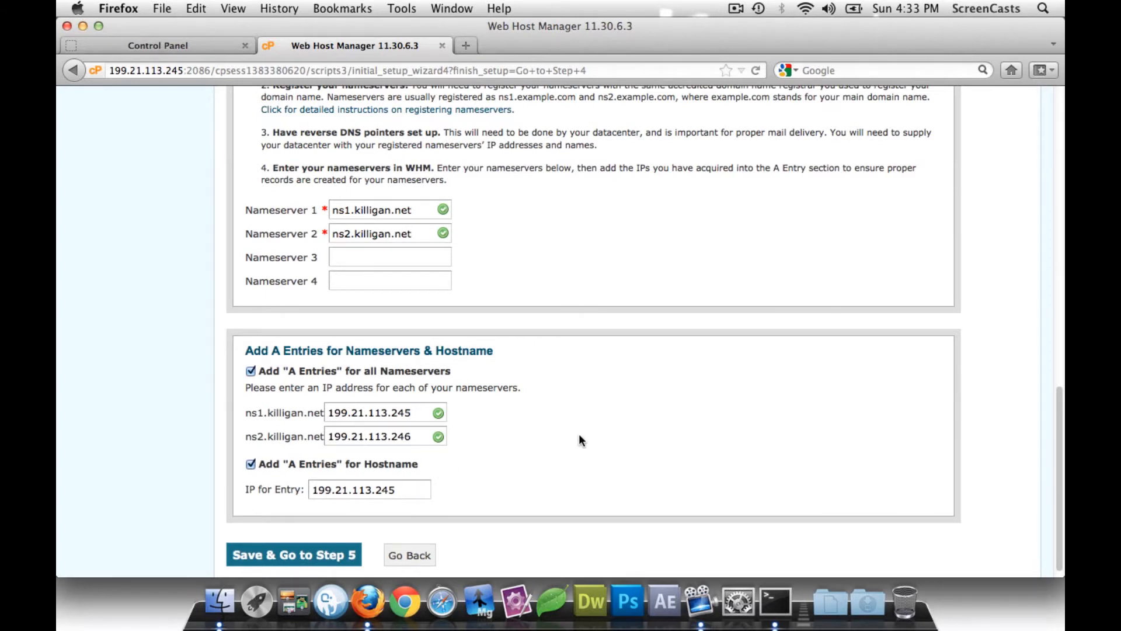
scroll(525, 443, down, 1)
click(297, 534)
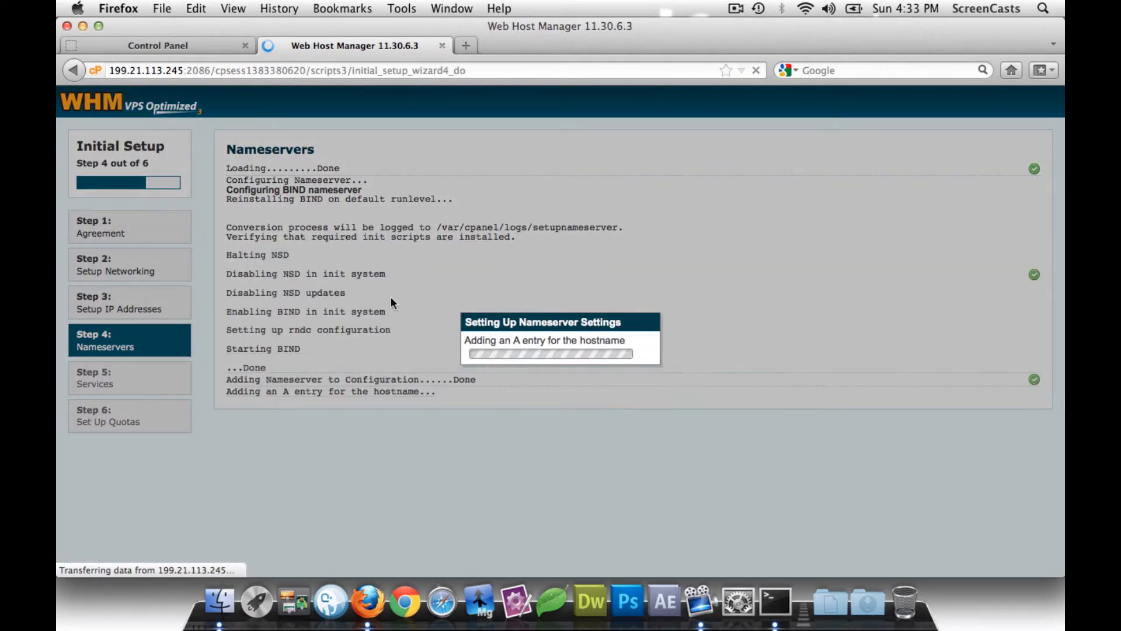
- Save the Step 5 services with Pure-FTPD, Dovecot and cPHulk, reaching the Set Up Quotas step
scroll(365, 293, down, 5)
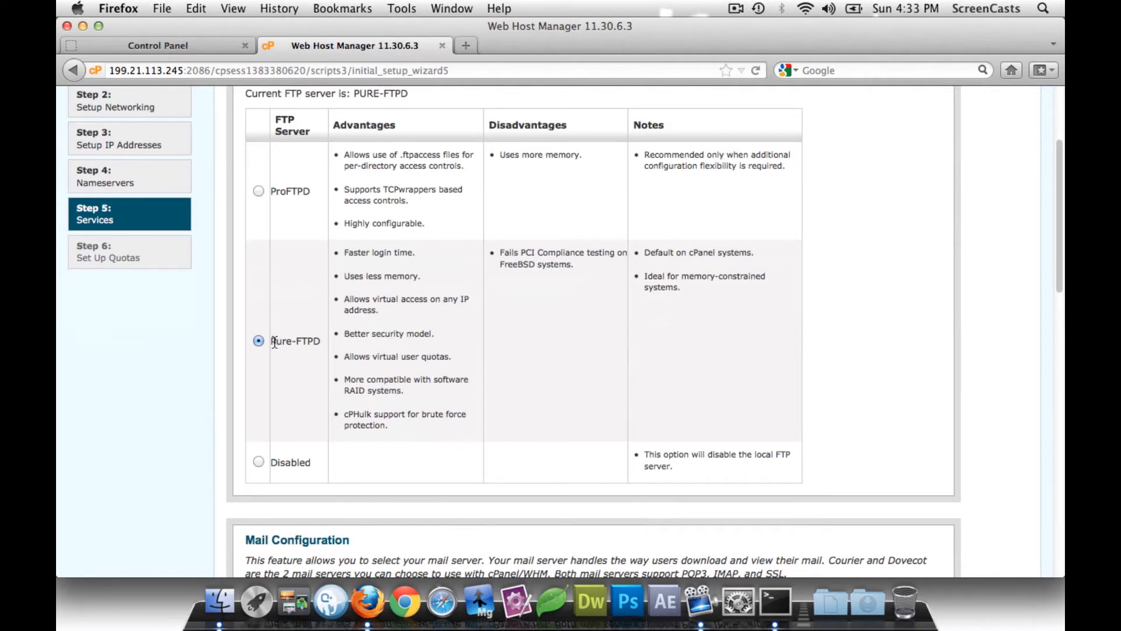
drag(273, 341, 318, 342)
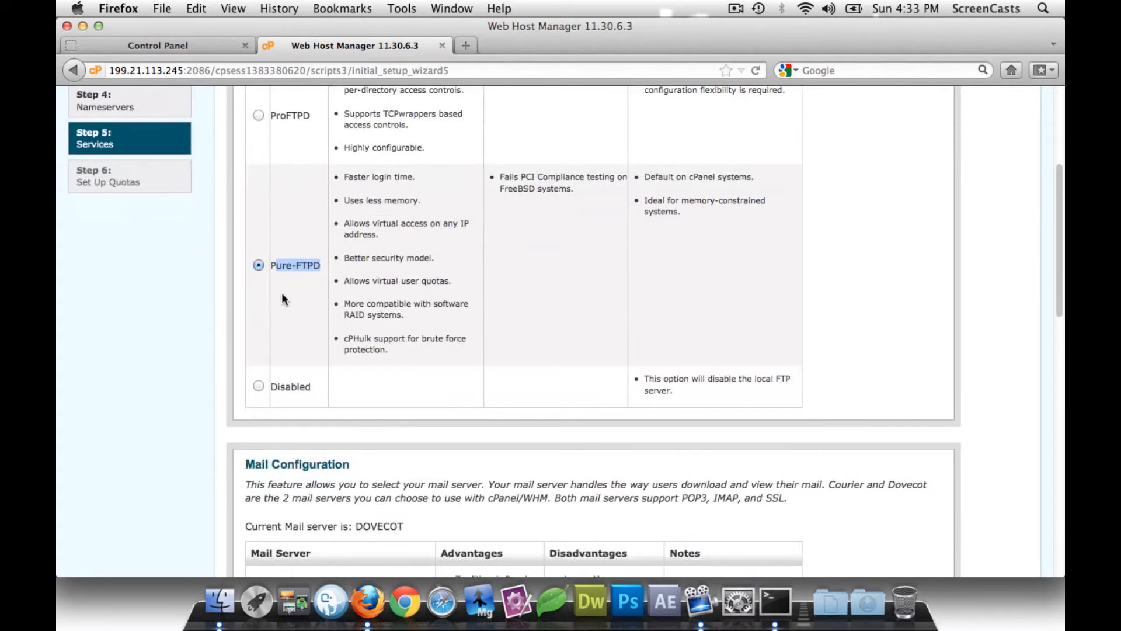
scroll(282, 293, down, 15)
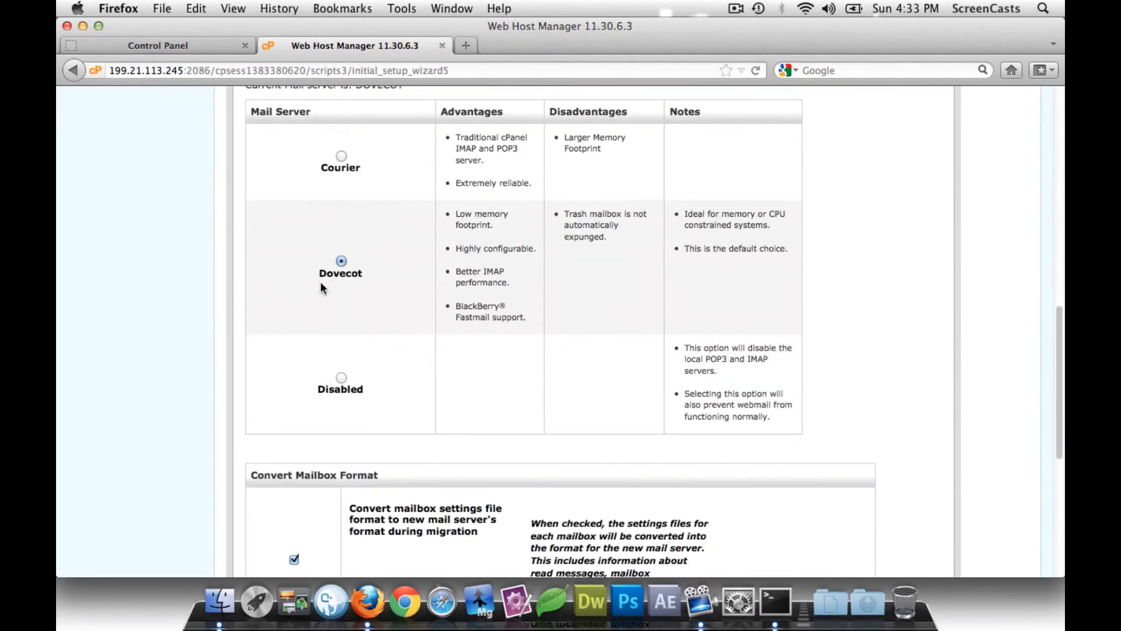
scroll(317, 289, down, 12)
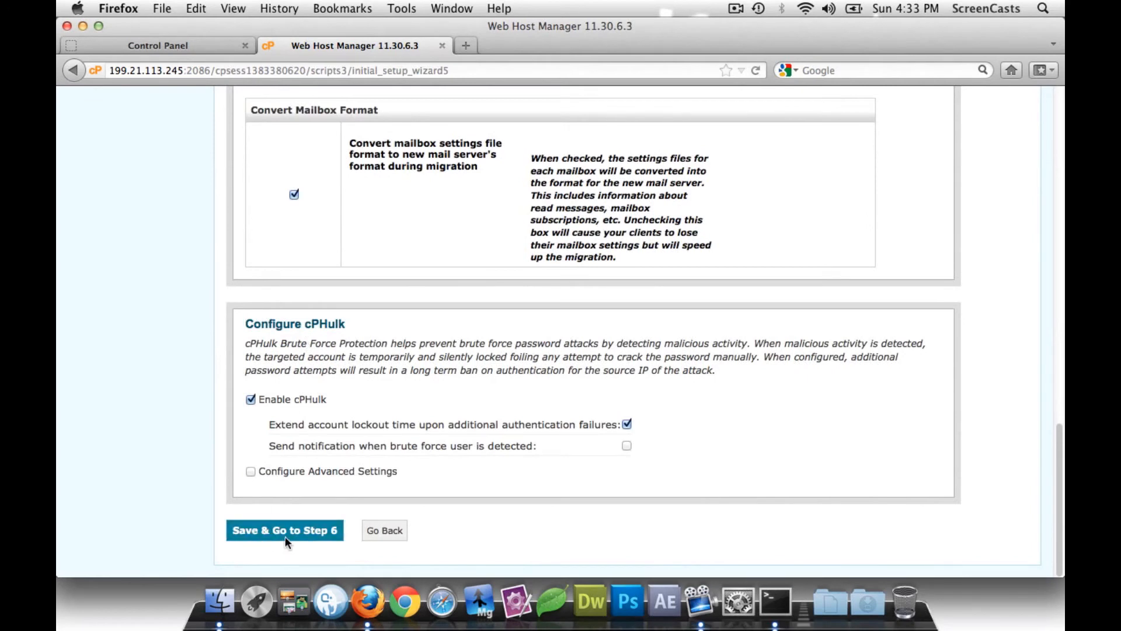
click(285, 530)
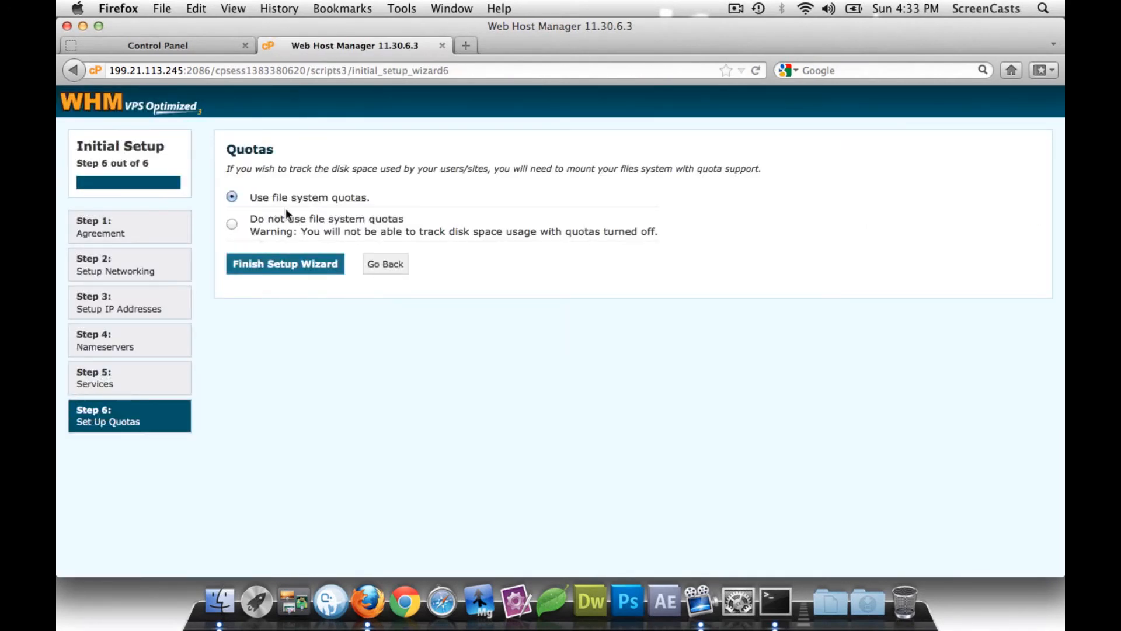
- Finish the setup wizard and open Server Configuration > Basic cPanel & WHM Setup
click(285, 266)
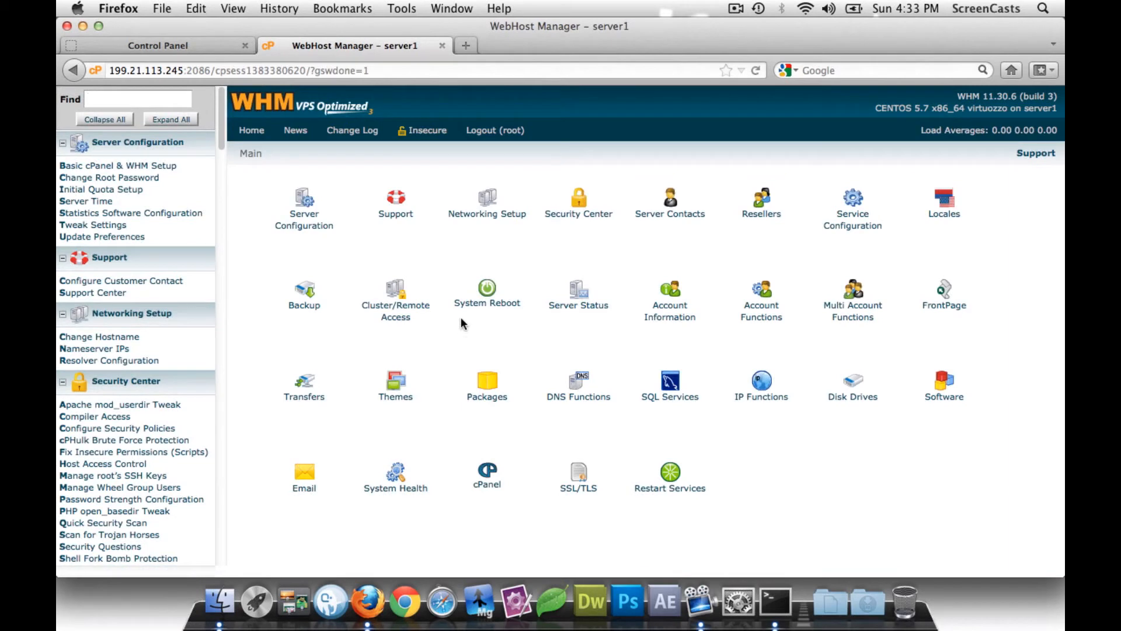
click(304, 228)
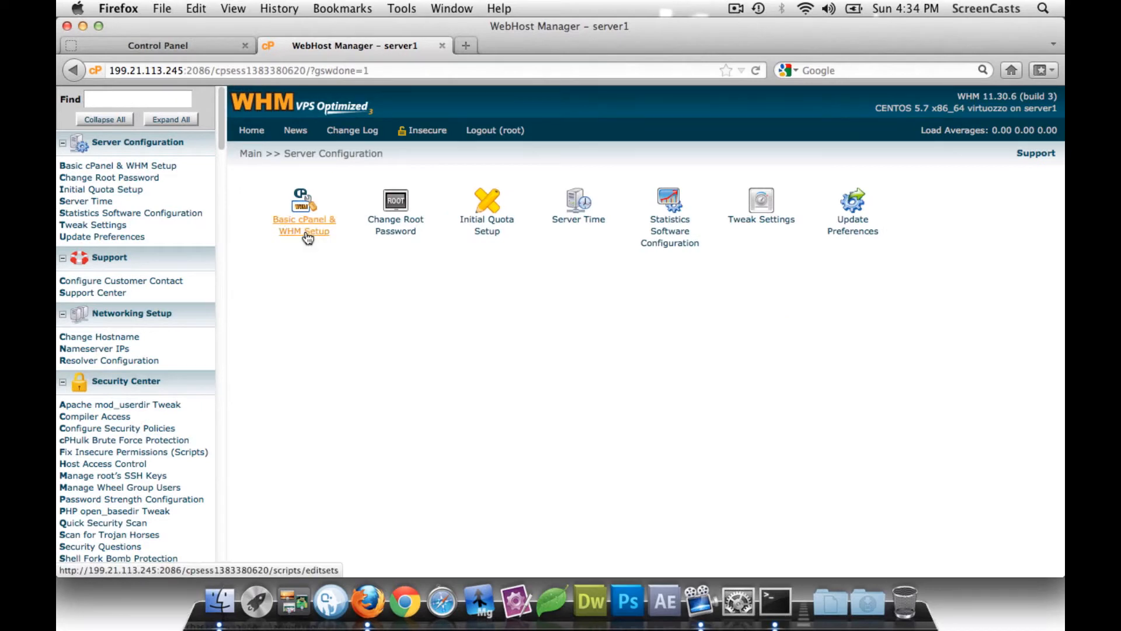
click(308, 235)
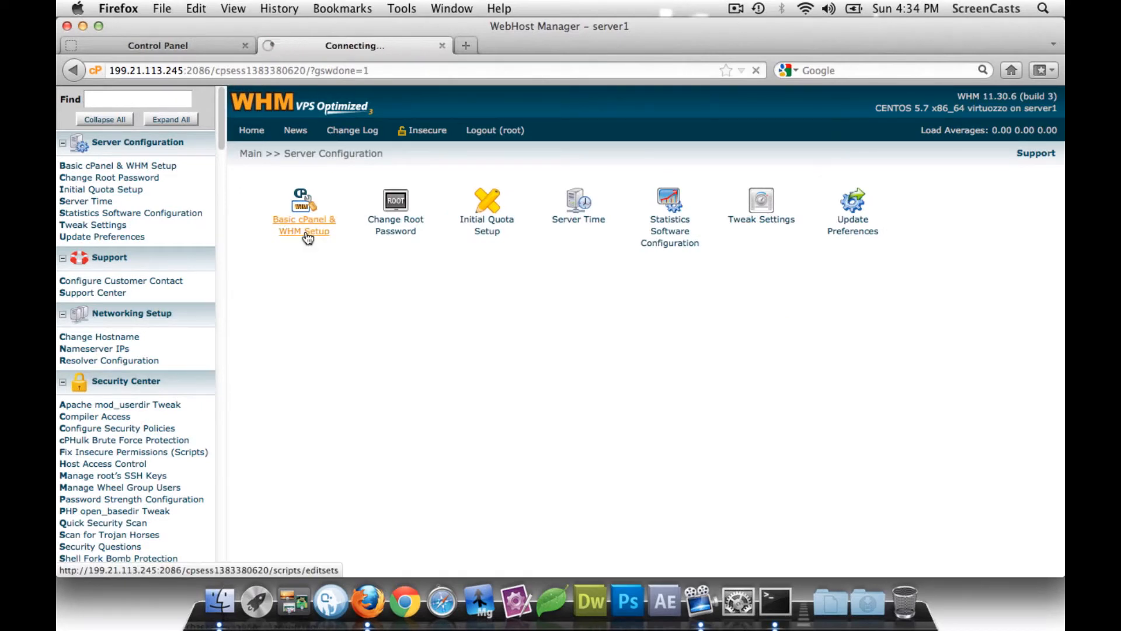
- Review the shared IP 199.21.113.245, then scroll to the ns1/ns2.killigan.net nameservers
scroll(596, 274, down, 5)
scroll(597, 272, down, 3)
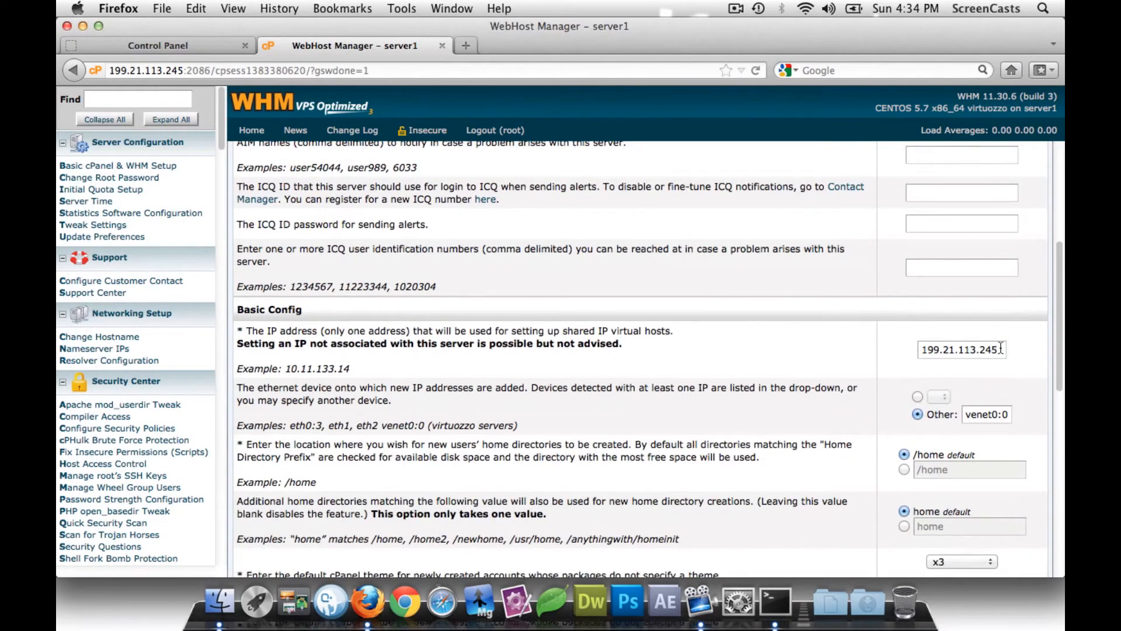
drag(1000, 349, 918, 349)
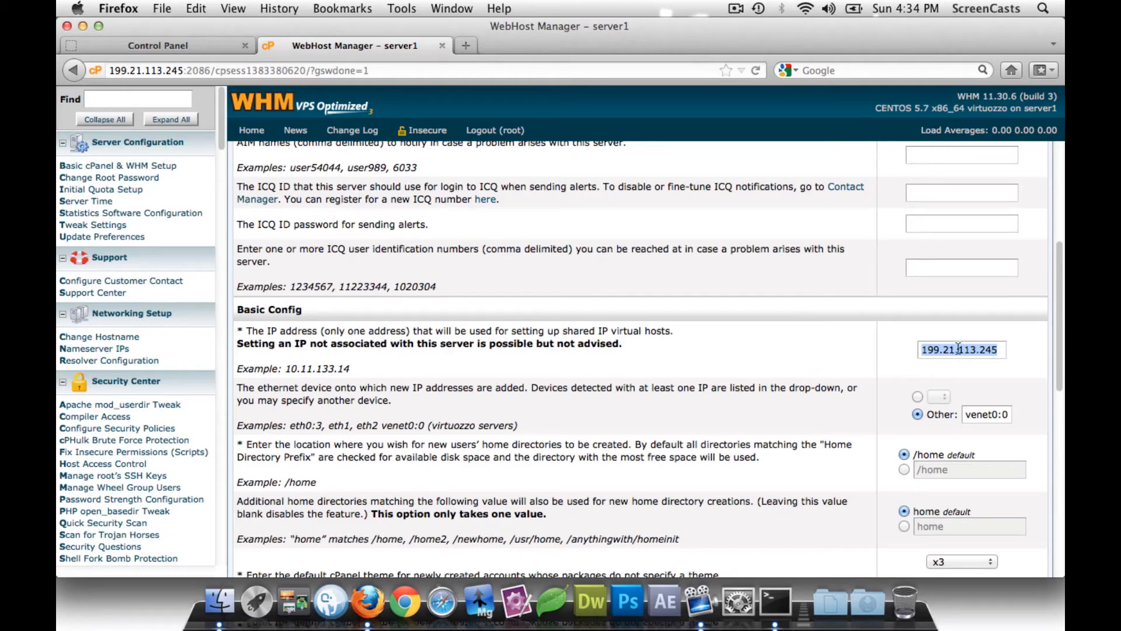
drag(998, 349, 926, 340)
scroll(552, 366, down, 10)
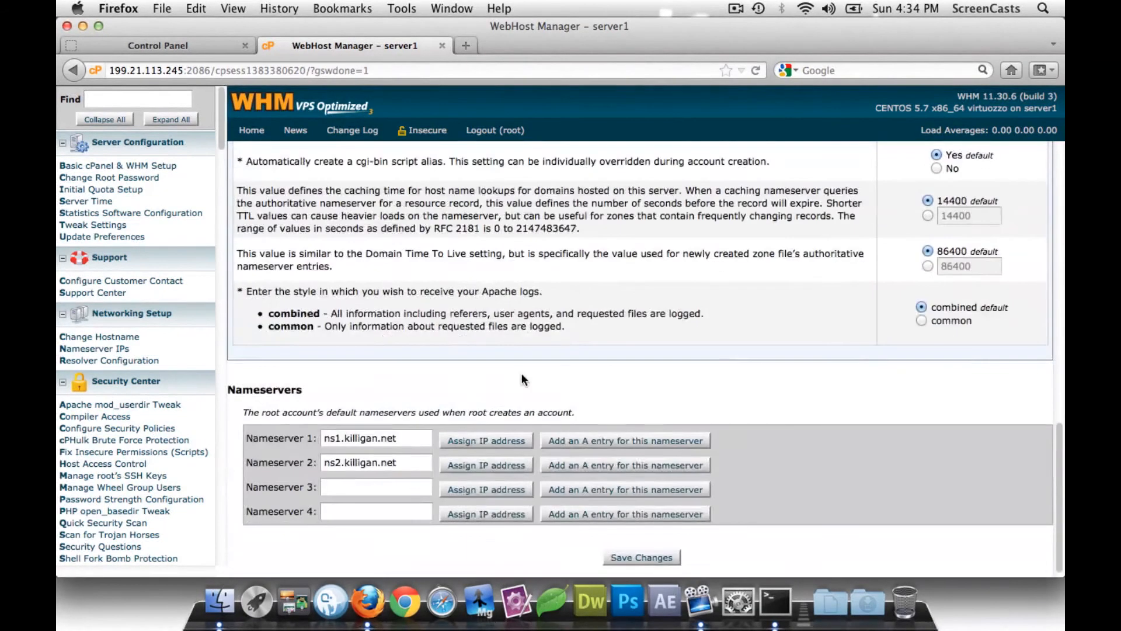
scroll(522, 375, down, 1)
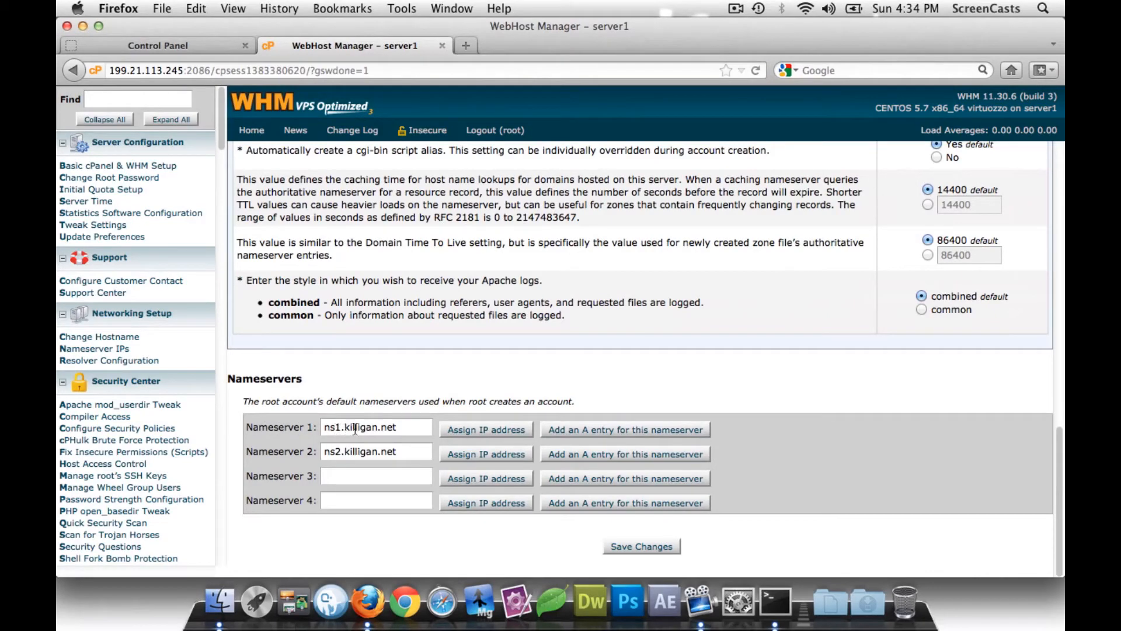
- Assign ns1.killigan.net 199.21.113.245 and ns2.killigan.net 199.21.113.246, check the A entry, and save
click(482, 429)
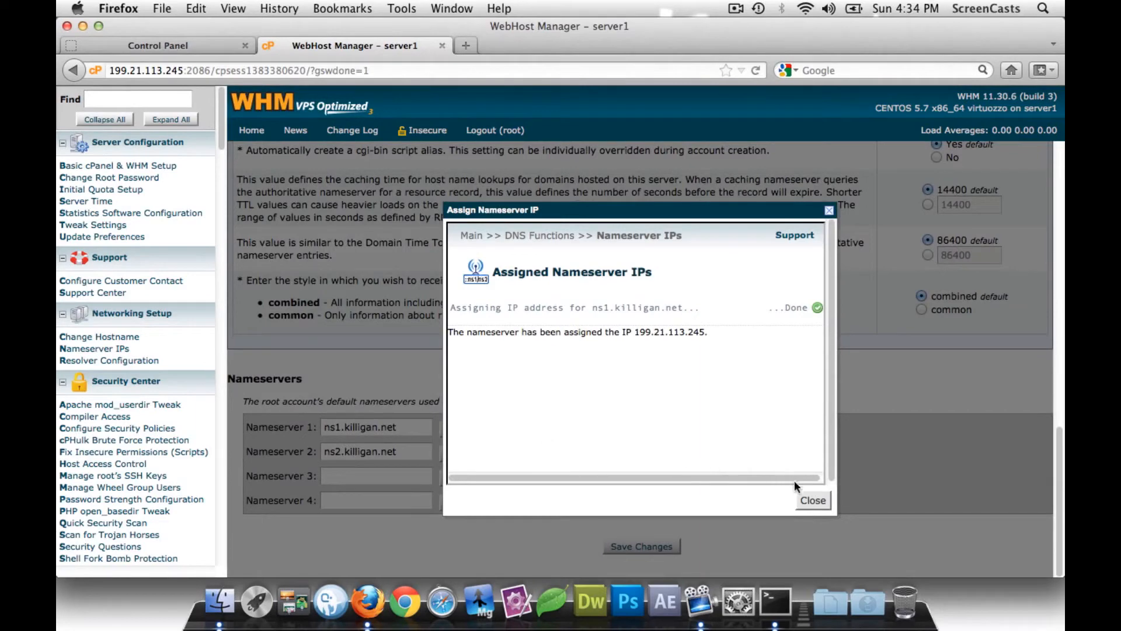
click(811, 501)
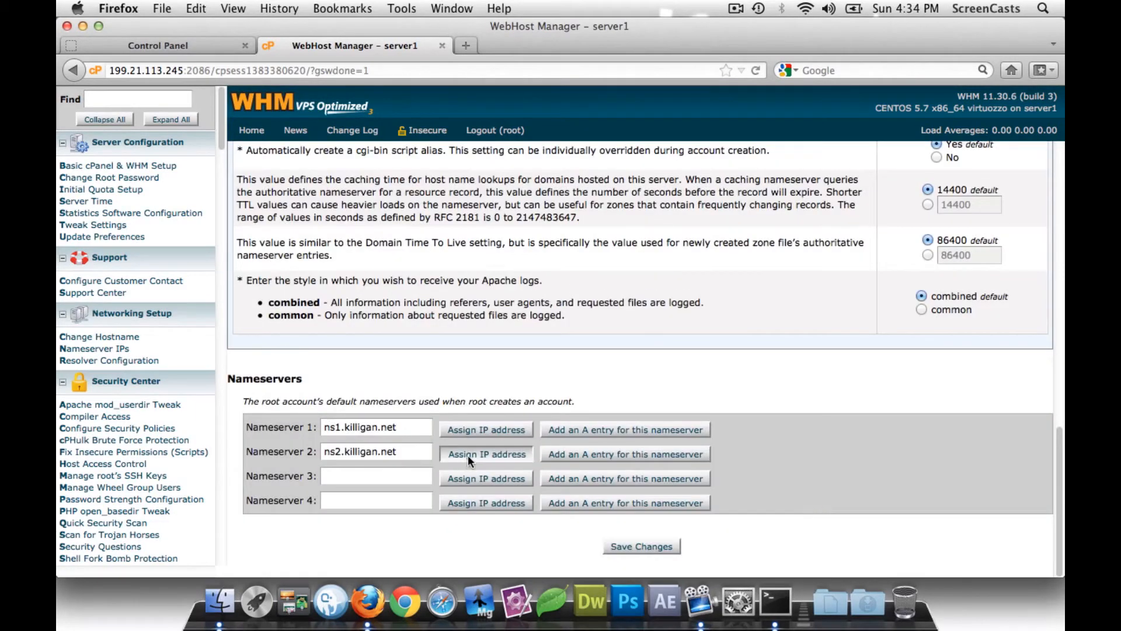
click(505, 454)
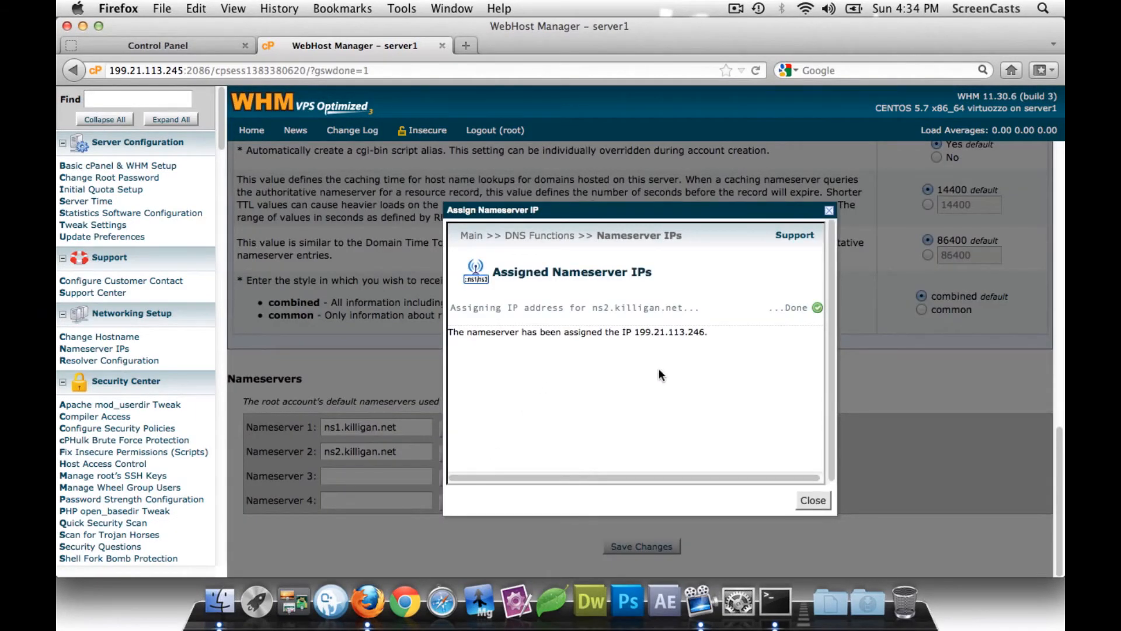
click(817, 501)
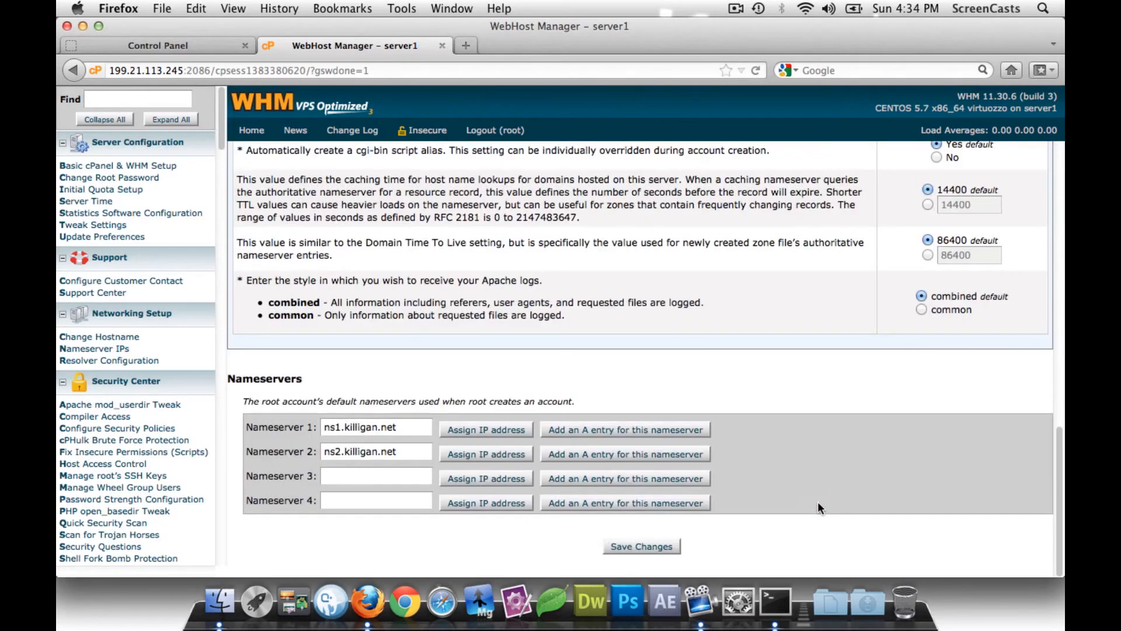
click(642, 430)
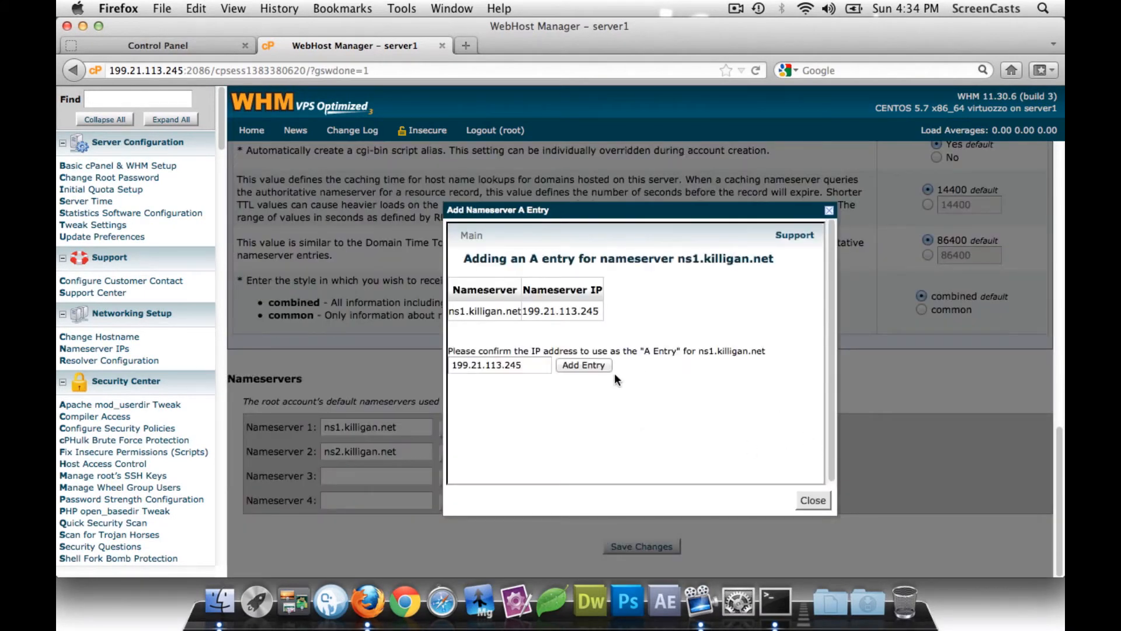
click(811, 499)
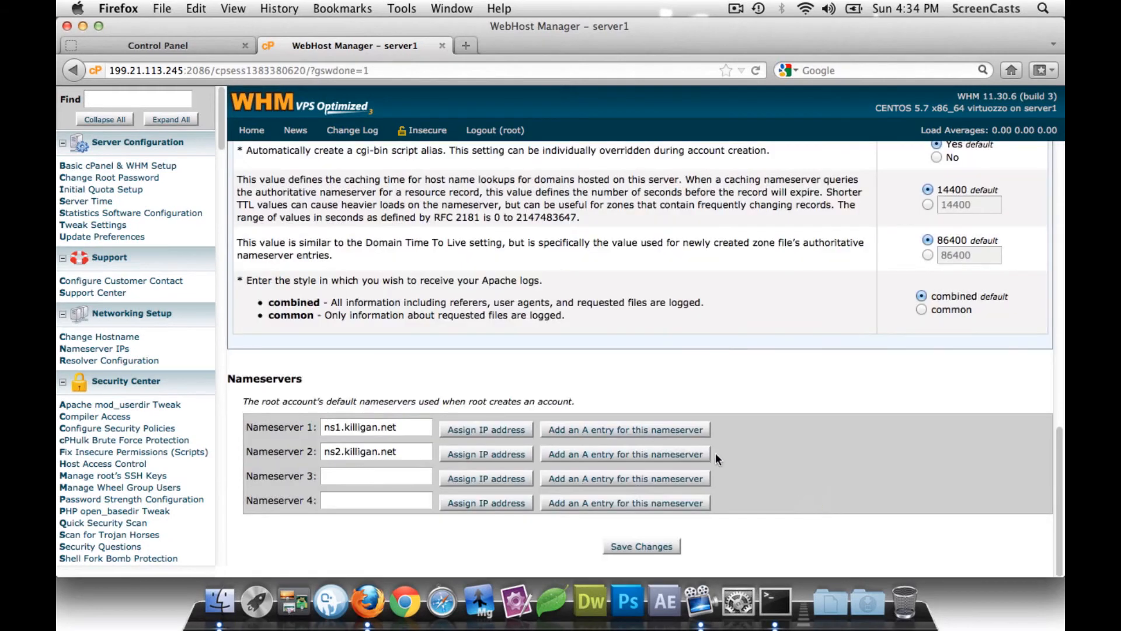
click(641, 546)
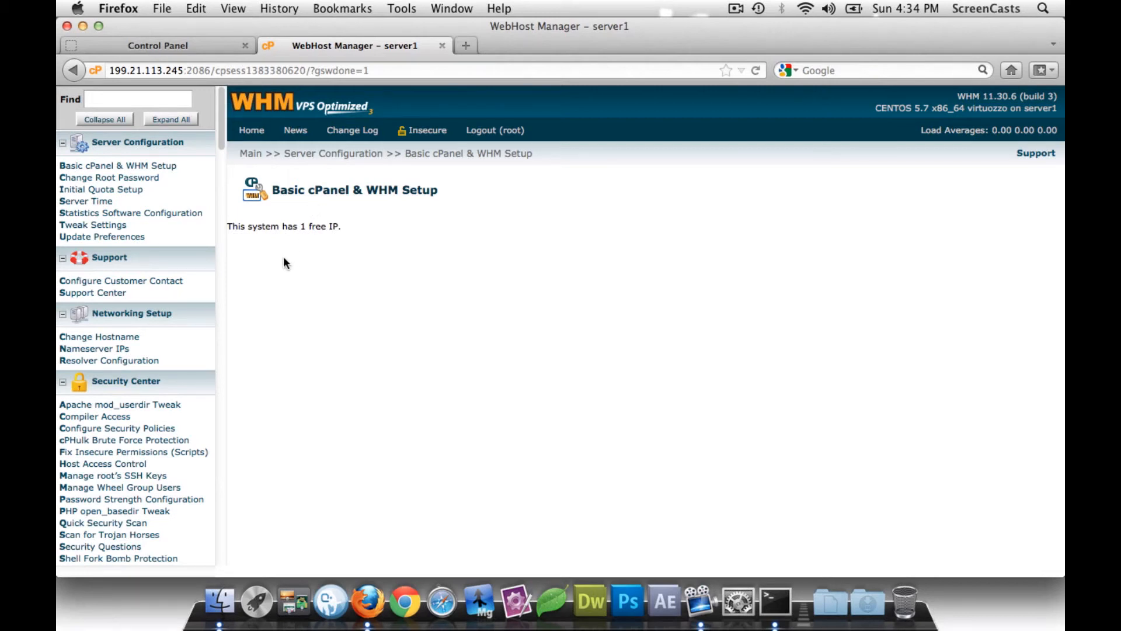
- Review the cPanel PHP options in Tweak Settings, loader set to ioncube, and save them
click(93, 225)
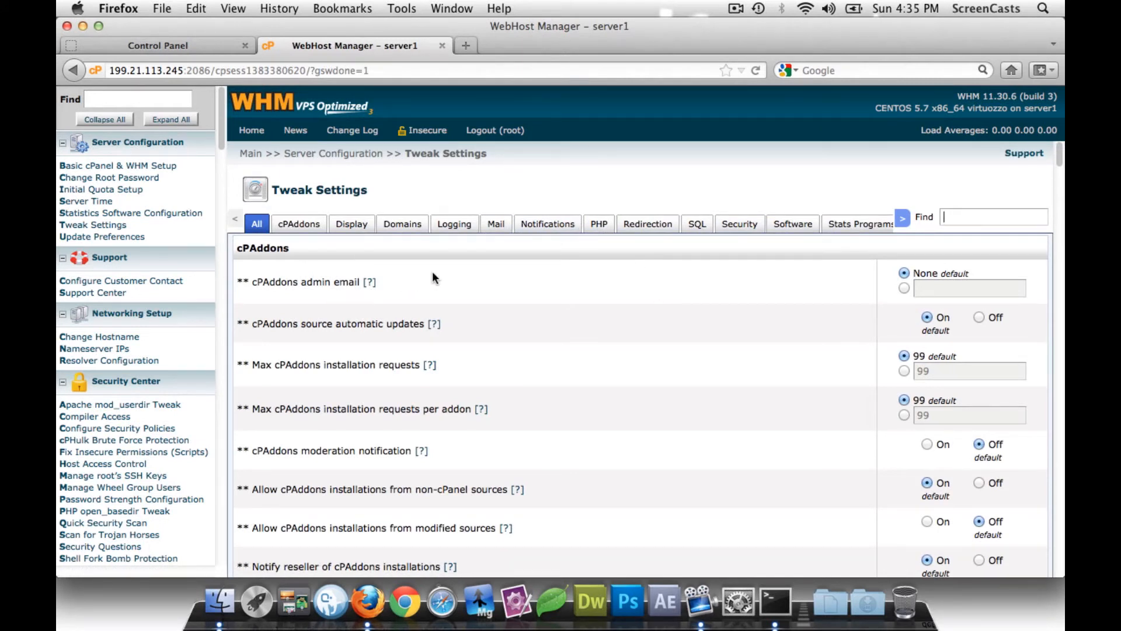
click(599, 224)
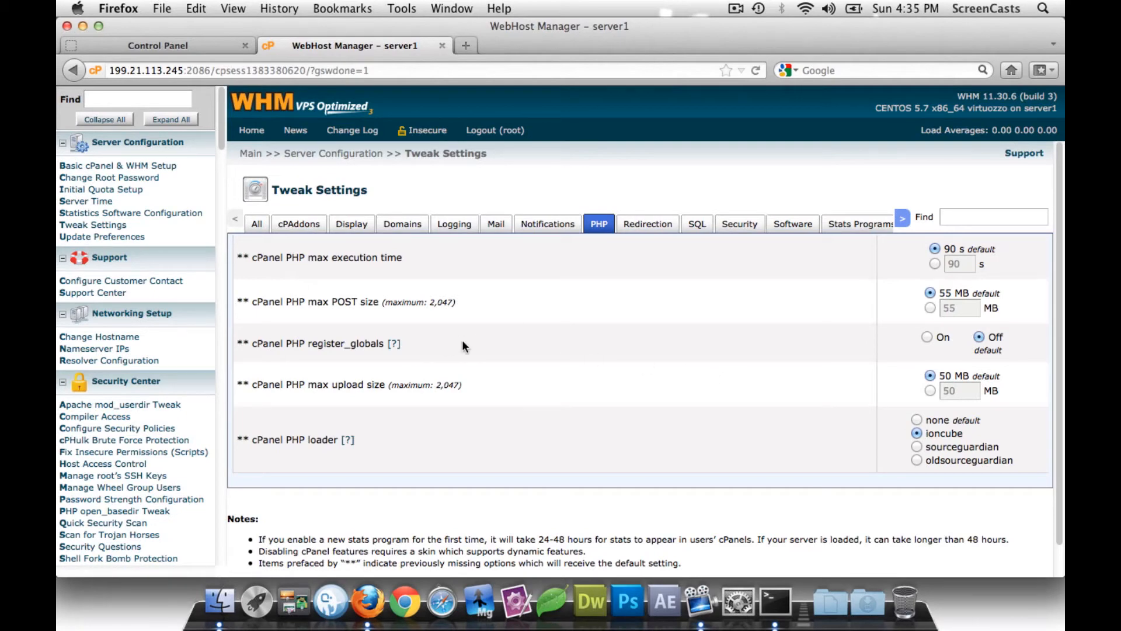
scroll(466, 347, down, 1)
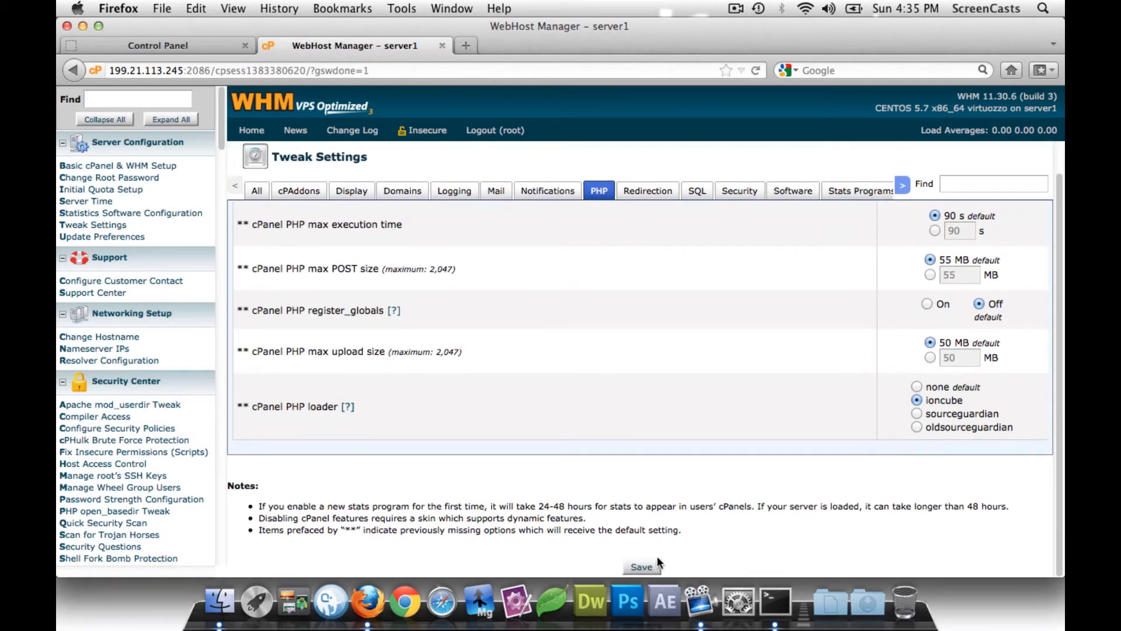
click(645, 565)
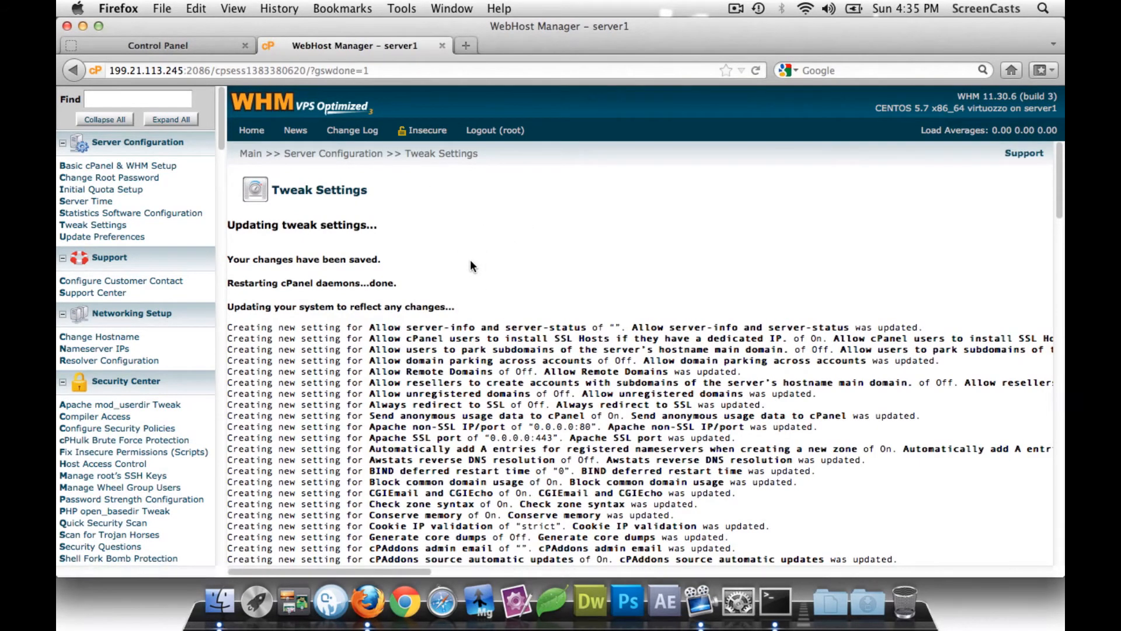
- Go to Networking Setup > Nameserver IPs and follow the Log in using SSL link
scroll(470, 259, down, 15)
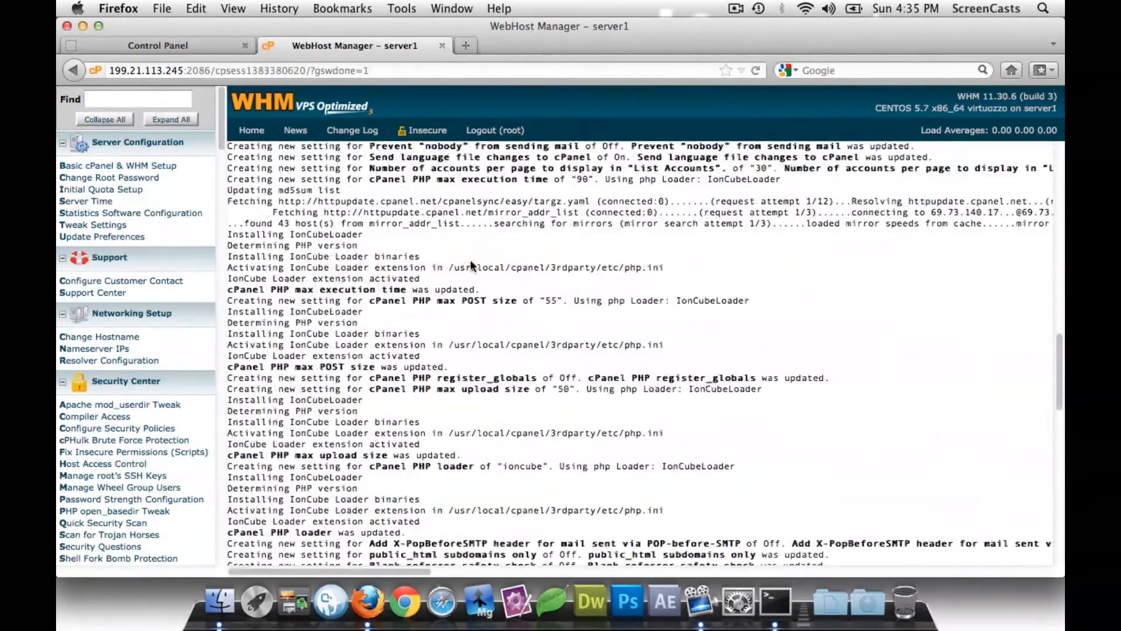
scroll(470, 261, up, 20)
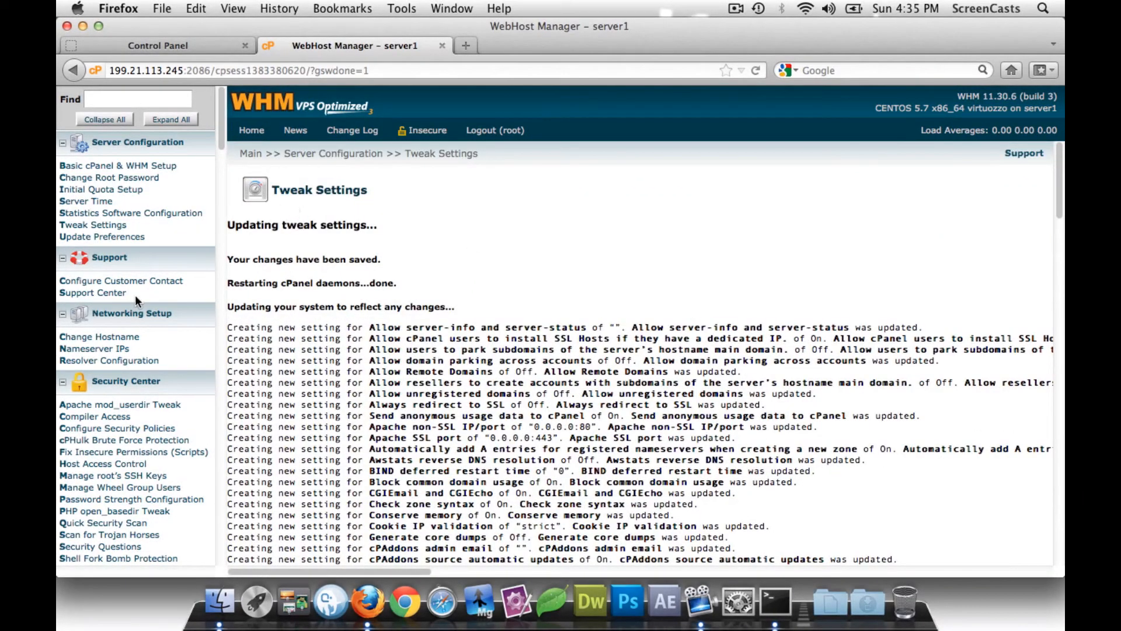
scroll(135, 296, down, 3)
click(97, 272)
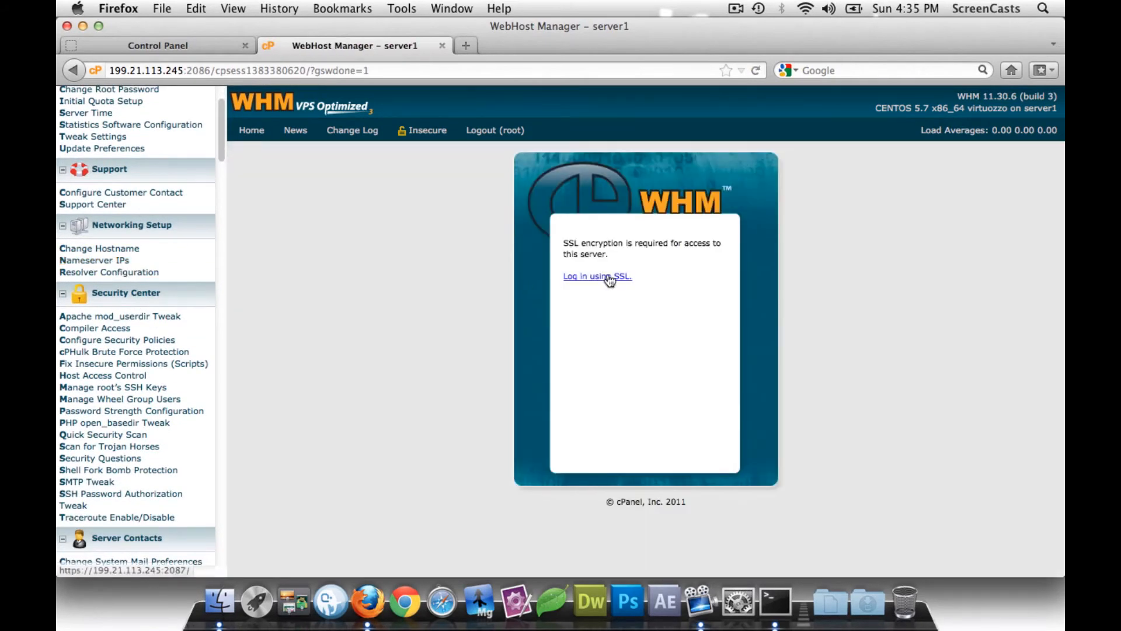
click(607, 278)
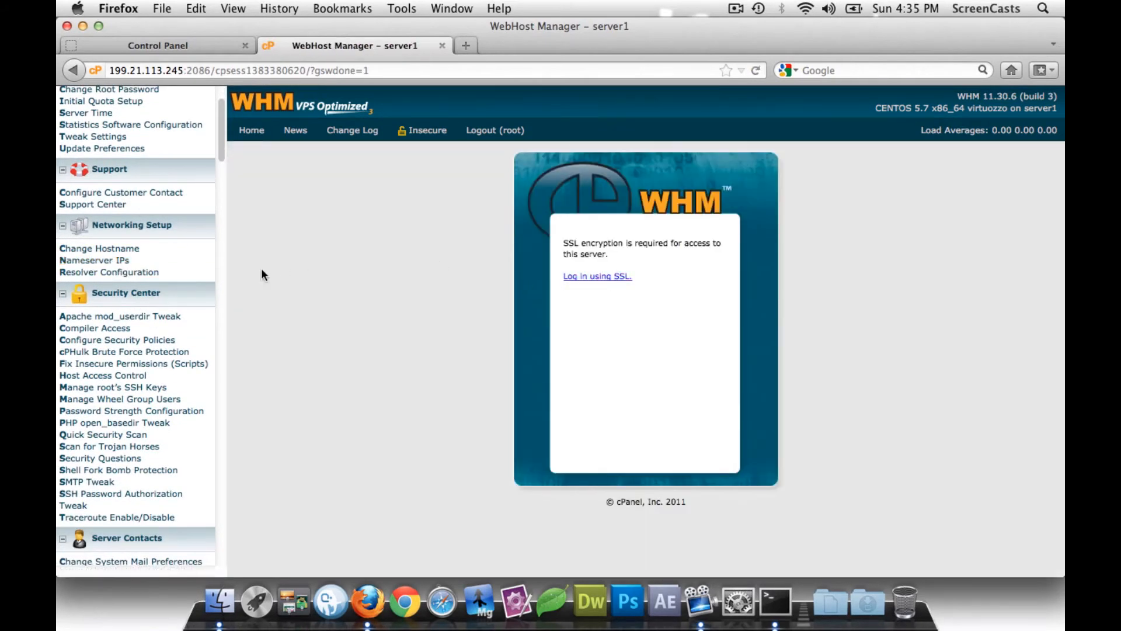
- Add a security exception so Firefox trusts the server's certificate
click(525, 402)
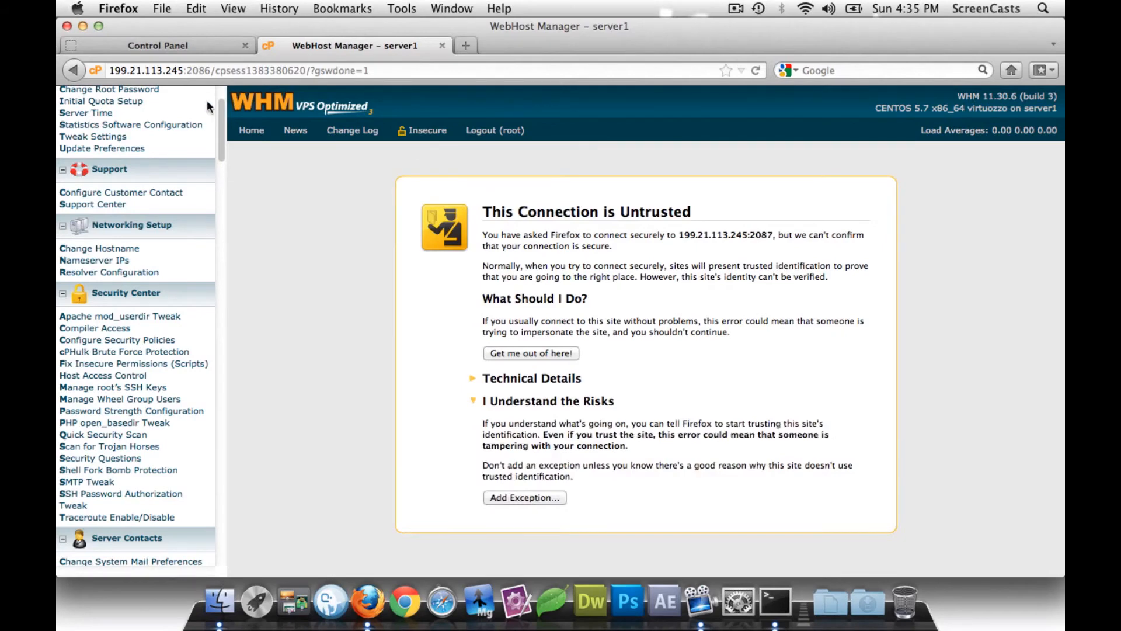
click(528, 497)
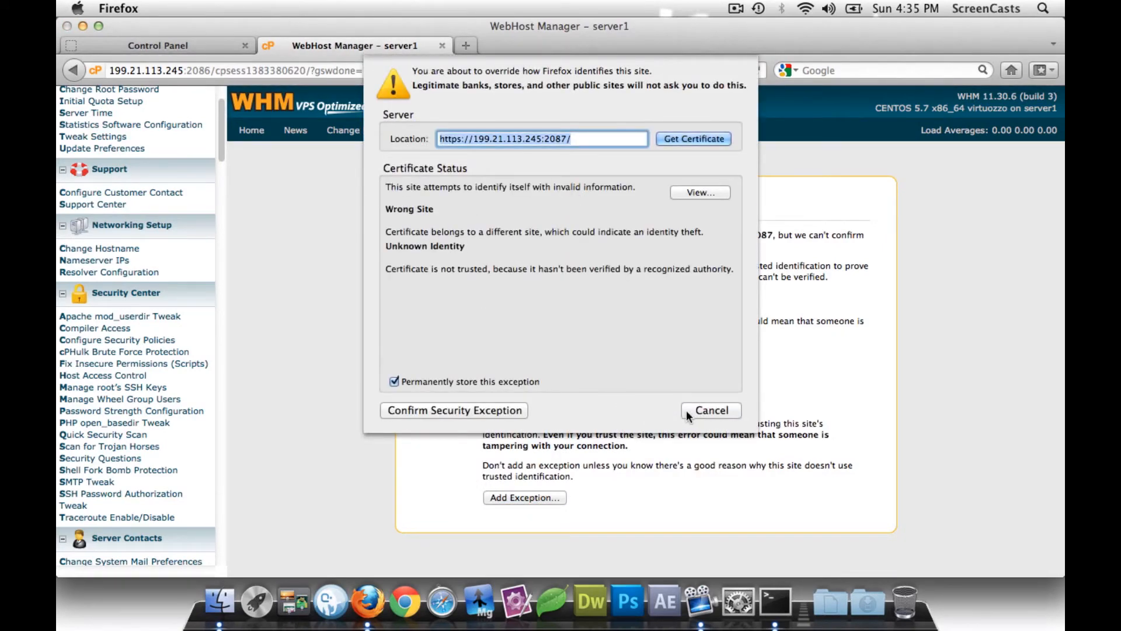
click(516, 409)
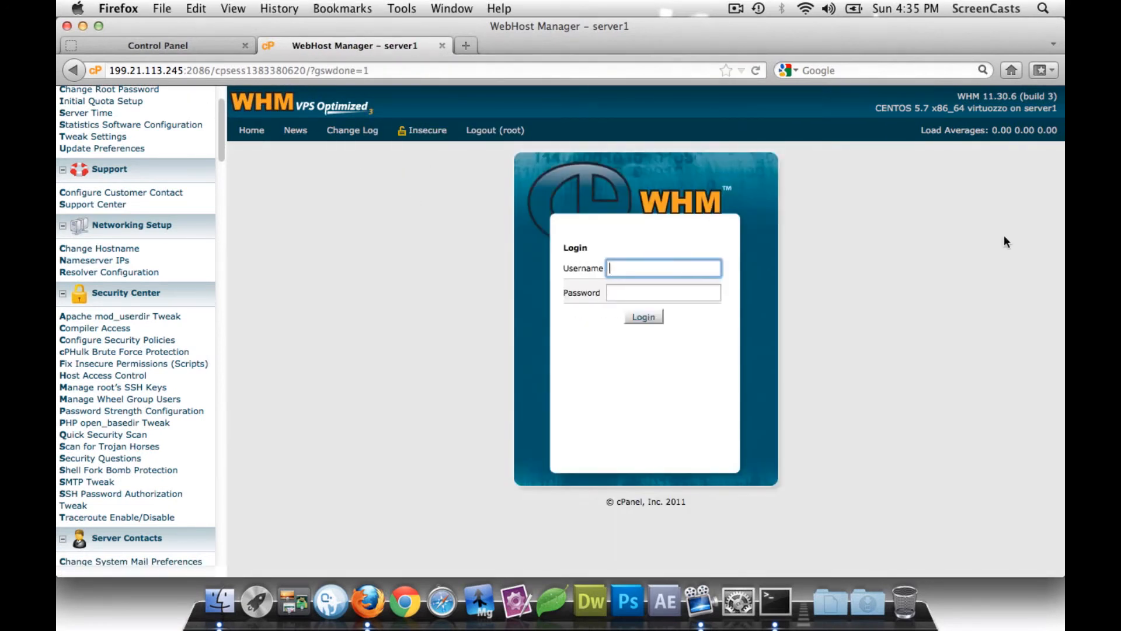
- Log back in to WHM as root with the account password
text(root)
key(Tab)
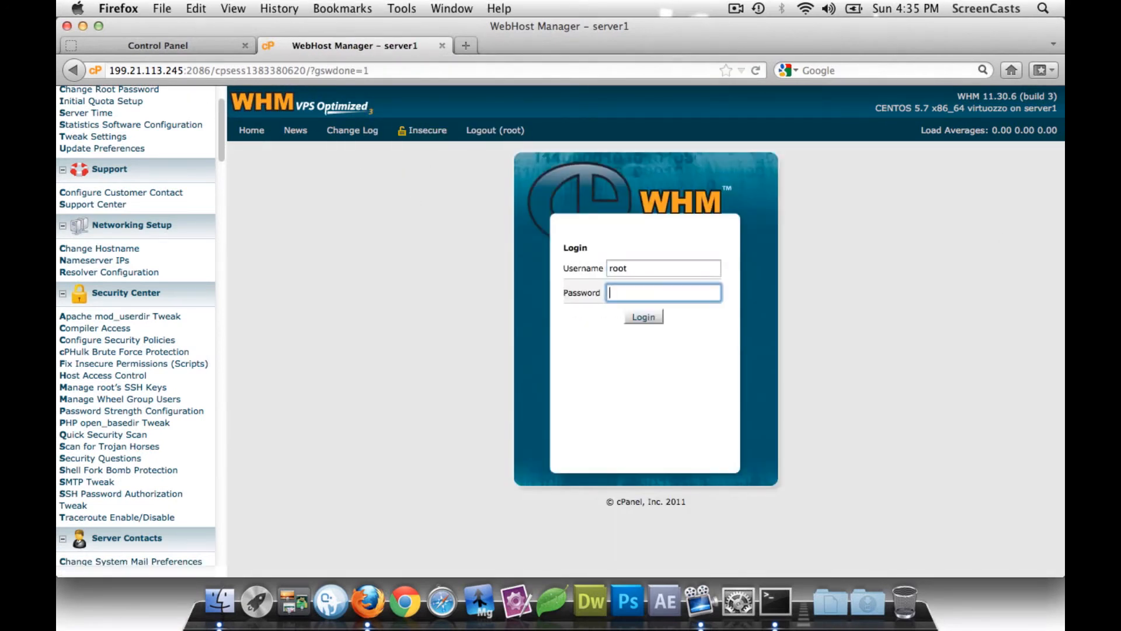
text(••••••••••)
key(Return)
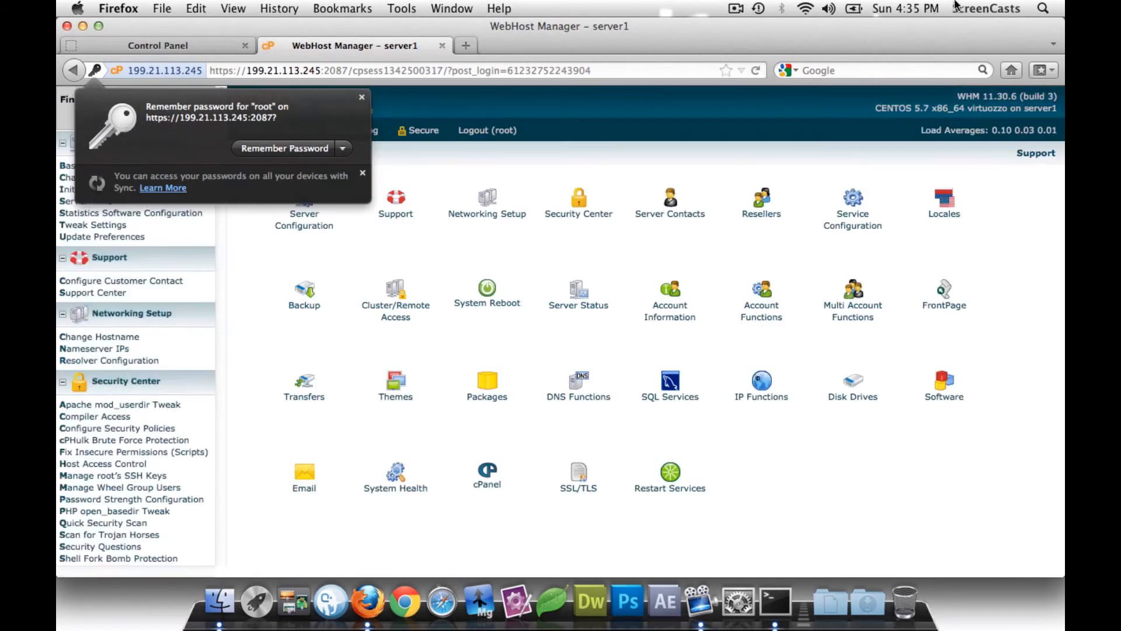
- Dismiss the save-password prompt and open the PHP Configuration Editor under Service Configuration
click(362, 97)
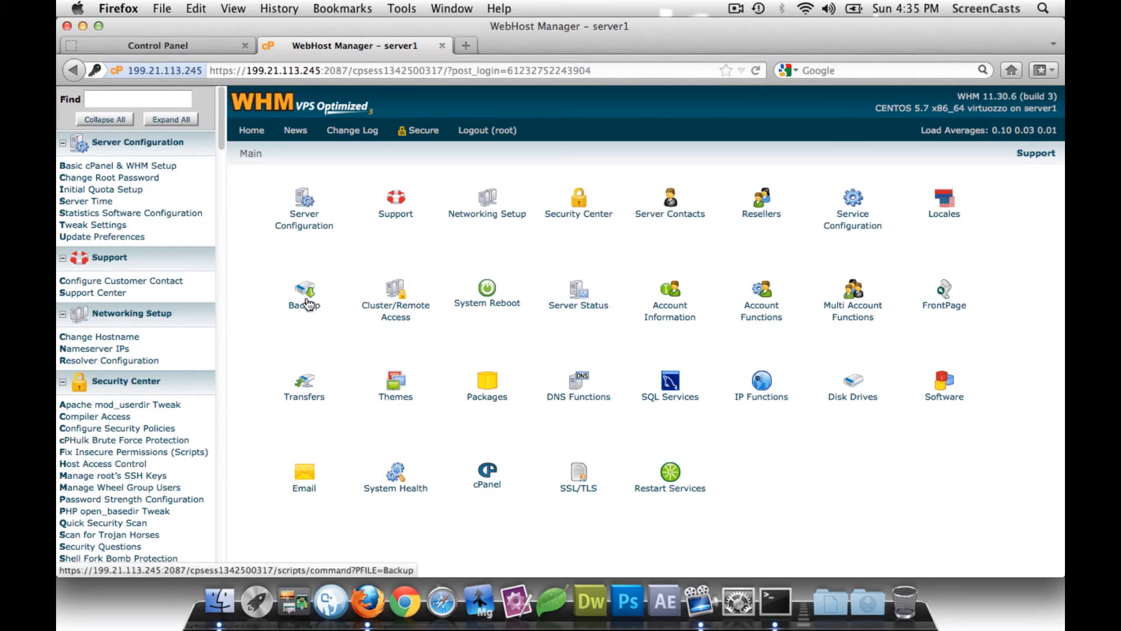
scroll(202, 321, down, 20)
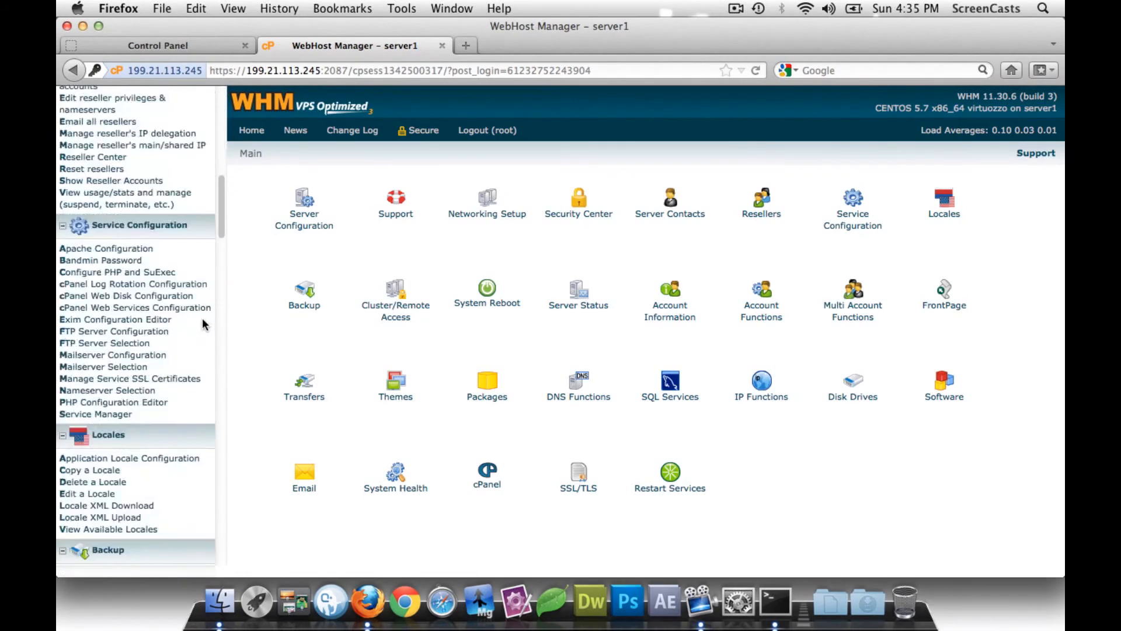
scroll(202, 317, down, 15)
scroll(202, 317, up, 12)
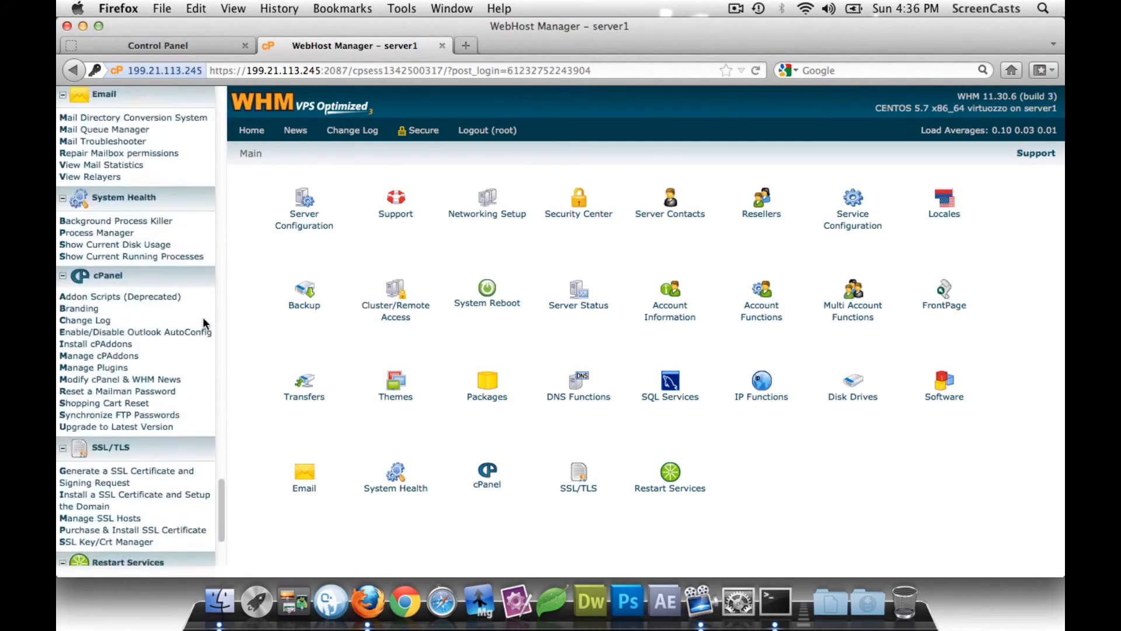
scroll(202, 317, up, 20)
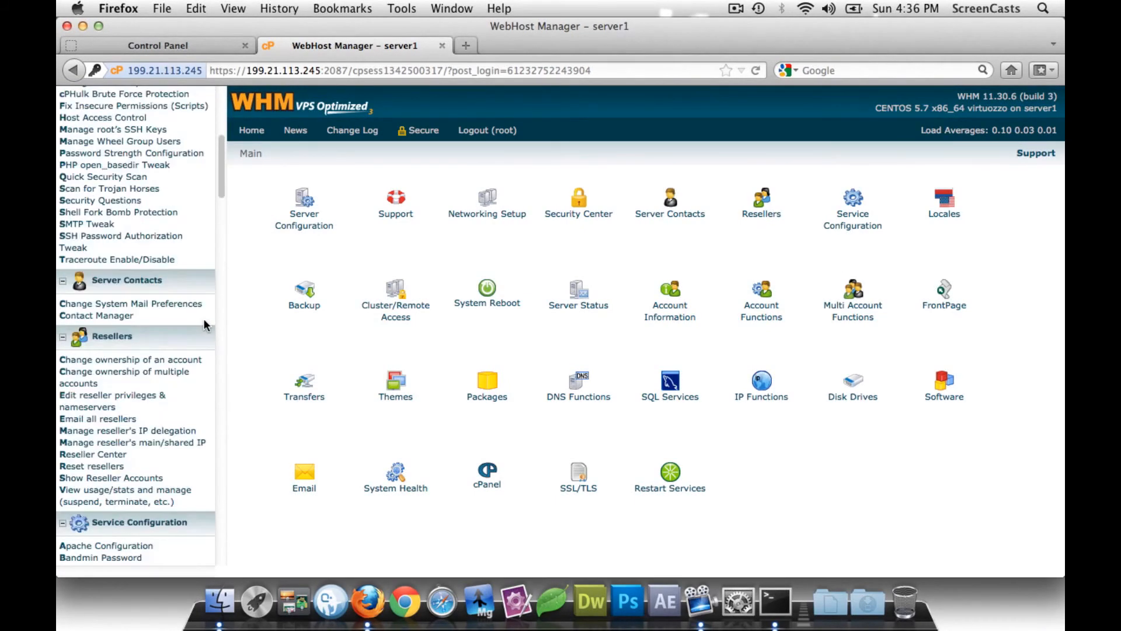
scroll(204, 320, down, 8)
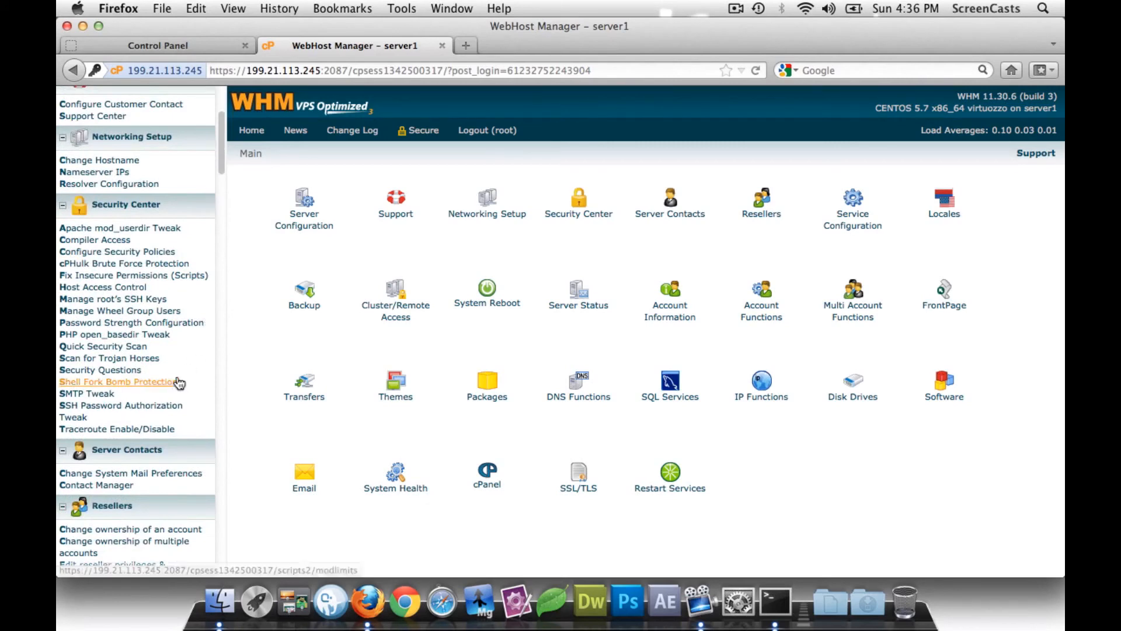
scroll(180, 383, down, 4)
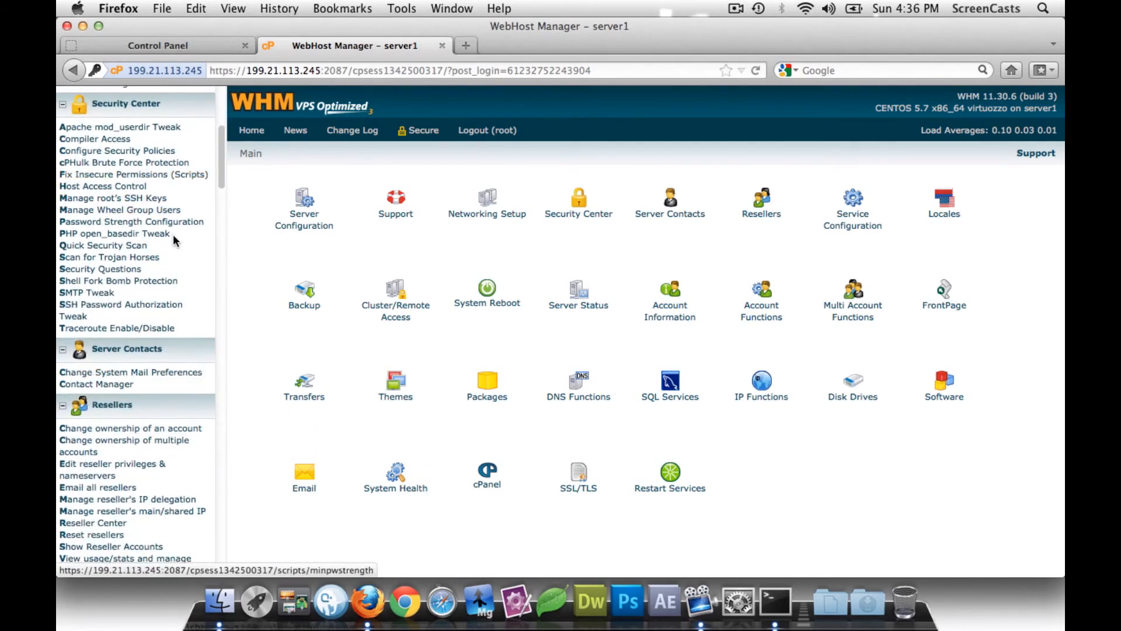
scroll(140, 272, down, 5)
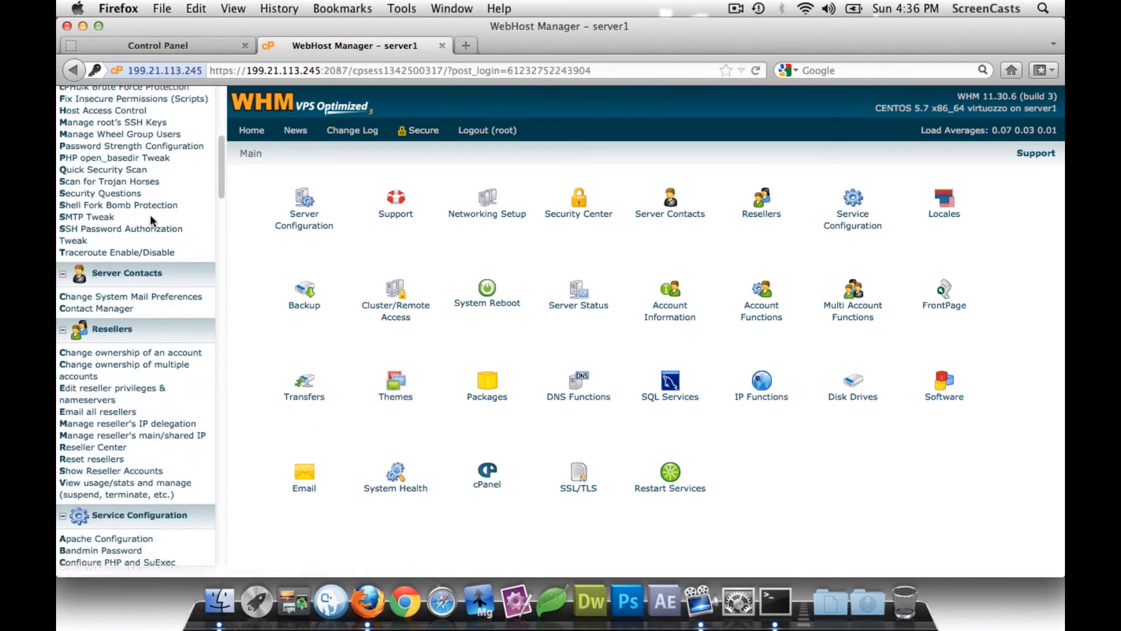
scroll(140, 408, down, 5)
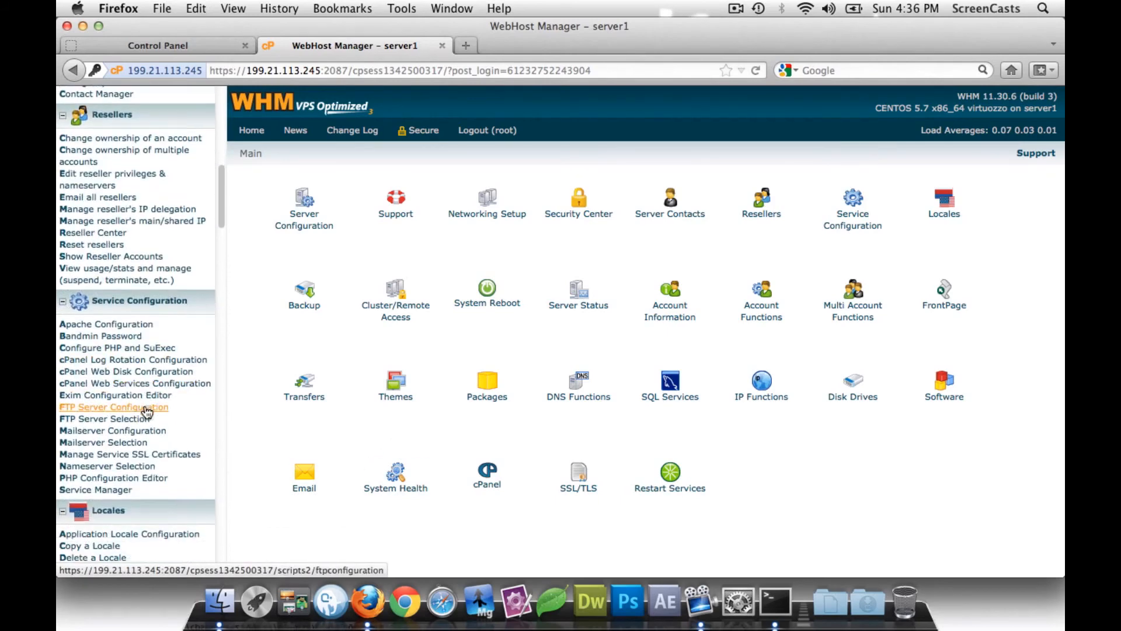
click(141, 482)
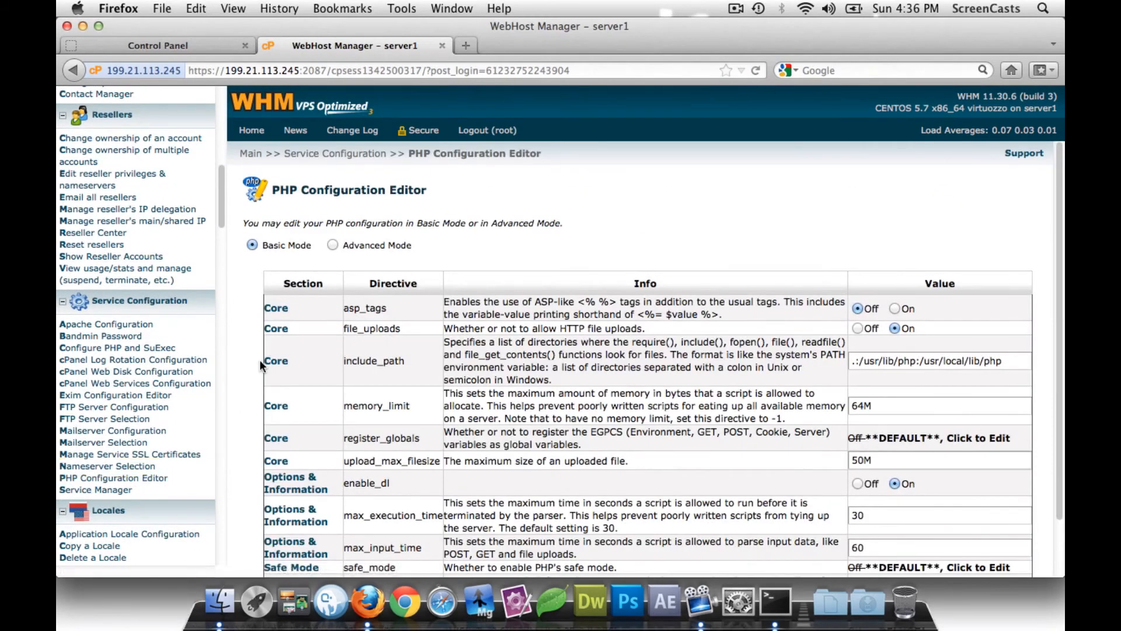
scroll(358, 292, down, 2)
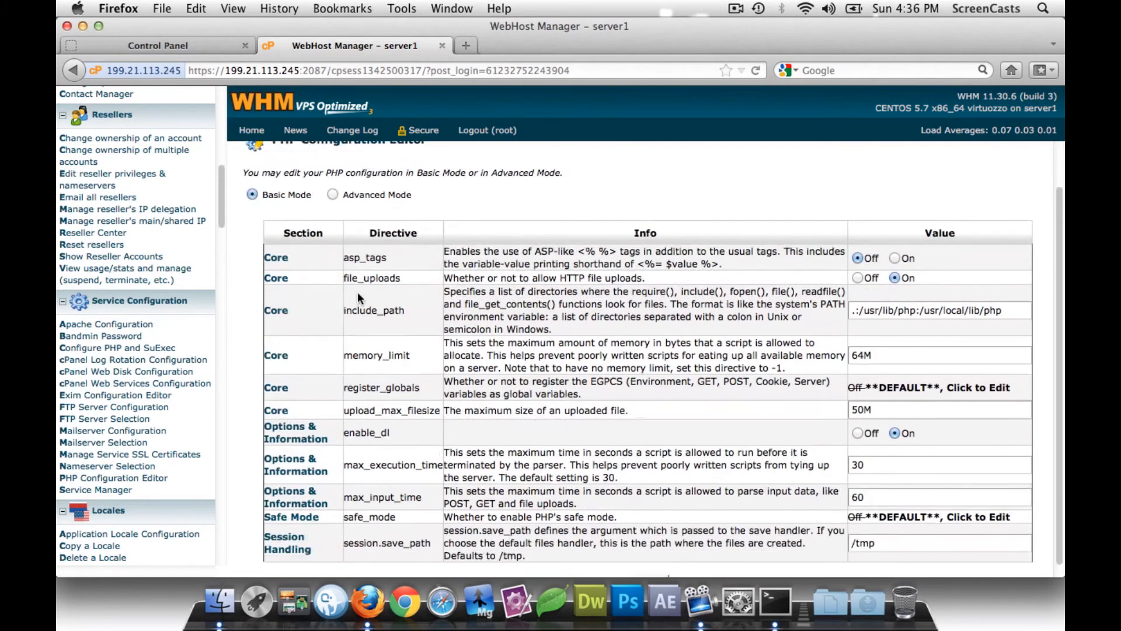
scroll(357, 292, down, 1)
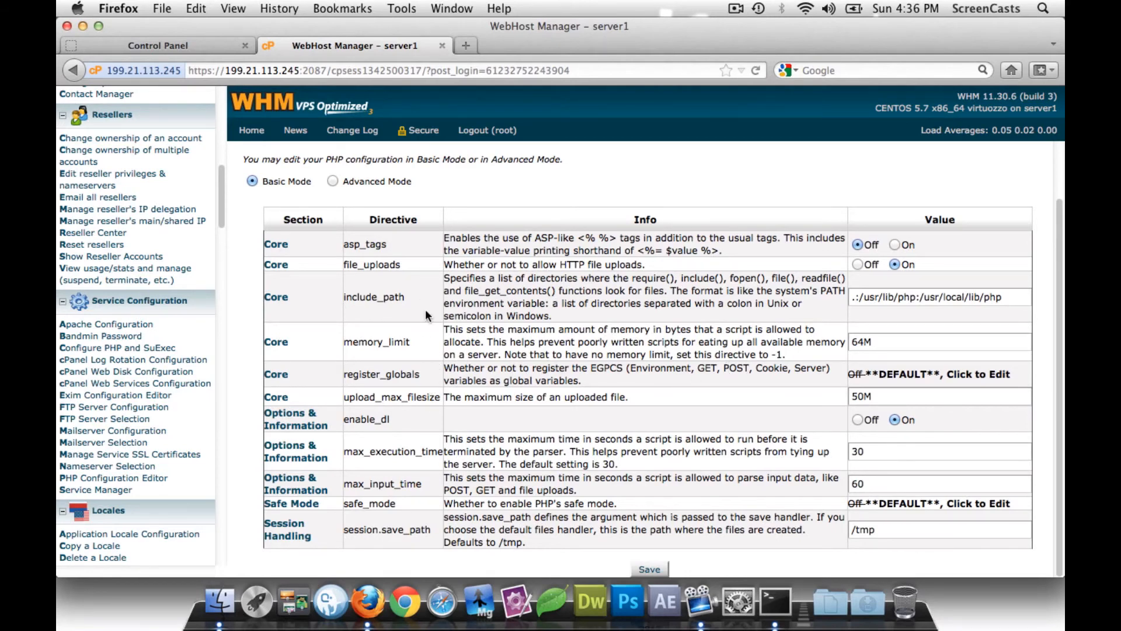
scroll(425, 315, up, 2)
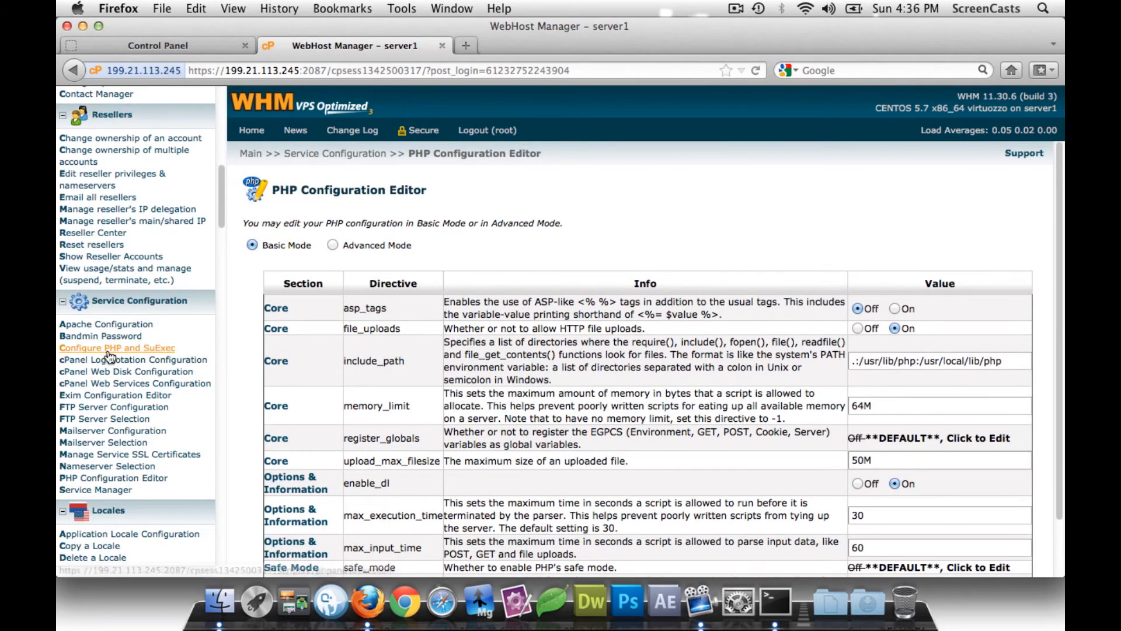
scroll(109, 355, down, 10)
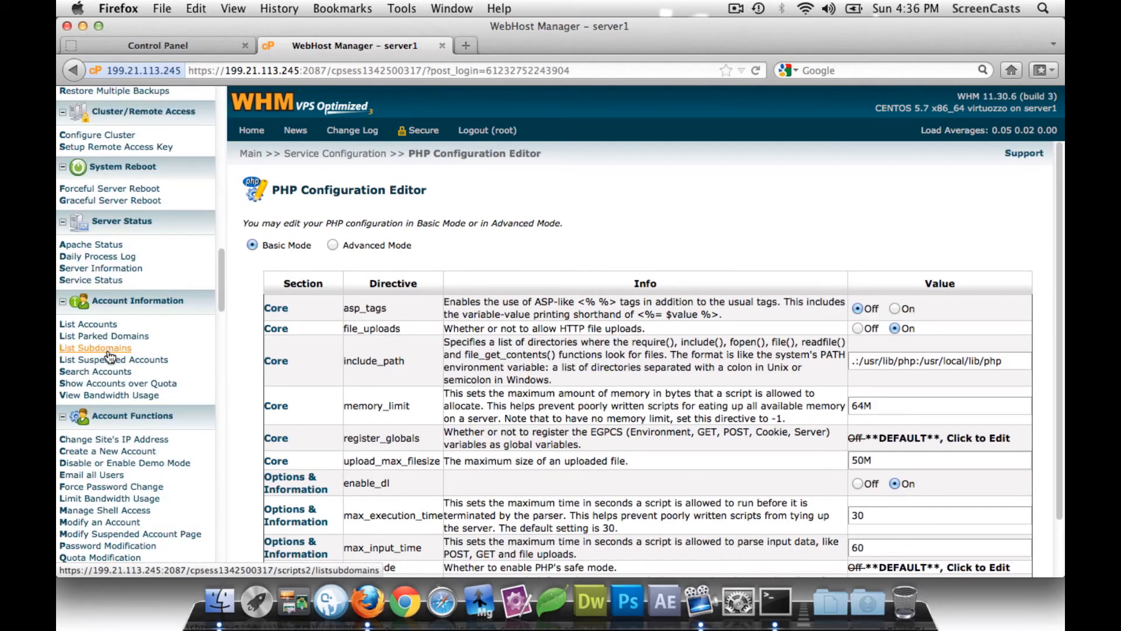
scroll(109, 356, down, 15)
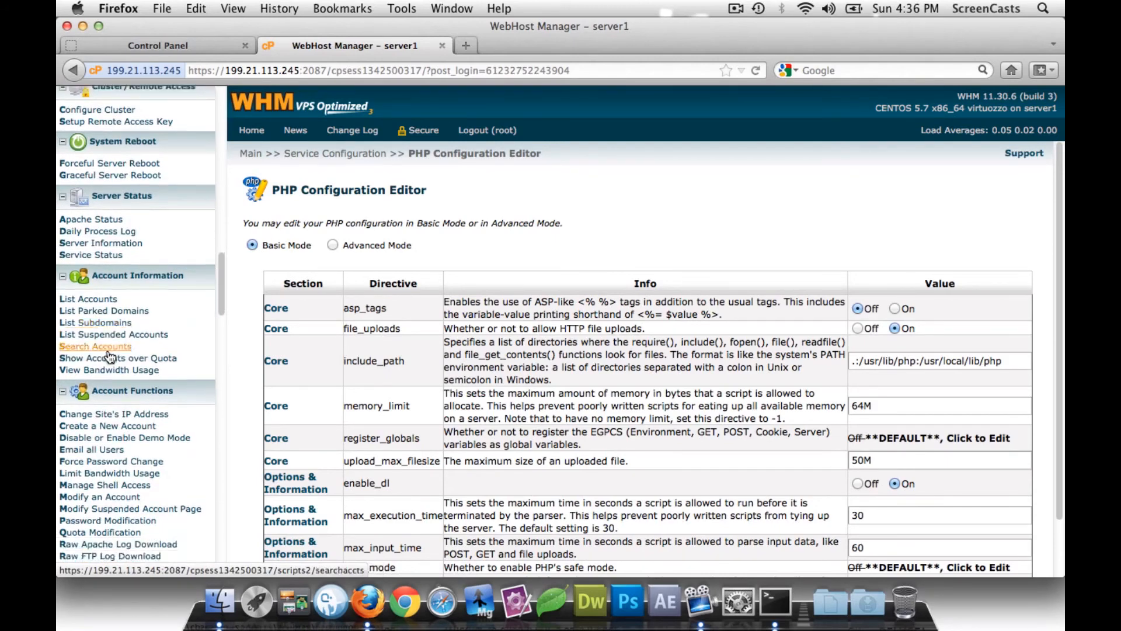
scroll(109, 356, down, 15)
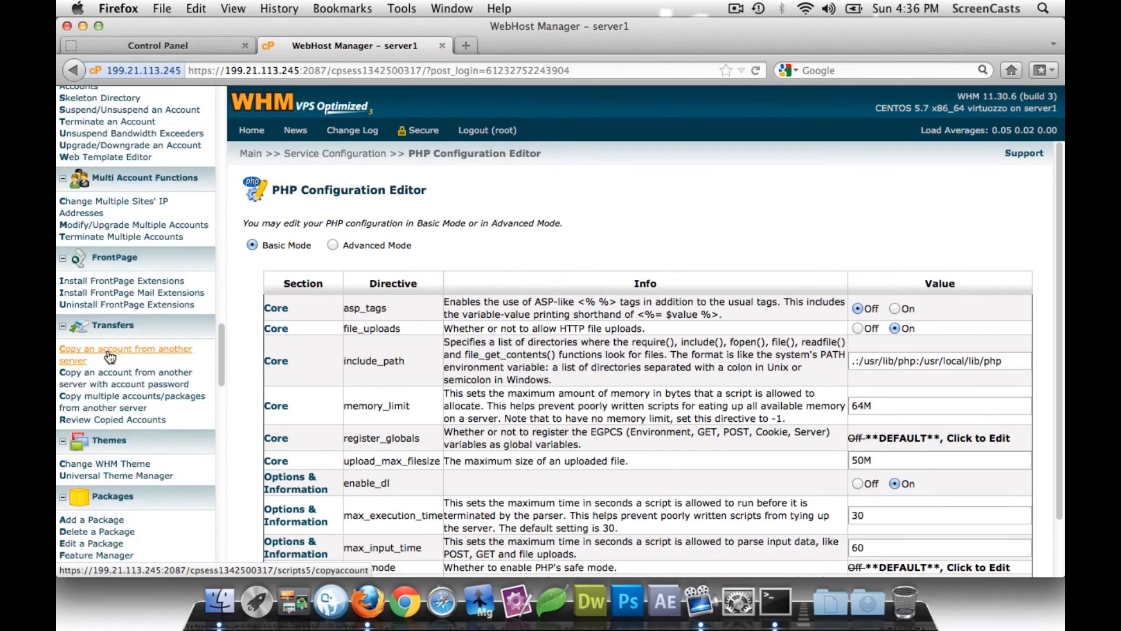
scroll(109, 356, down, 5)
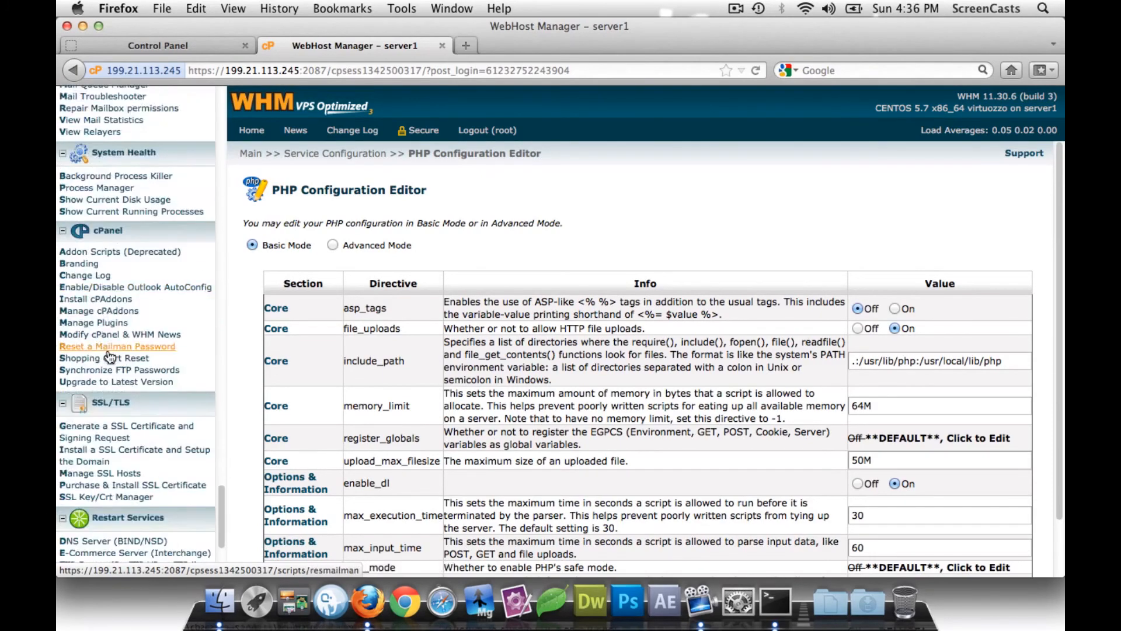
scroll(109, 357, down, 5)
scroll(109, 356, up, 20)
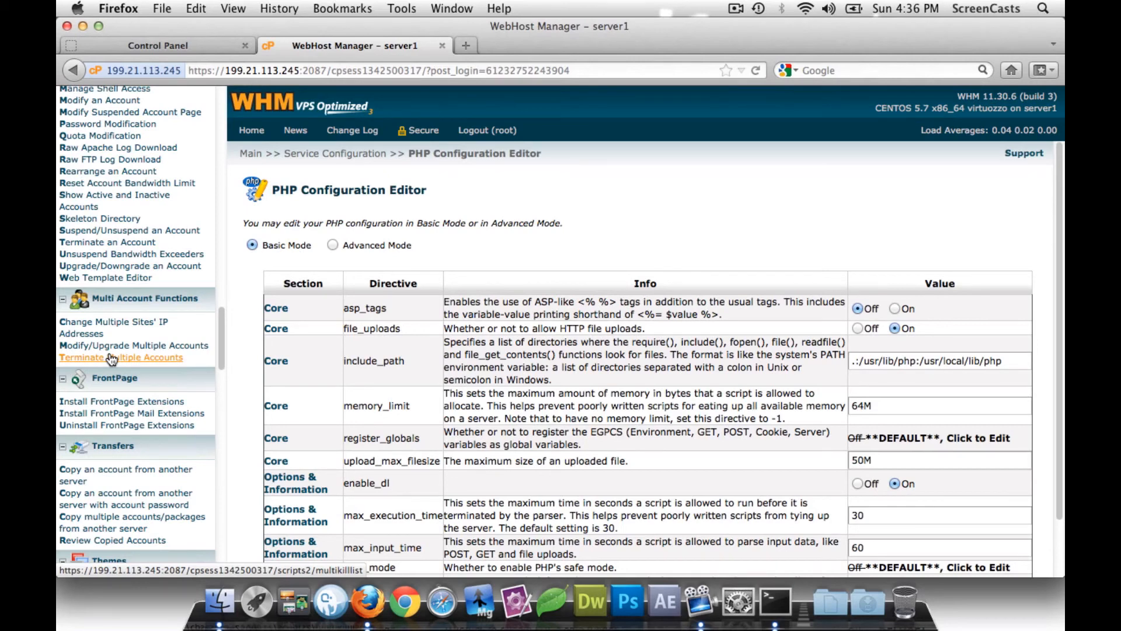
scroll(111, 358, down, 15)
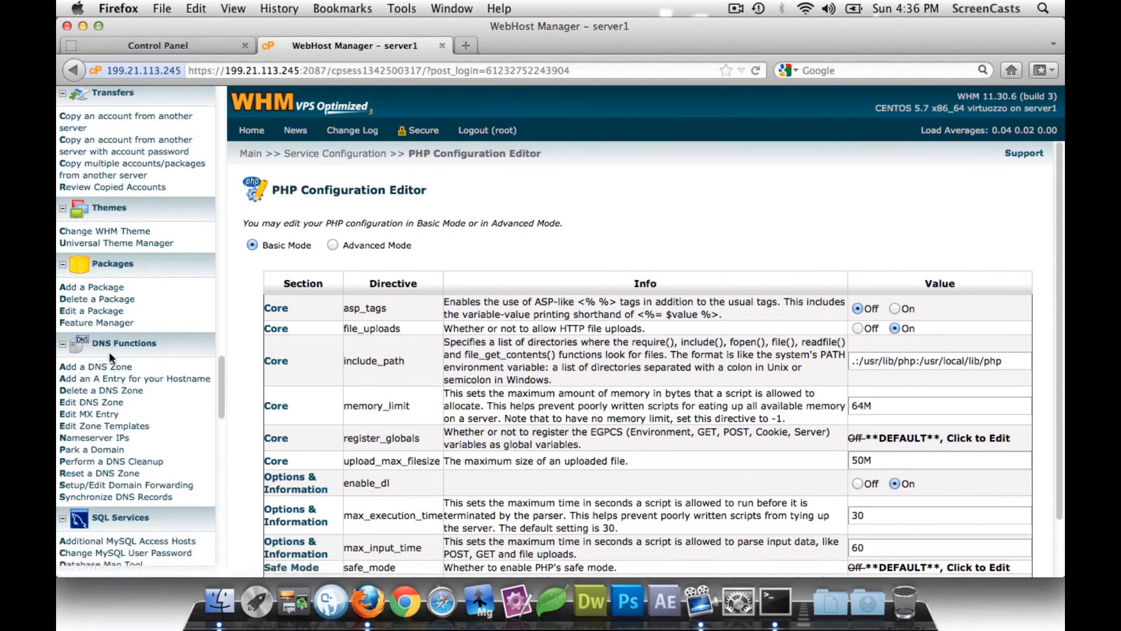
scroll(111, 357, down, 10)
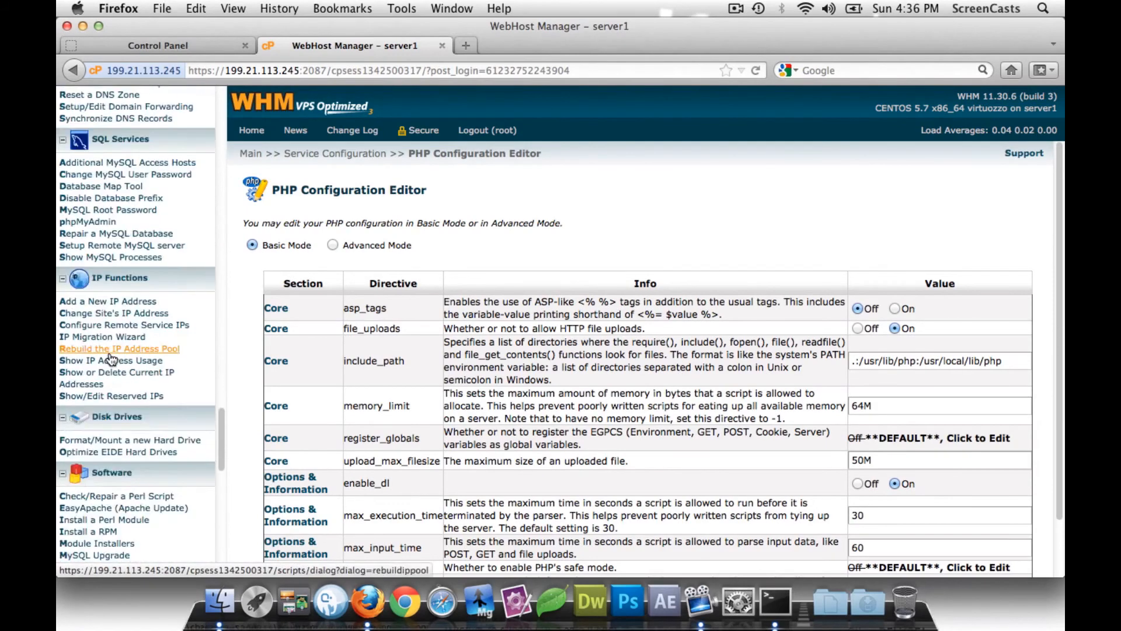
scroll(109, 352, down, 3)
scroll(109, 352, down, 8)
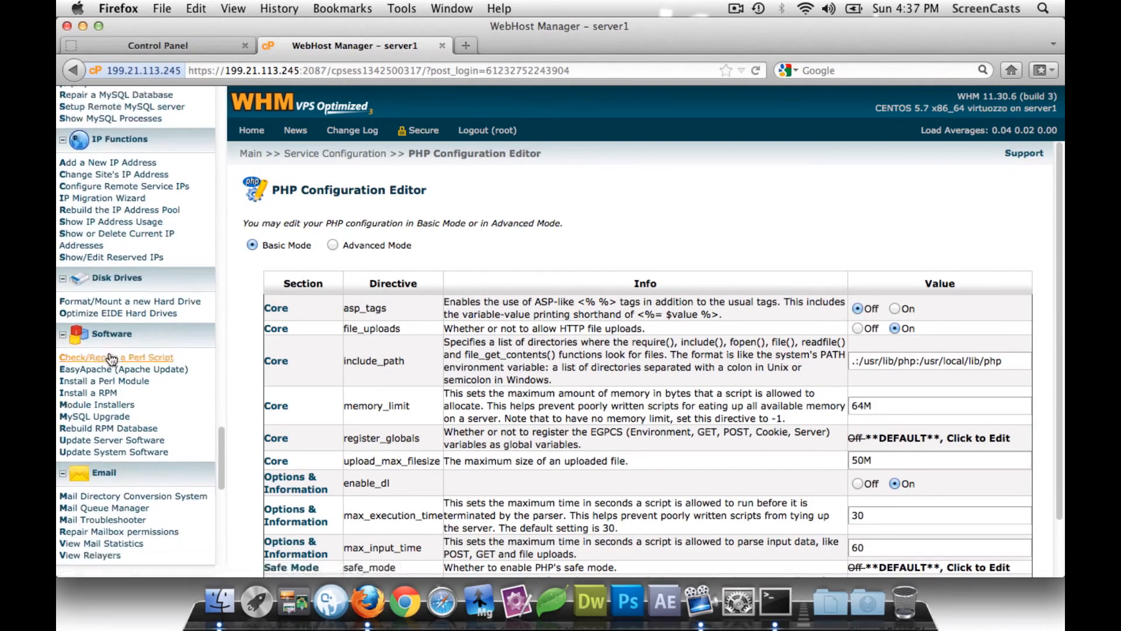
scroll(110, 353, down, 3)
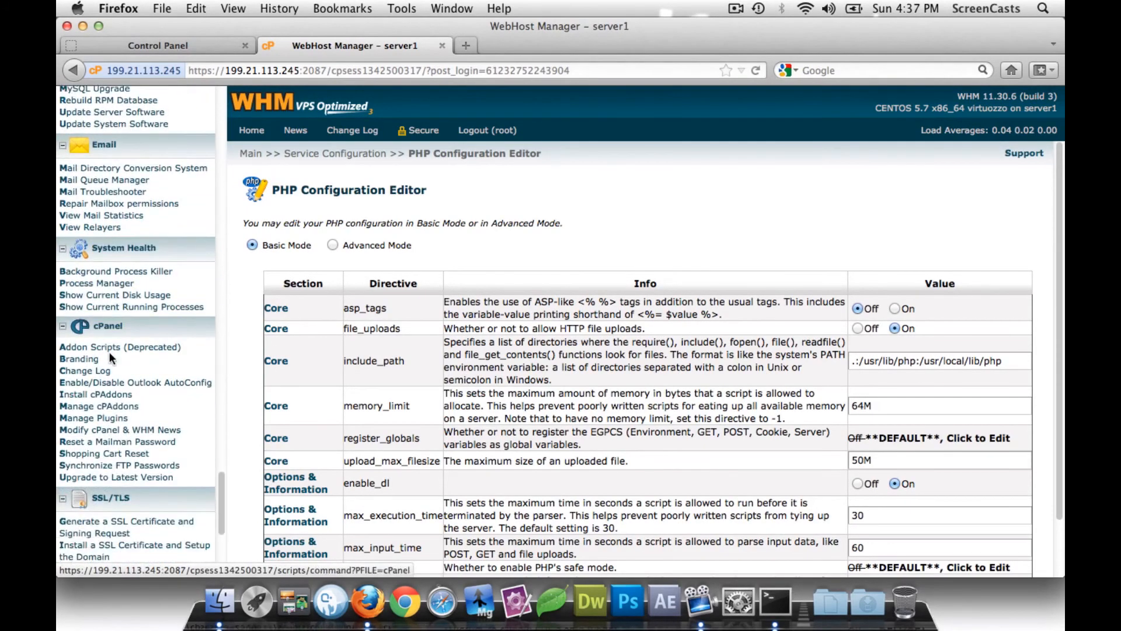
- Open Manage Plugins and browse atmailopen, clamavconnector, munin and others, leaving all unticked
click(93, 418)
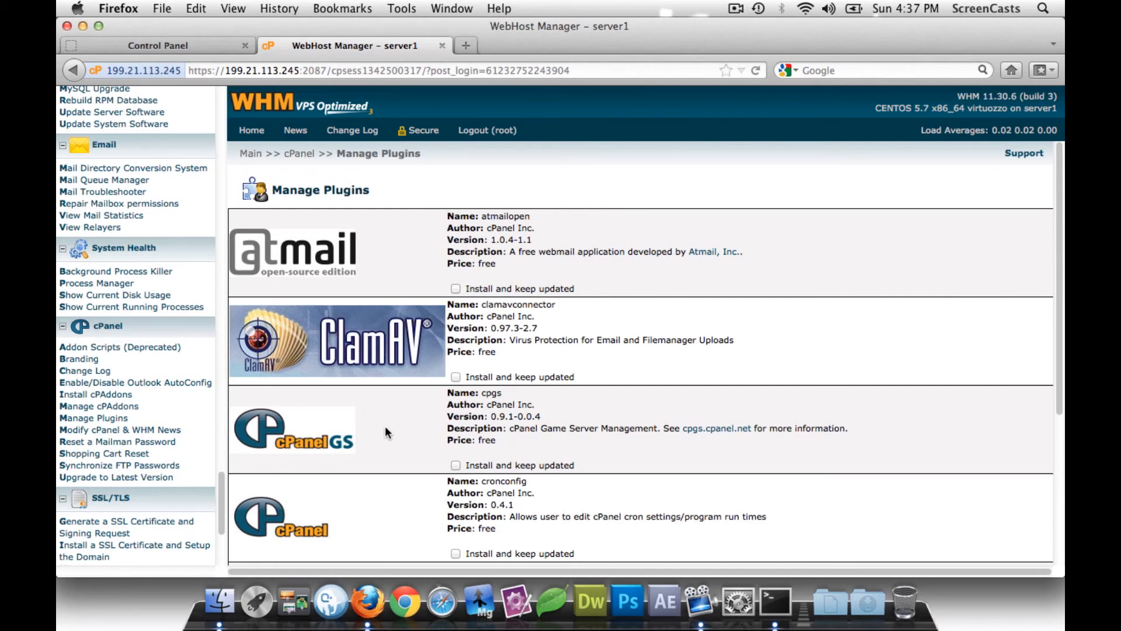
scroll(406, 408, down, 5)
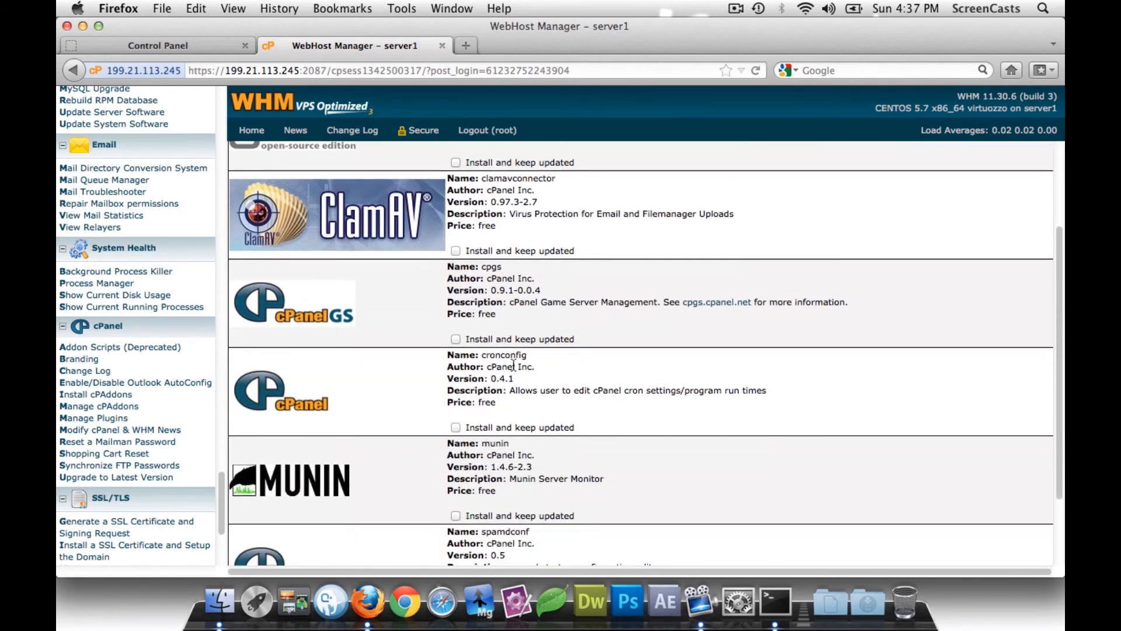
scroll(409, 370, down, 4)
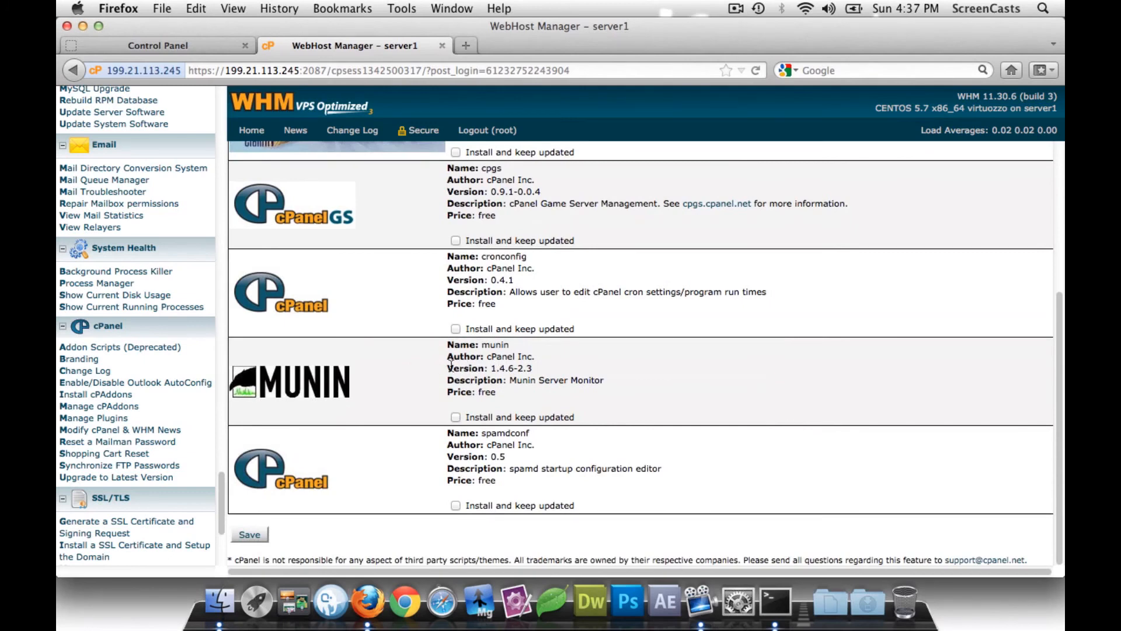
scroll(421, 367, up, 5)
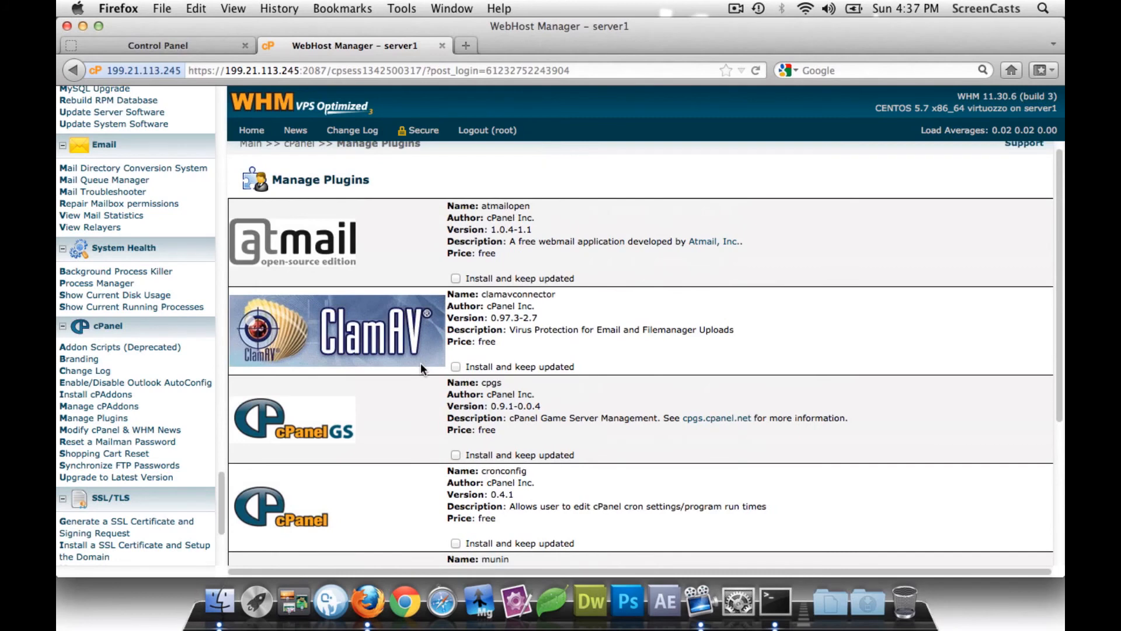
scroll(421, 368, down, 3)
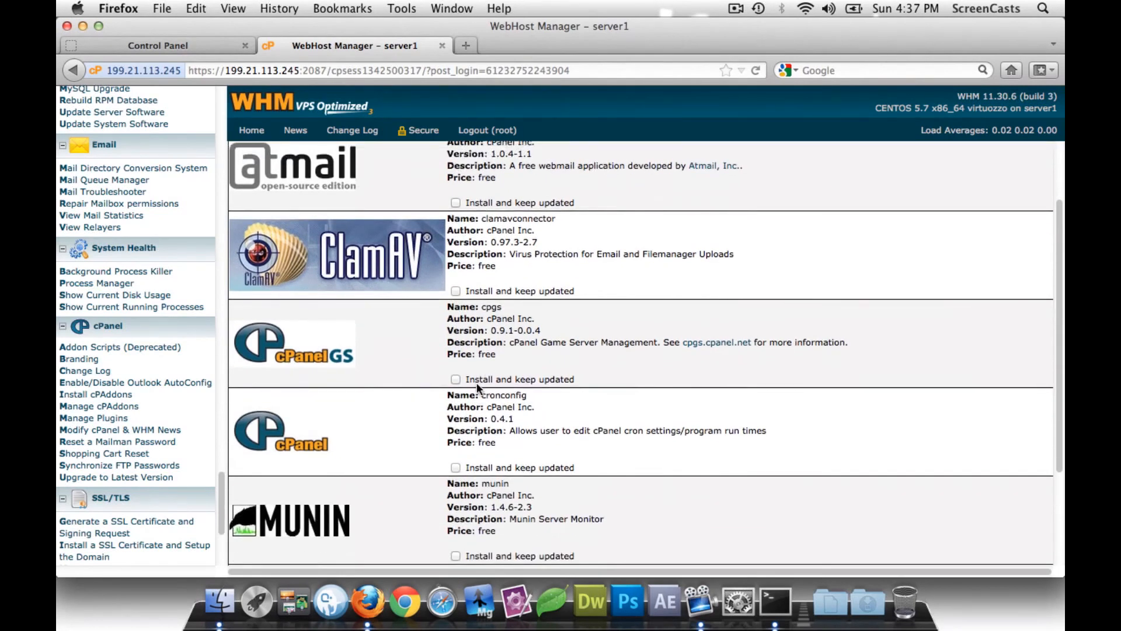
scroll(443, 395, down, 5)
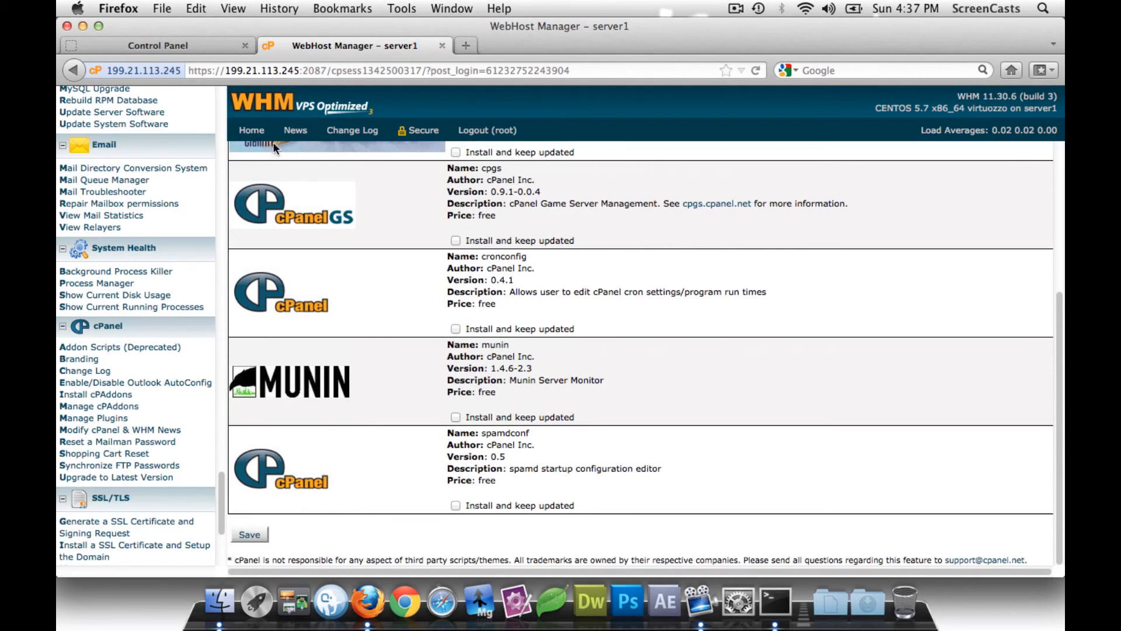
- Return to the WHM home page and scroll through it
click(256, 131)
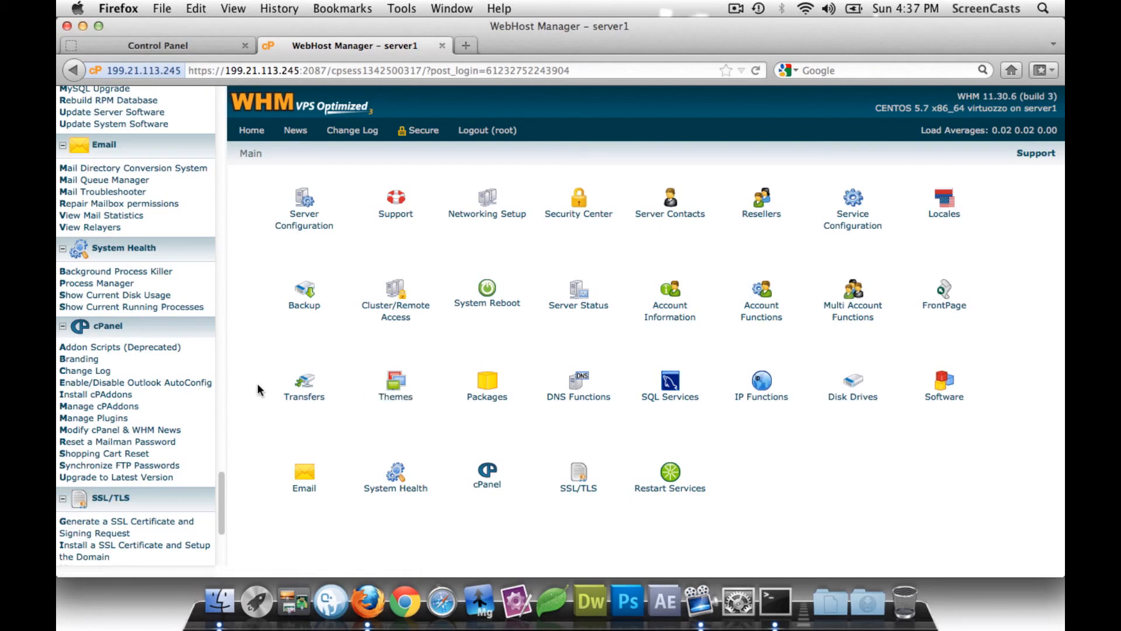
scroll(138, 338, down, 1)
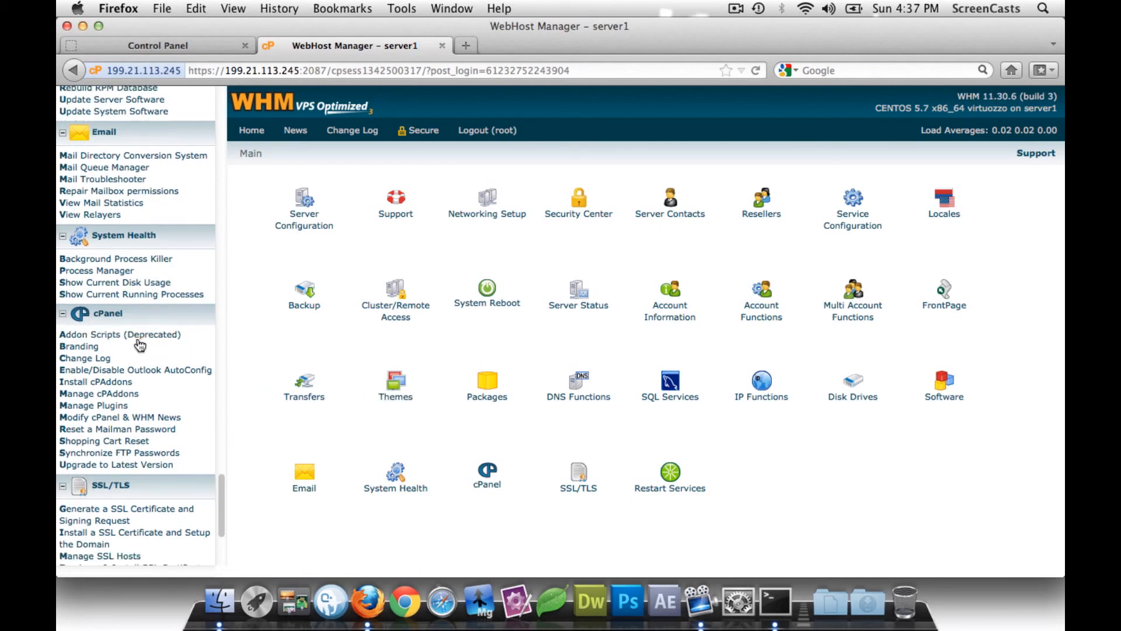
scroll(139, 343, down, 3)
scroll(139, 343, up, 15)
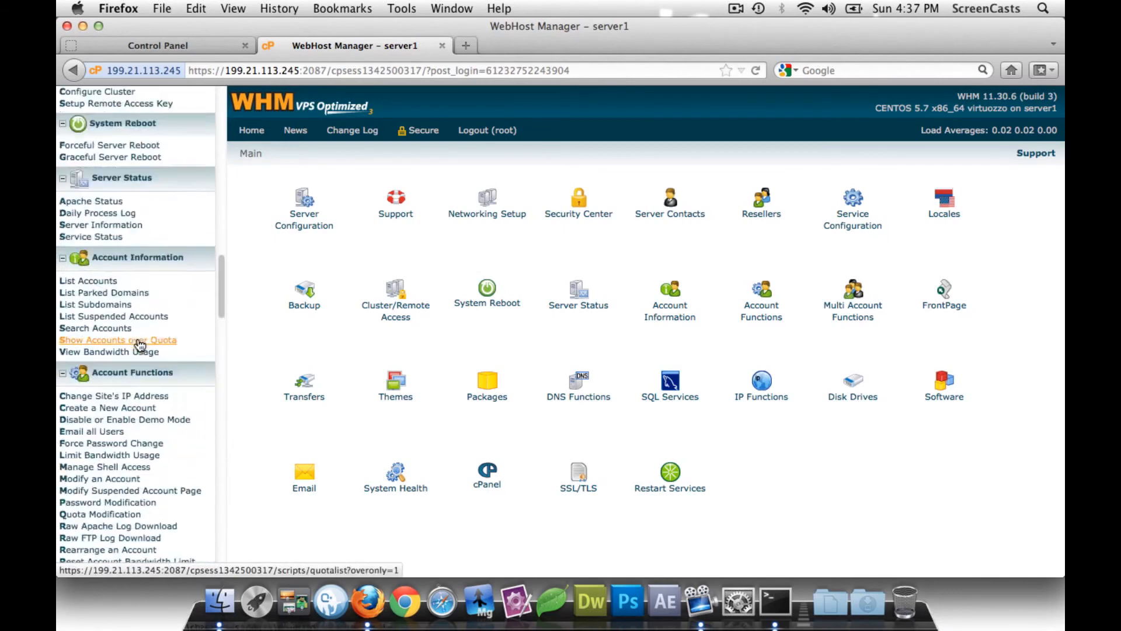
scroll(139, 346, up, 10)
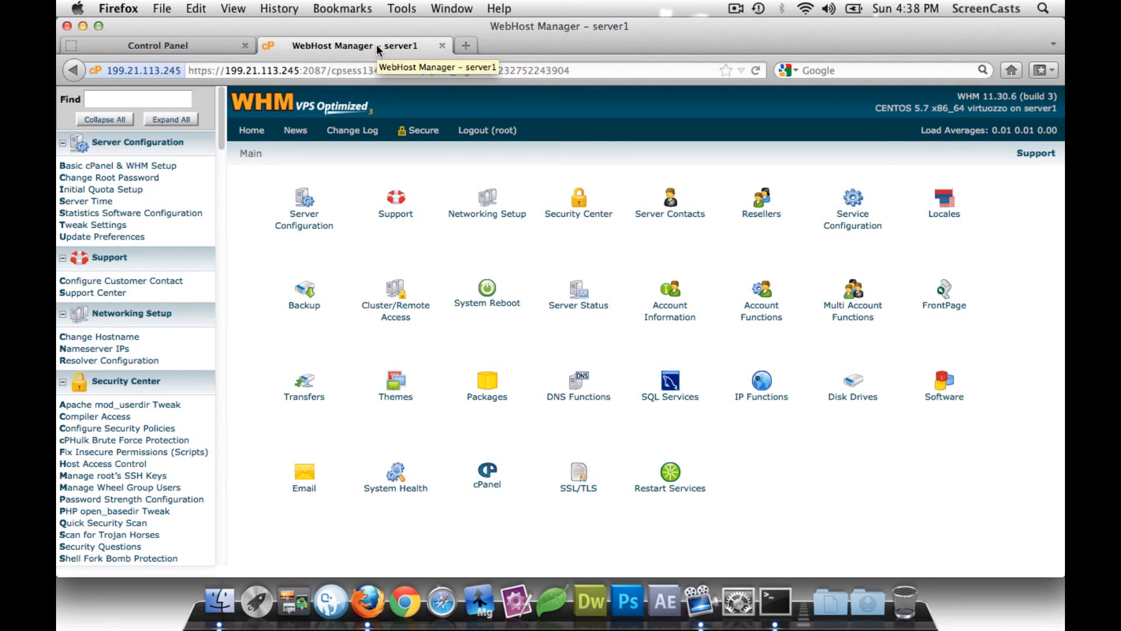
- Minimize Firefox and close the SSH Terminal window, leaving the bare desktop
click(82, 25)
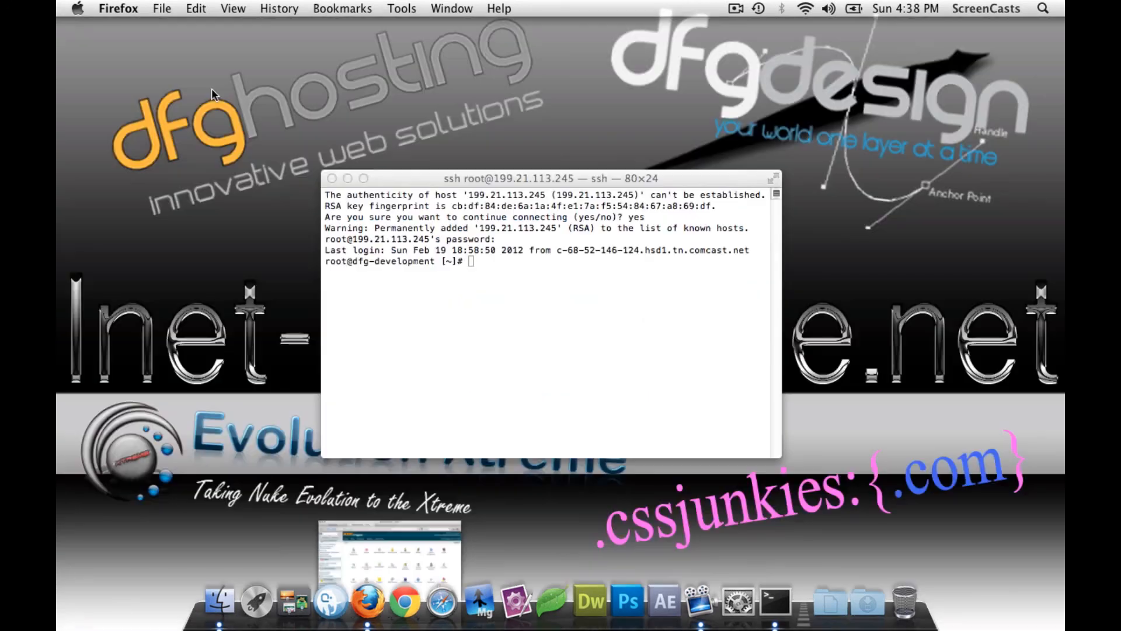
click(332, 178)
click(496, 207)
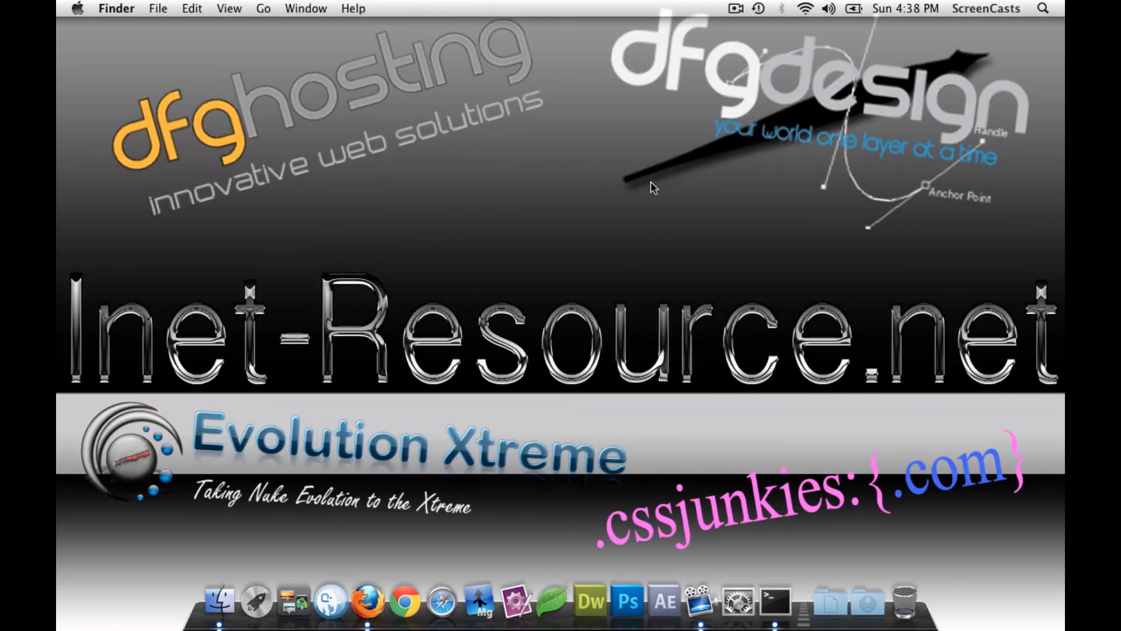